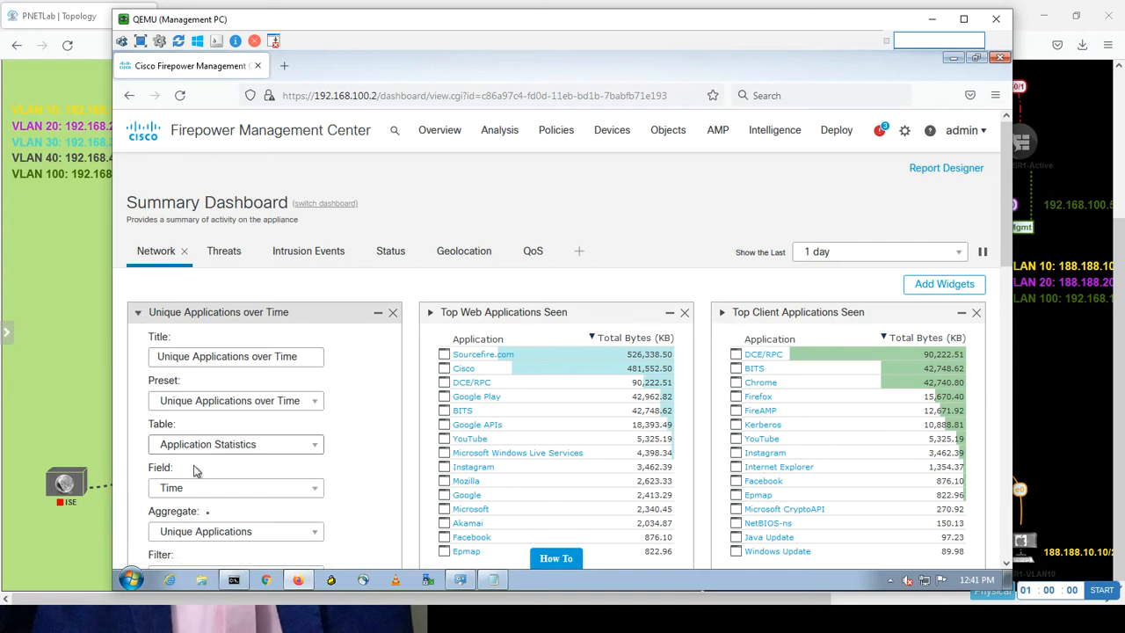
Collapse the Unique Applications over Time settings, then scroll down to the risk, server and OS widgets.
{"action": "left_click", "coordinate": [138, 313]}
{"action": "left_click_drag", "start_coordinate": [200, 318], "coordinate": [273, 303]}
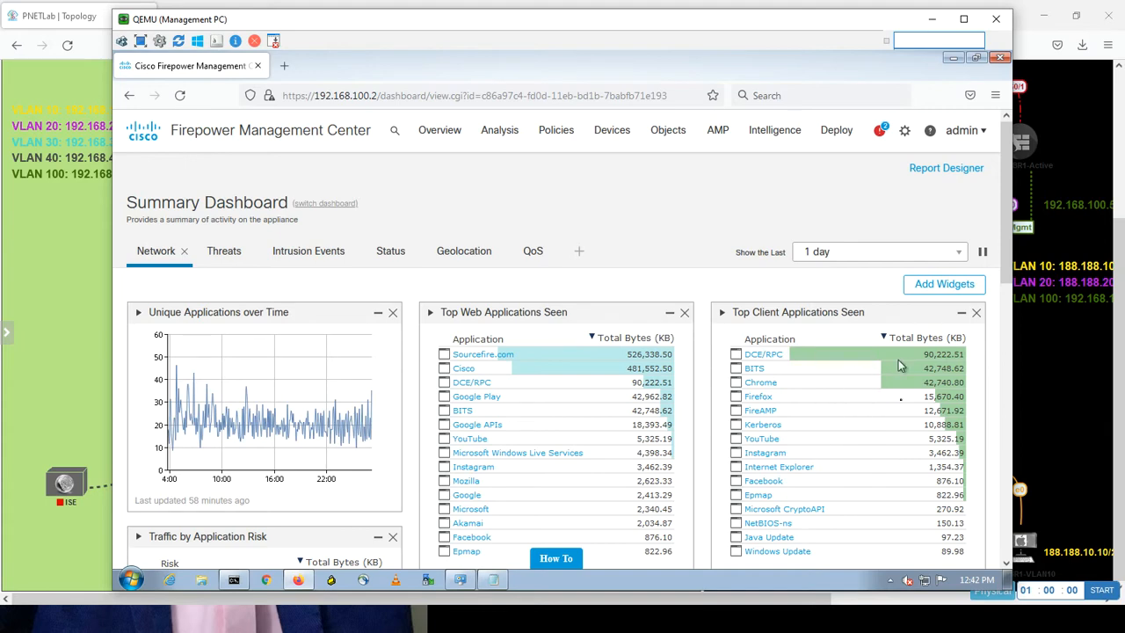
{"action": "scroll", "coordinate": [1005, 282], "scroll_direction": "down", "scroll_amount": 2}
{"action": "left_click_drag", "start_coordinate": [1005, 285], "coordinate": [1003, 294]}
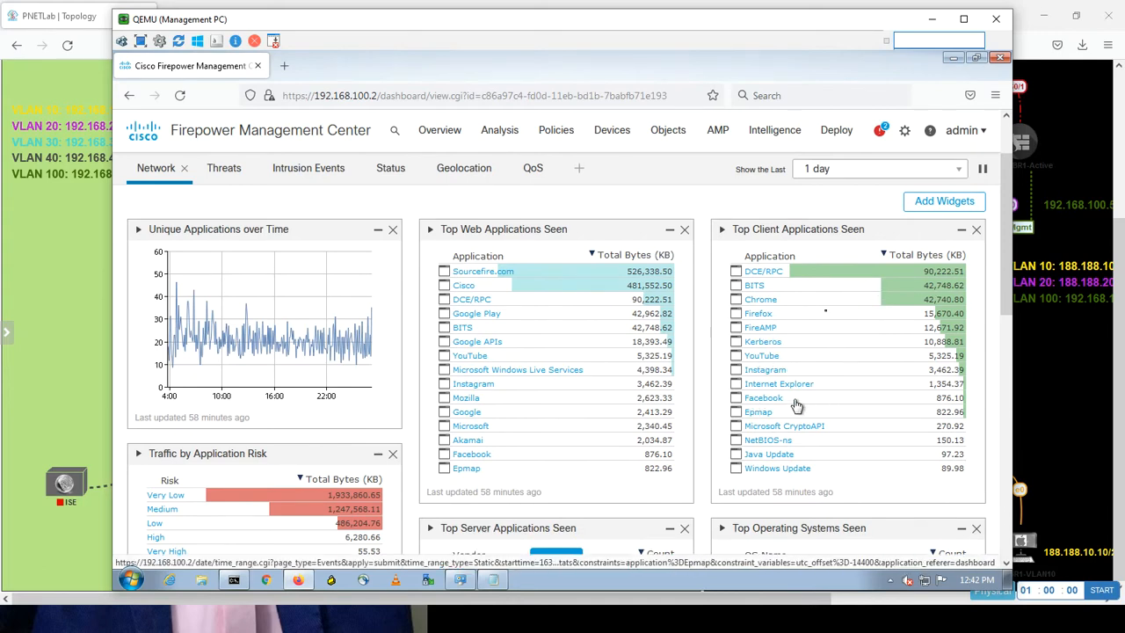
{"action": "left_click_drag", "start_coordinate": [1009, 304], "coordinate": [998, 352]}
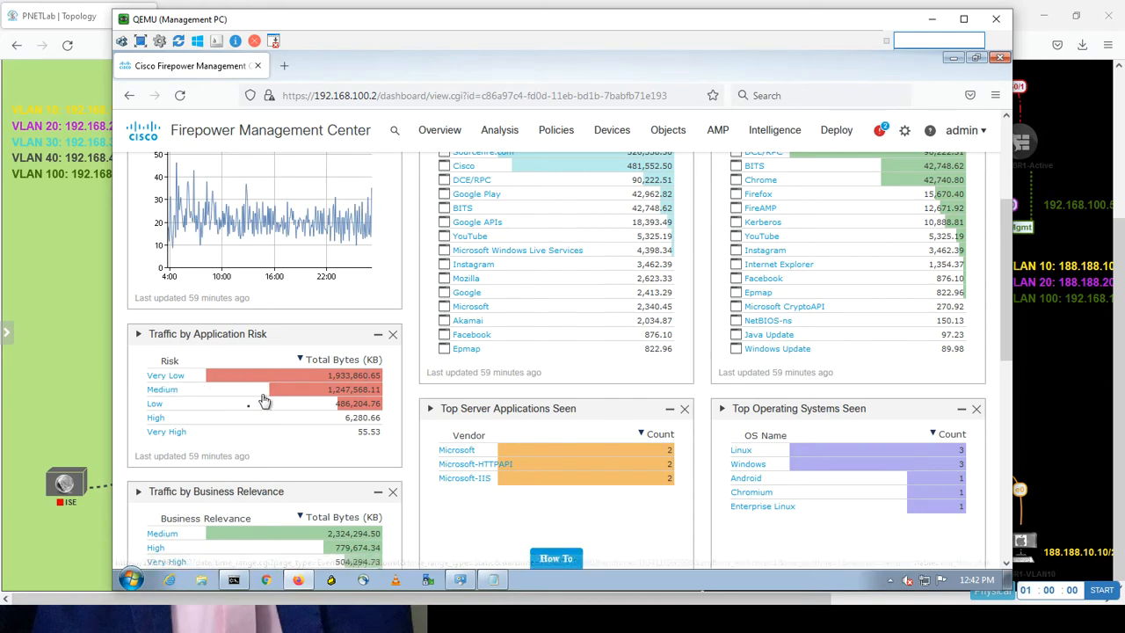
{"action": "left_click", "coordinate": [232, 380]}
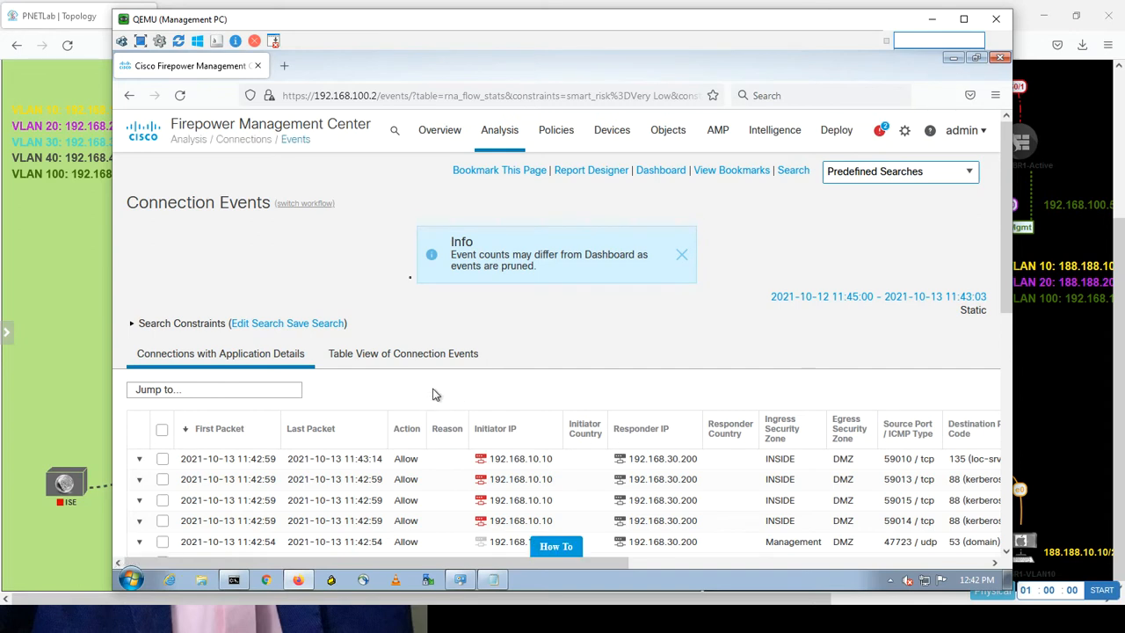
{"action": "left_click", "coordinate": [129, 96]}
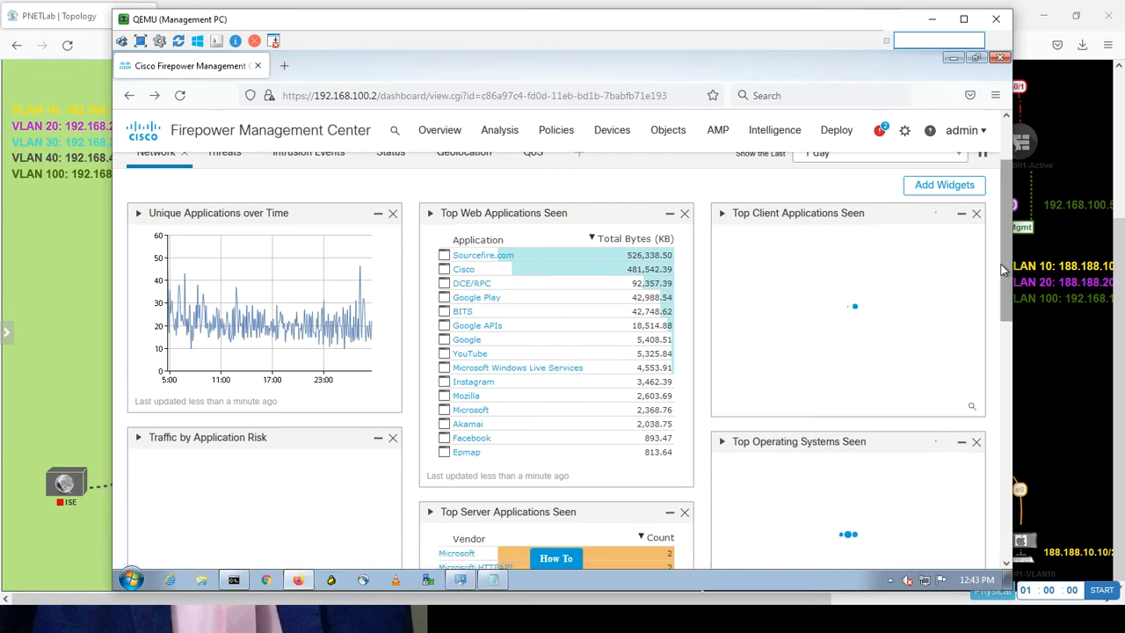
{"action": "left_click_drag", "start_coordinate": [1003, 264], "coordinate": [991, 317]}
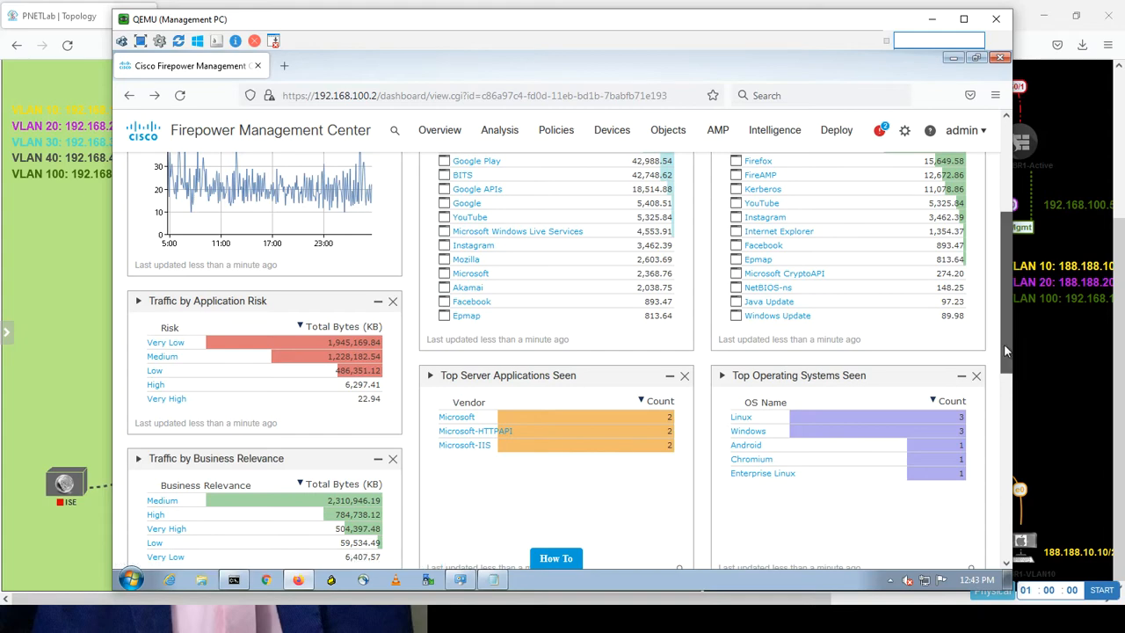
{"action": "left_click_drag", "start_coordinate": [1004, 341], "coordinate": [1003, 371]}
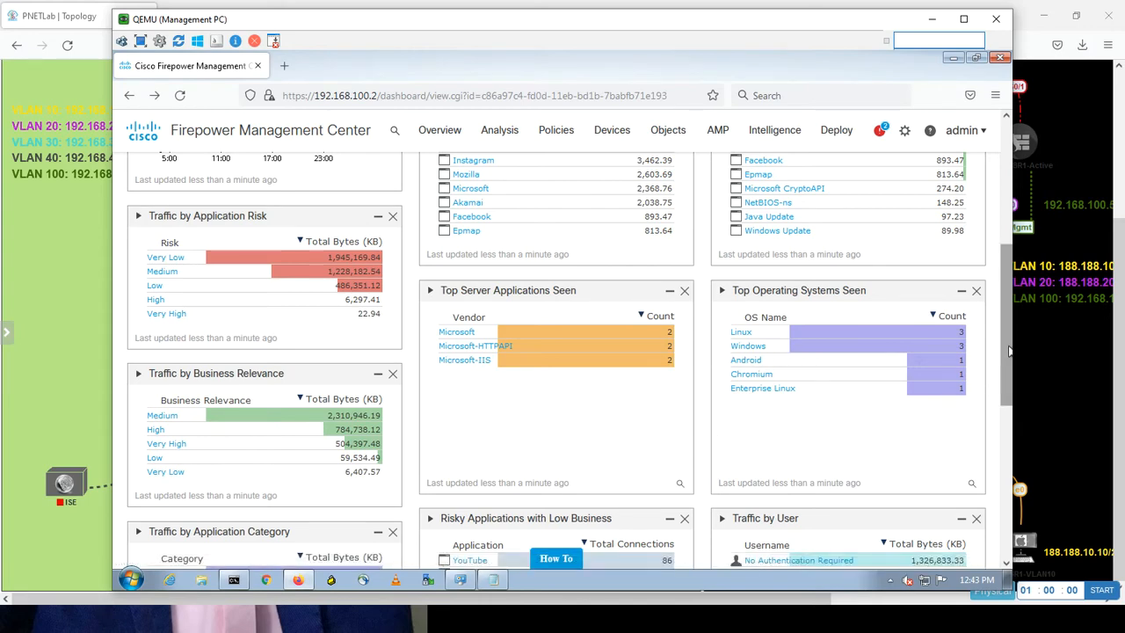
{"action": "left_click_drag", "start_coordinate": [1009, 352], "coordinate": [988, 418]}
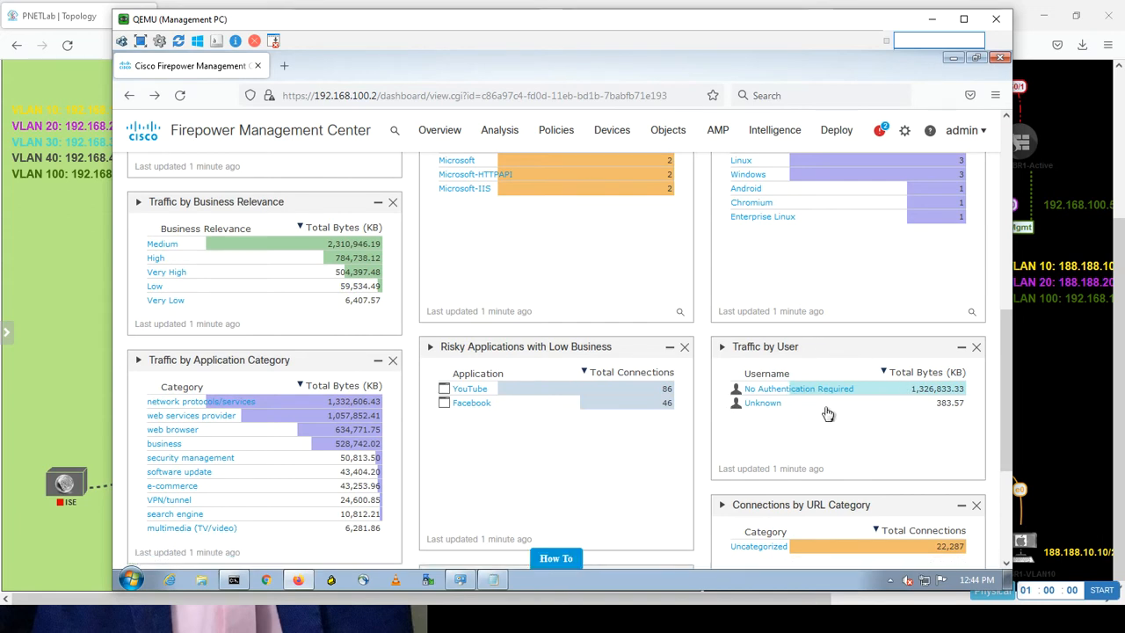
{"action": "left_click_drag", "start_coordinate": [1008, 400], "coordinate": [991, 474]}
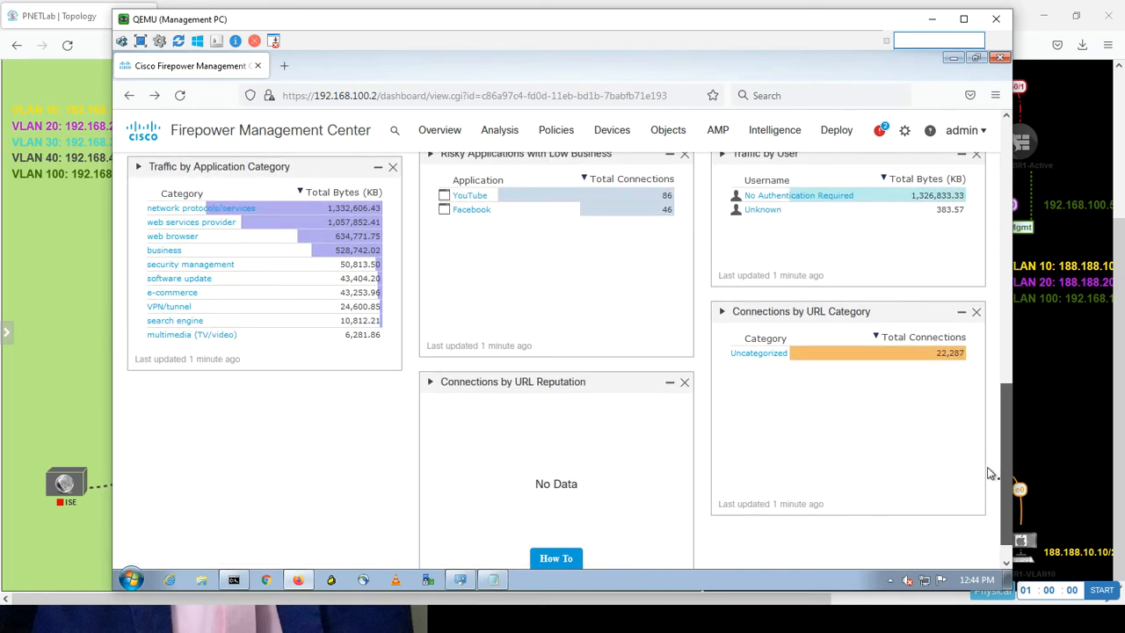
{"action": "left_click_drag", "start_coordinate": [990, 472], "coordinate": [964, 250]}
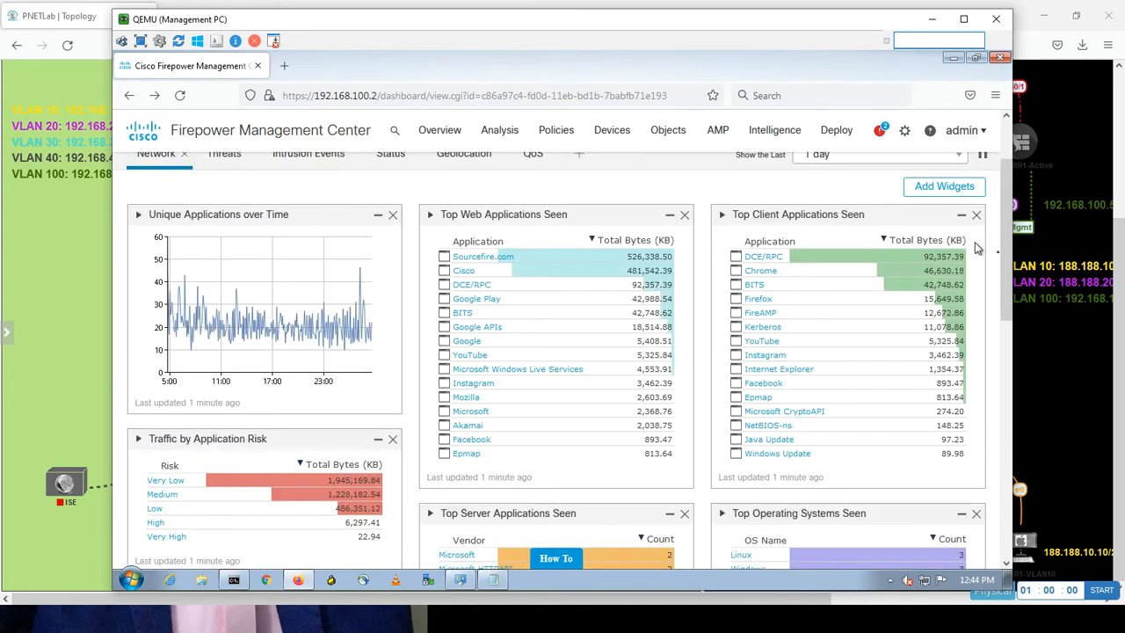
{"action": "scroll", "coordinate": [1004, 202], "scroll_direction": "up", "scroll_amount": 2}
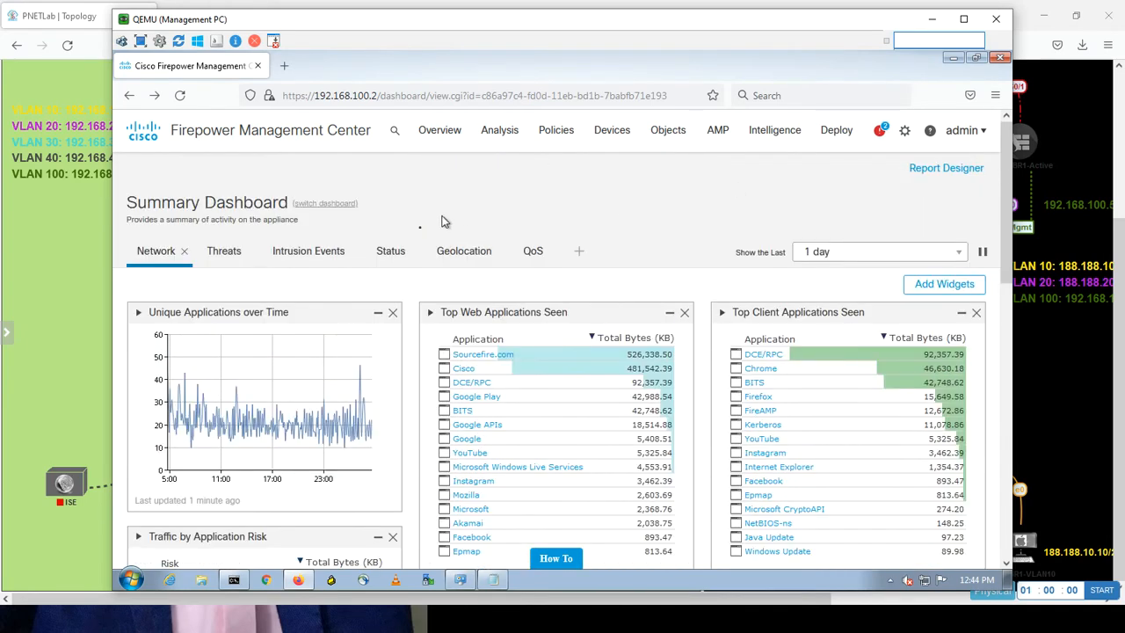
Show the Threats dashboard, then open the Policies > Network Discovery link in a new tab.
{"action": "left_click", "coordinate": [230, 254]}
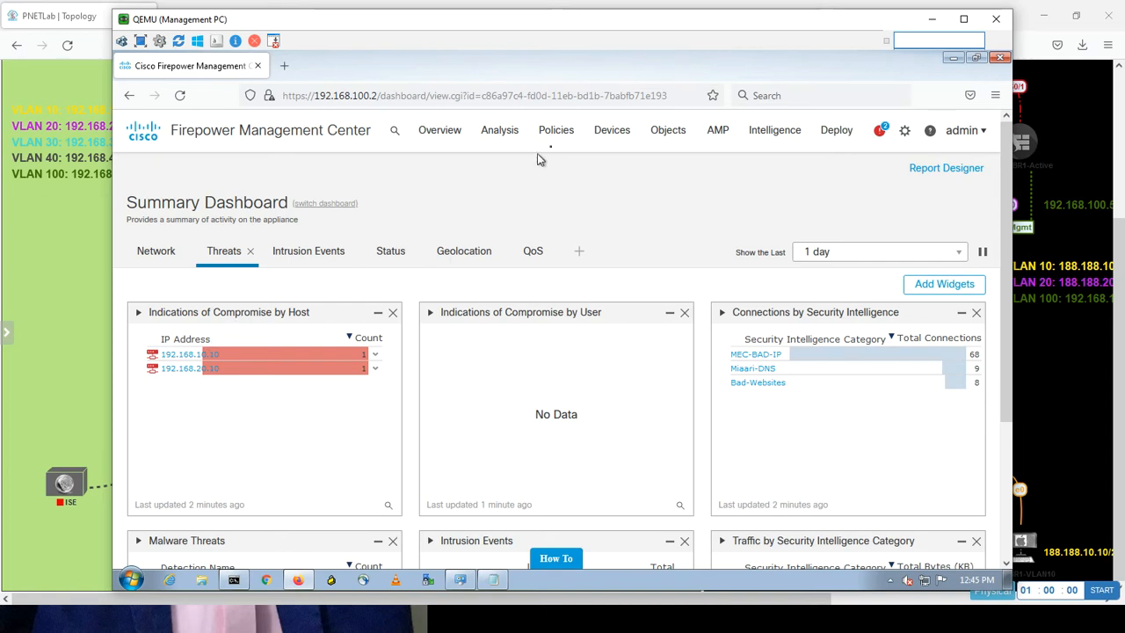
{"action": "left_click", "coordinate": [513, 133]}
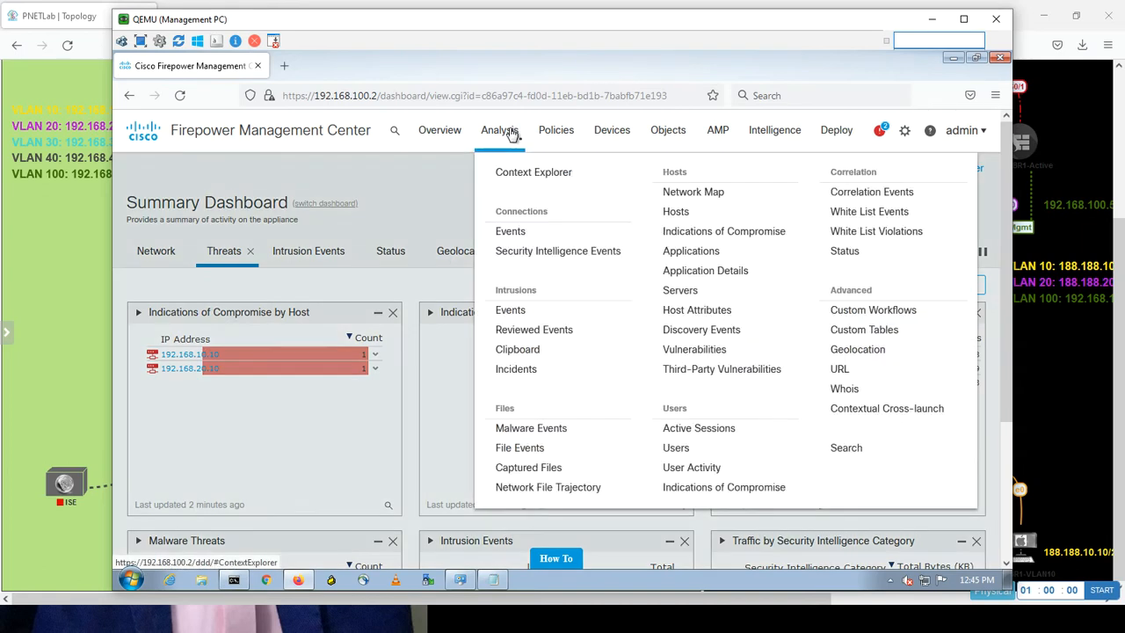
{"action": "mouse_move", "coordinate": [570, 132]}
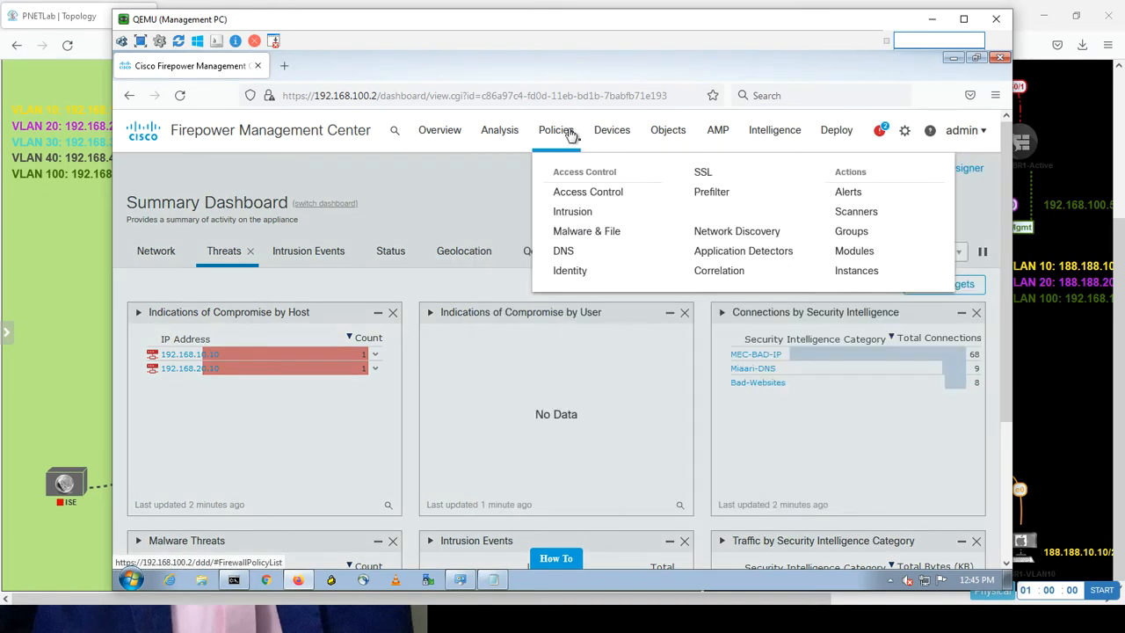
{"action": "right_click", "coordinate": [729, 235]}
{"action": "left_click", "coordinate": [750, 245]}
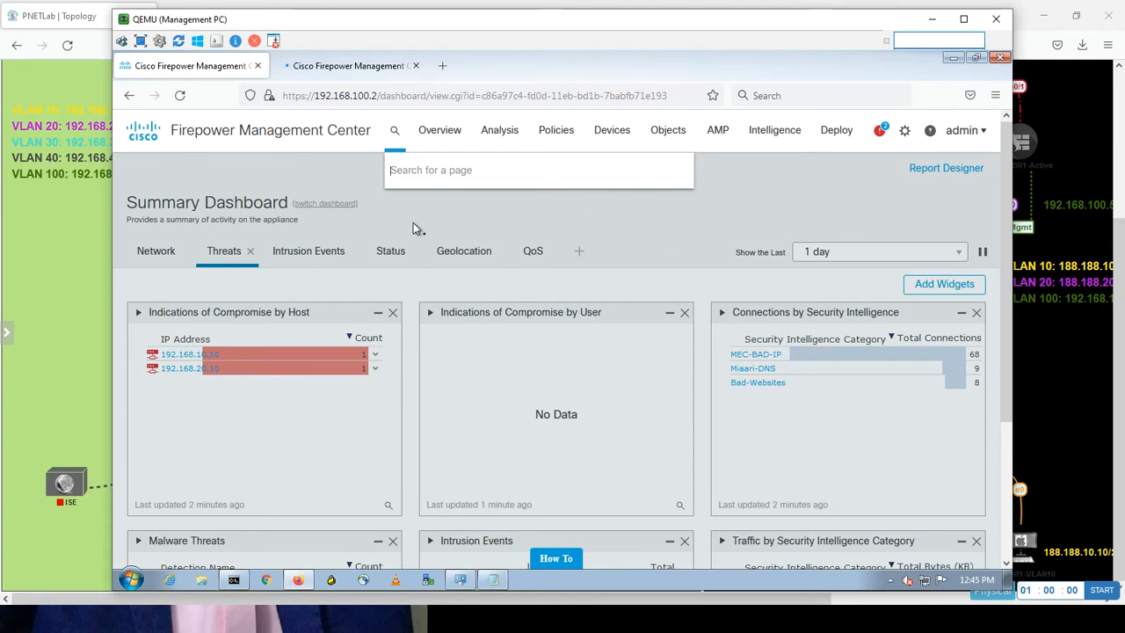
In the Network Discovery policy tab, open Advanced and edit the Indications of Compromise Settings.
{"action": "left_click", "coordinate": [369, 77]}
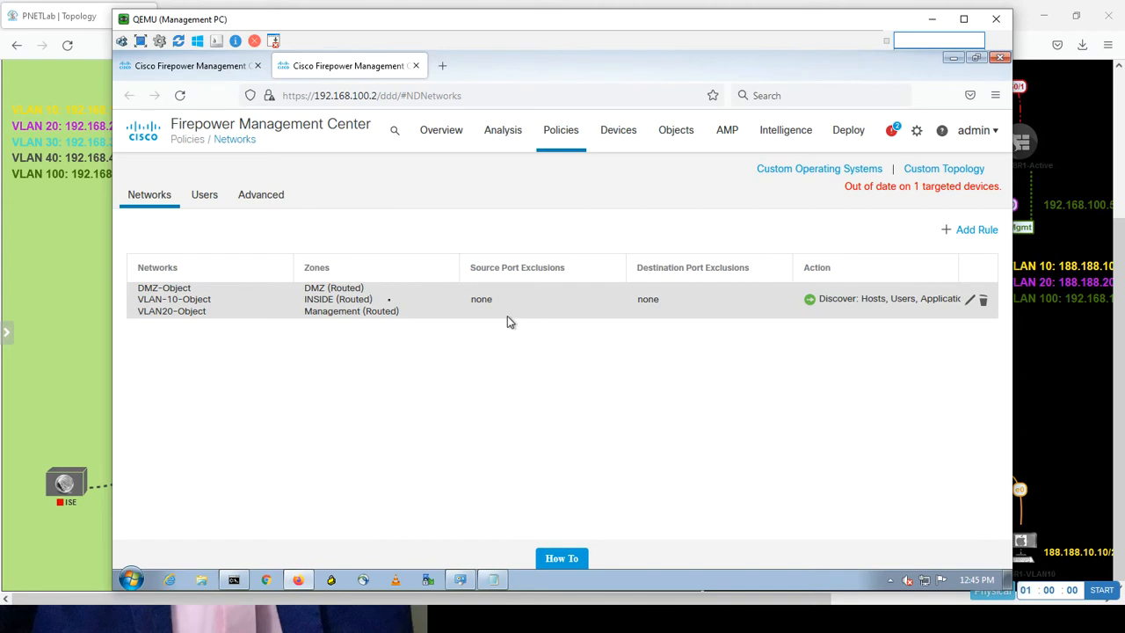
{"action": "left_click", "coordinate": [278, 198]}
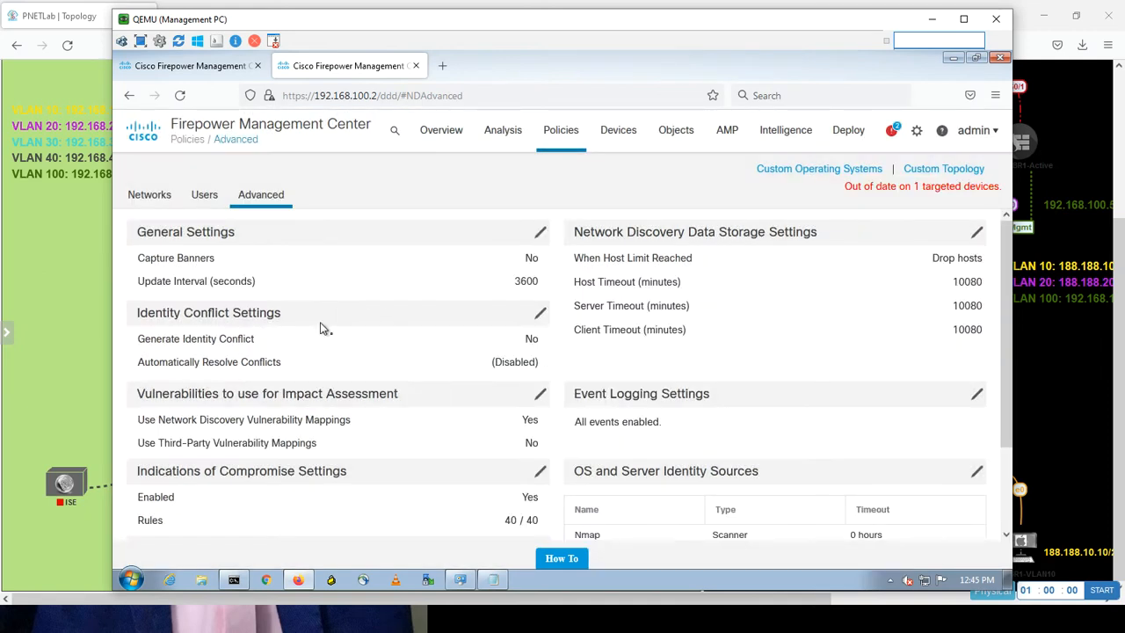
{"action": "scroll", "coordinate": [982, 387], "scroll_direction": "down", "scroll_amount": 3}
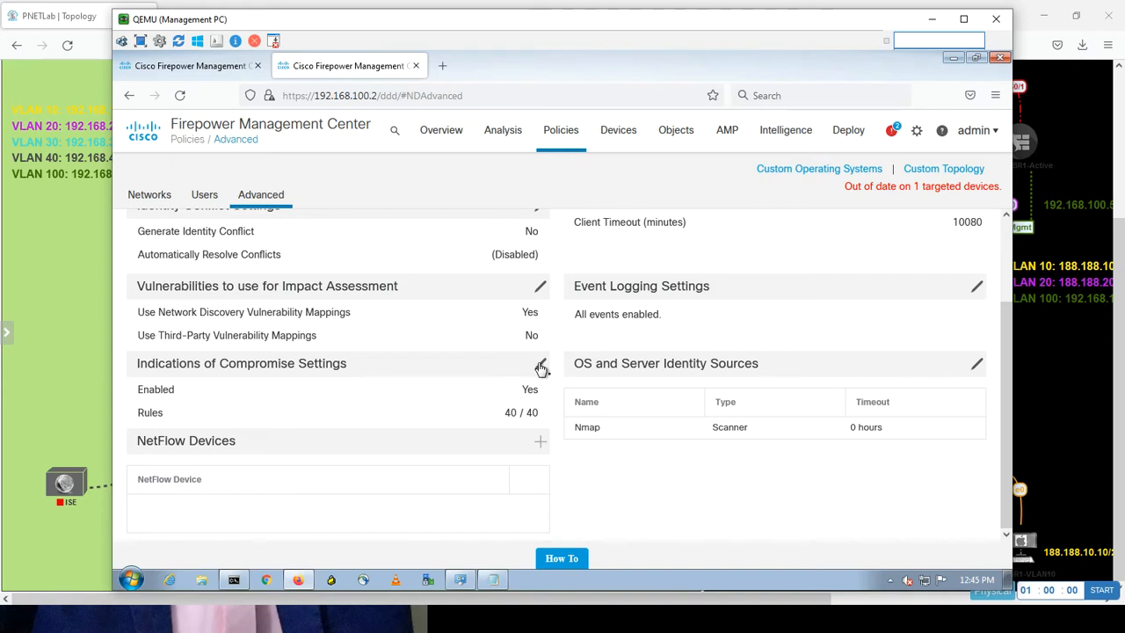
{"action": "left_click", "coordinate": [542, 368]}
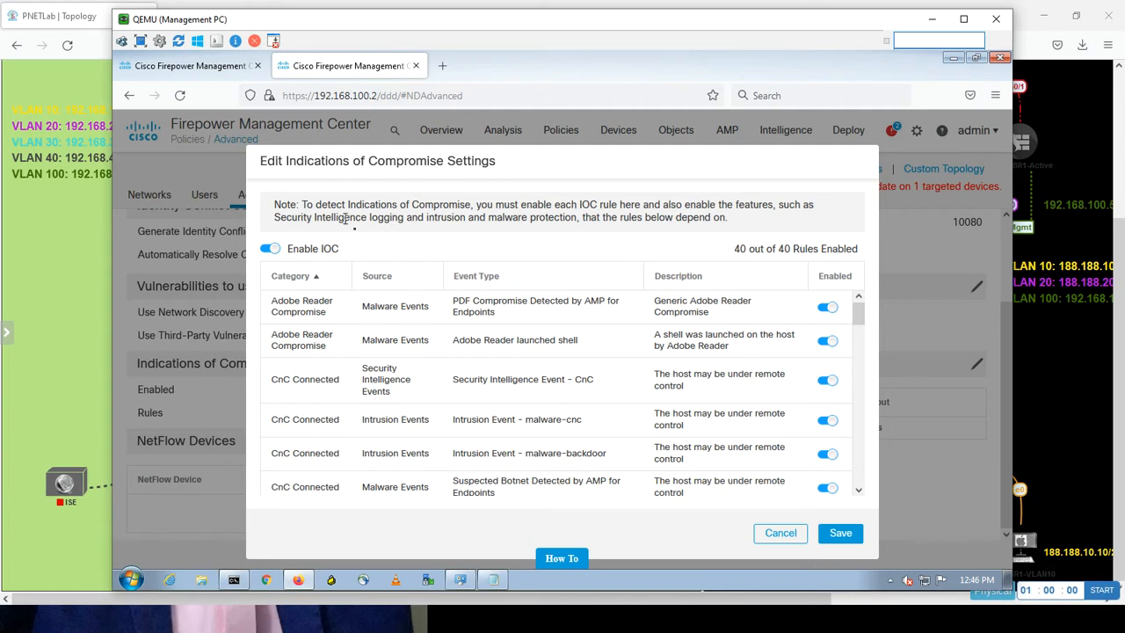
Highlight 'logging' and 'intrusion' in the IOC note, then follow the 192.168.20.10 compromised-host link.
{"action": "double_click", "coordinate": [381, 218]}
{"action": "double_click", "coordinate": [447, 218]}
{"action": "left_click", "coordinate": [219, 72]}
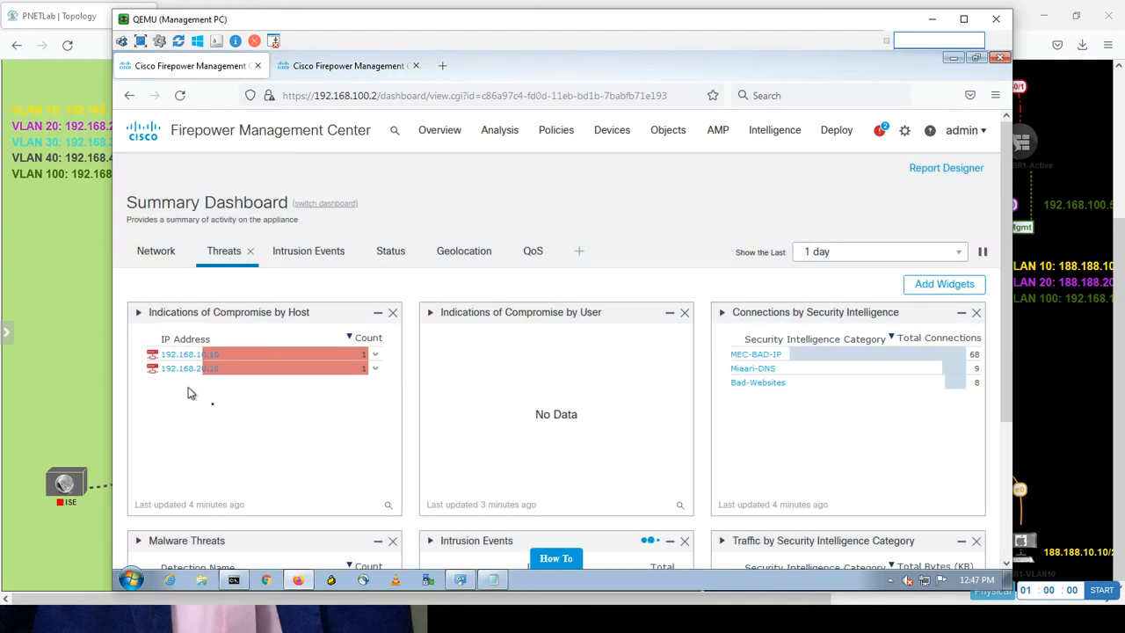
{"action": "left_click", "coordinate": [217, 373]}
{"action": "left_click", "coordinate": [70, 394]}
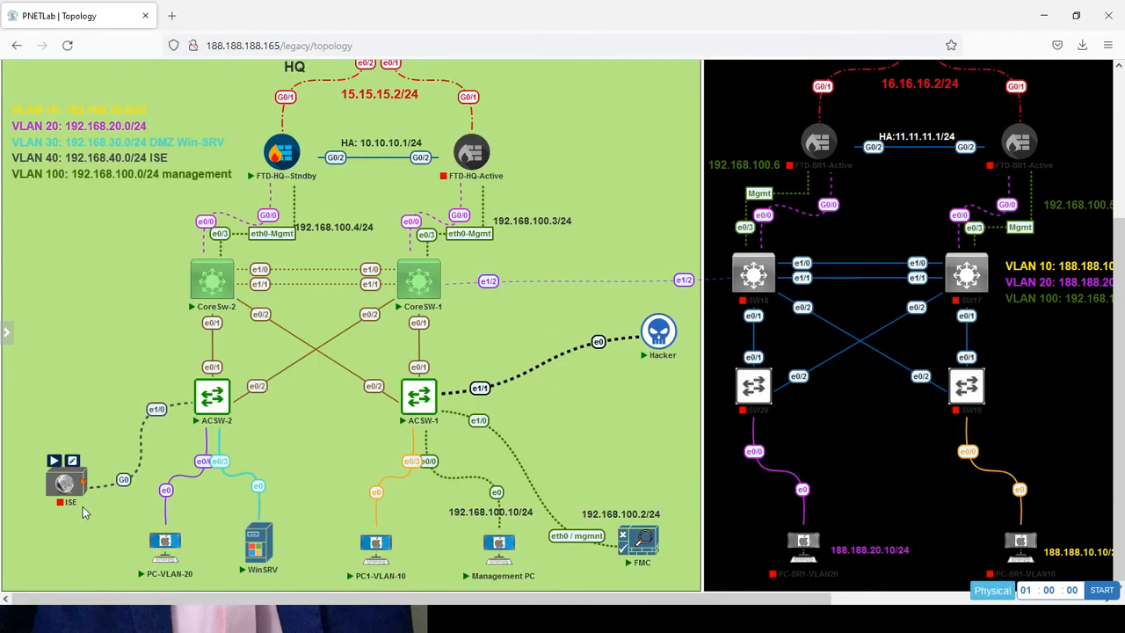
{"action": "mouse_move", "coordinate": [373, 559]}
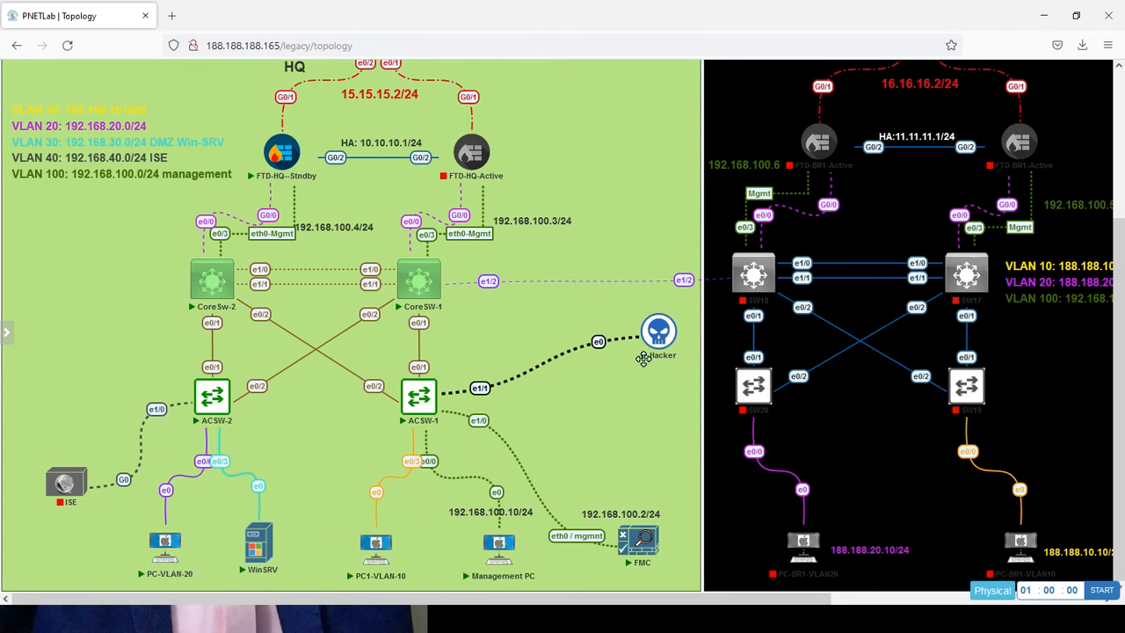
{"action": "mouse_move", "coordinate": [408, 565]}
{"action": "key", "text": "alt+Tab"}
{"action": "key", "text": "alt+Tab"}
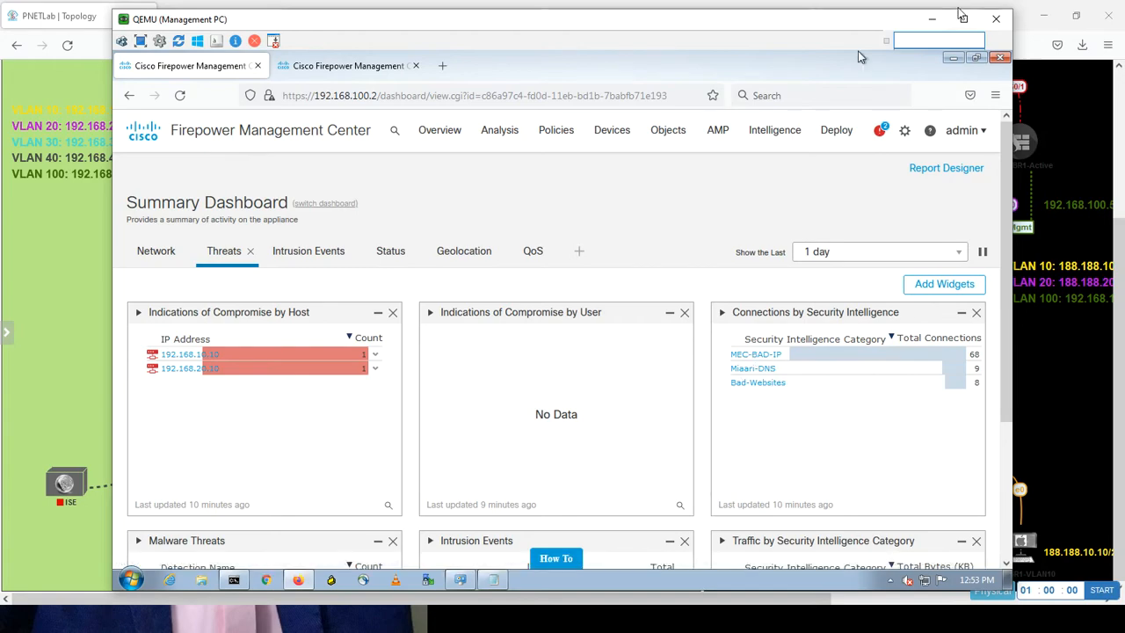
Minimize the QEMU window, bring it back with Alt+Tab, and minimize Firefox to reveal the desktop.
{"action": "left_click", "coordinate": [932, 19]}
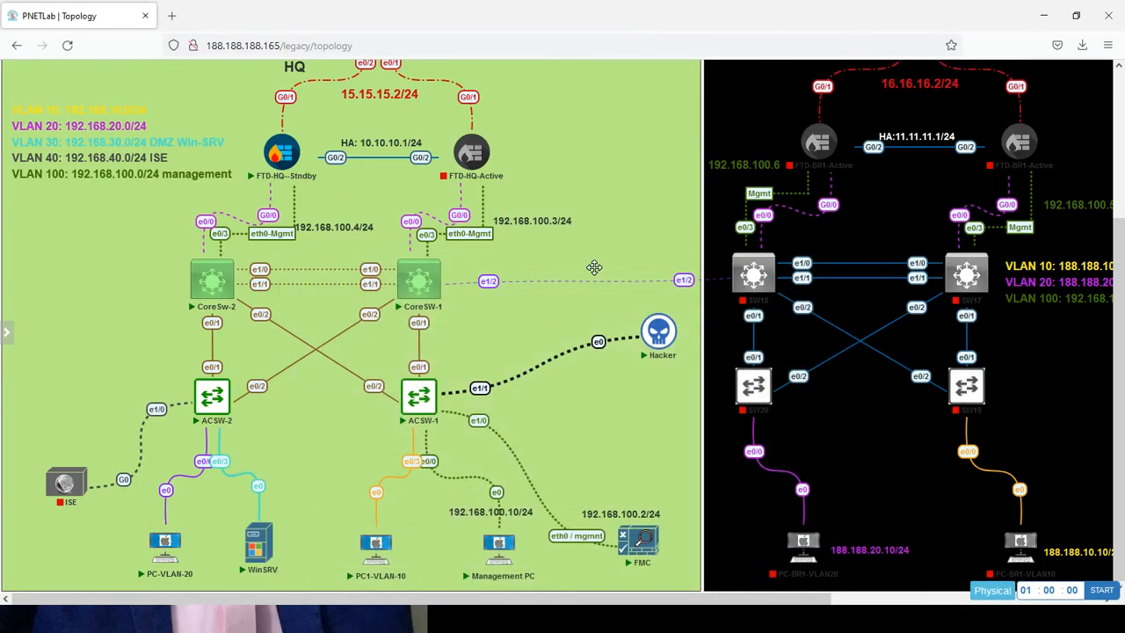
{"action": "key", "text": "alt+Tab"}
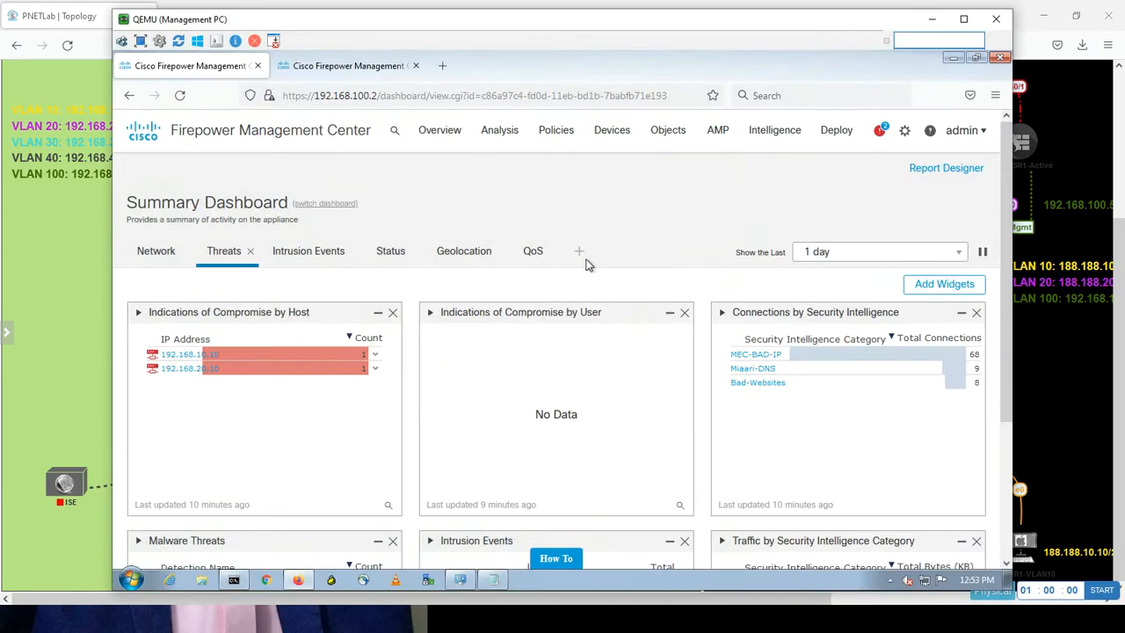
{"action": "left_click", "coordinate": [954, 60]}
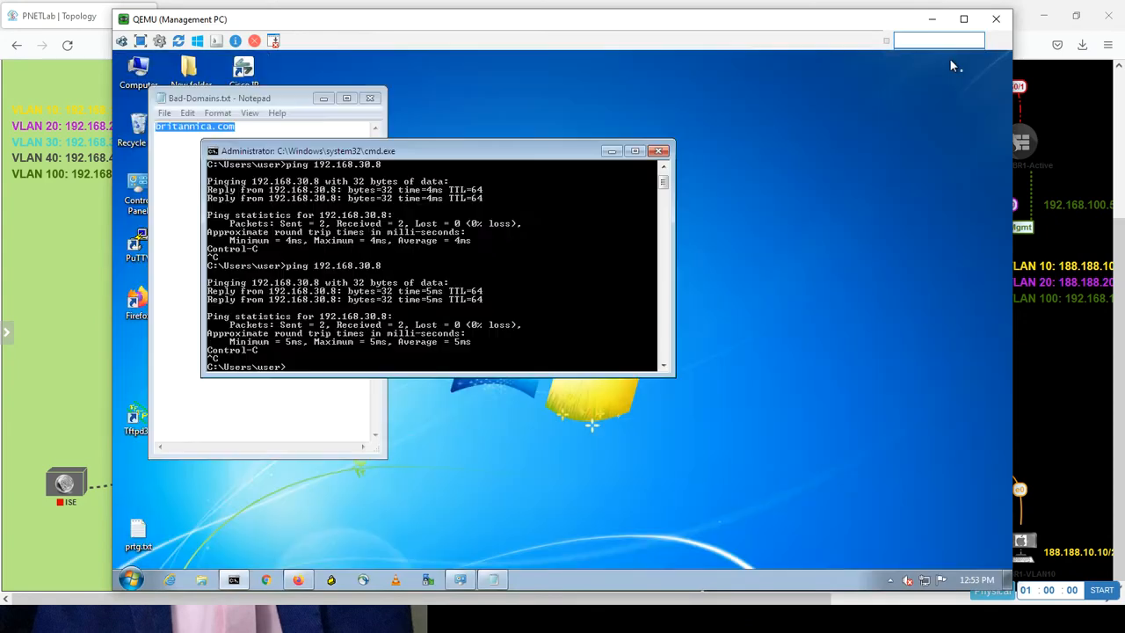
Open MEC-BAD-IPS.txt, select the blocked IP 5.153.12.244, and close it.
{"action": "left_click", "coordinate": [613, 151]}
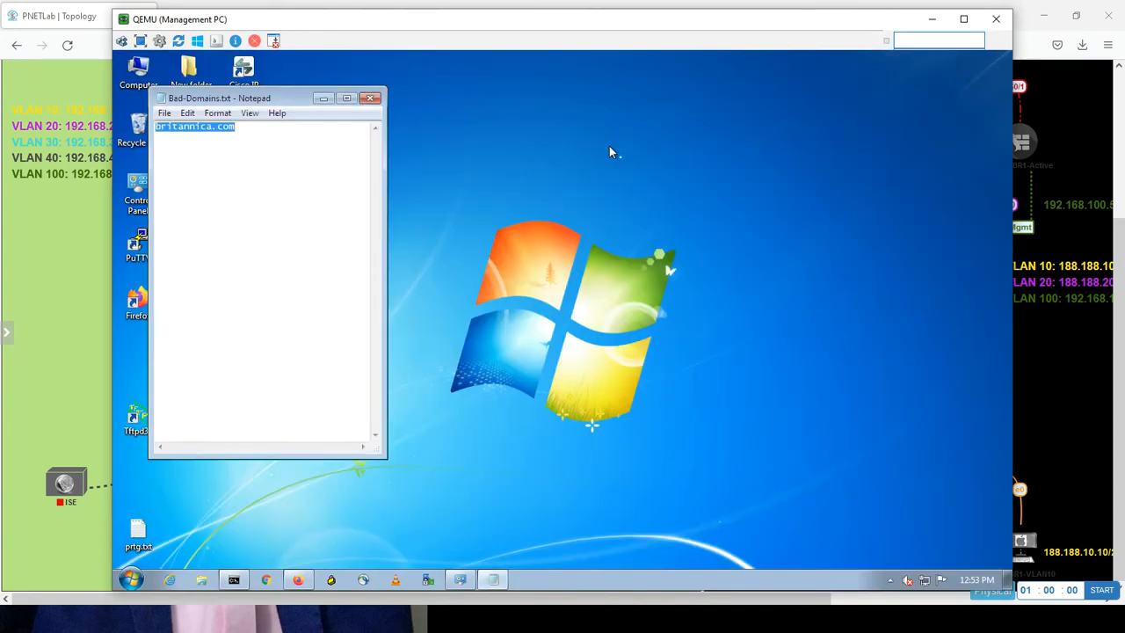
{"action": "left_click", "coordinate": [370, 99]}
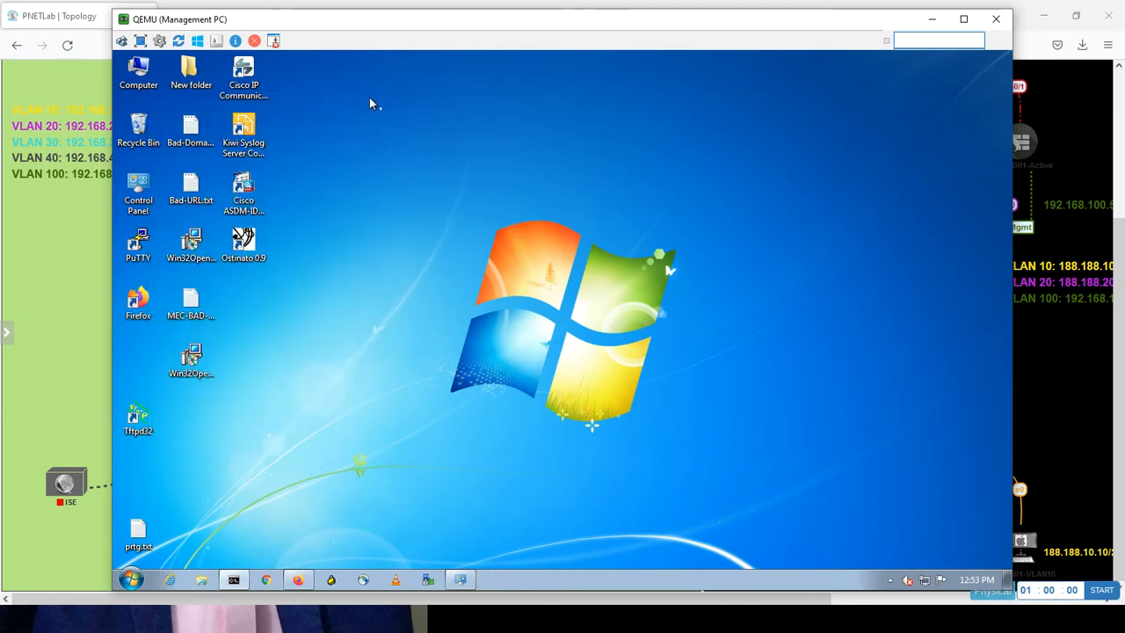
{"action": "left_click", "coordinate": [207, 304]}
{"action": "double_click", "coordinate": [206, 306]}
{"action": "key", "text": "End"}
{"action": "key", "text": "shift+Home"}
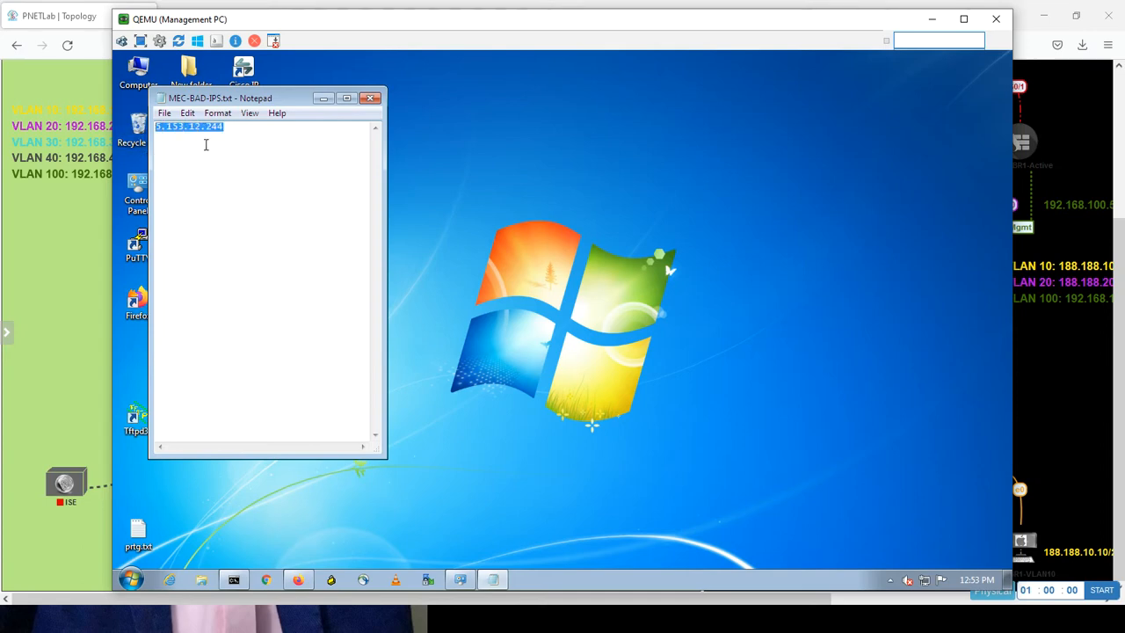
{"action": "left_click", "coordinate": [367, 99]}
{"action": "double_click", "coordinate": [193, 189]}
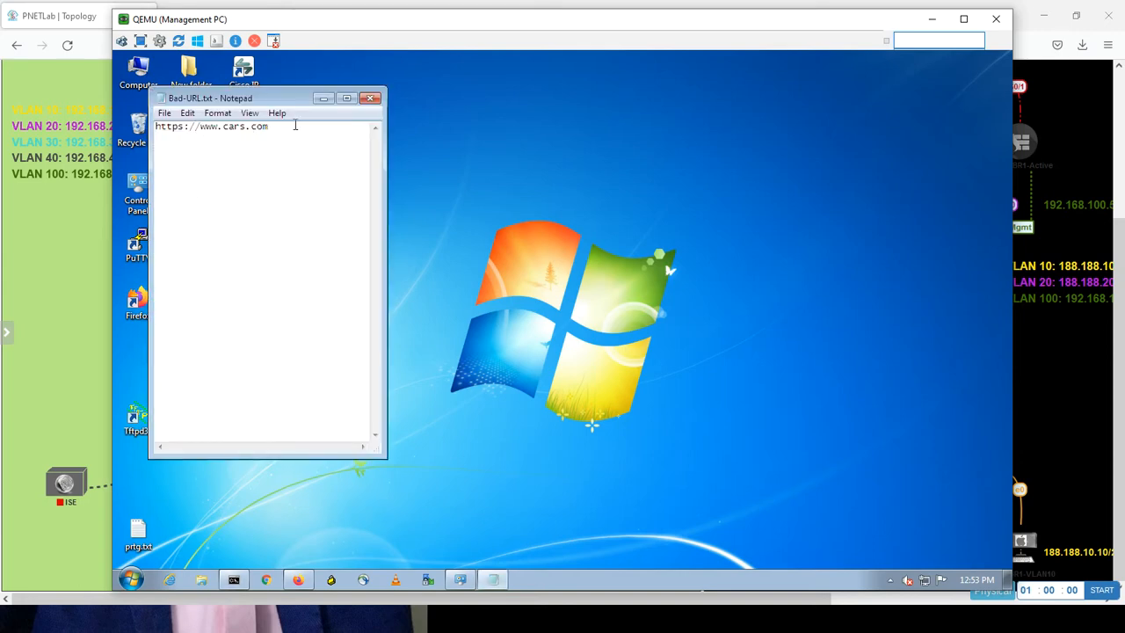
{"action": "left_click_drag", "start_coordinate": [286, 128], "coordinate": [160, 129]}
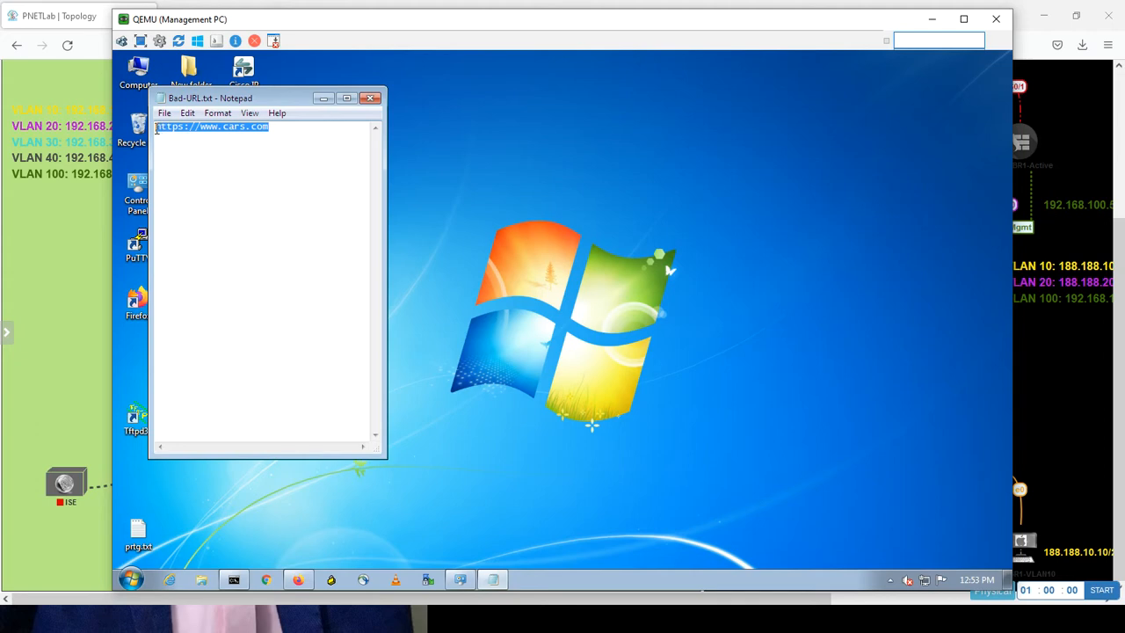
{"action": "left_click", "coordinate": [369, 98]}
Open Bad-Domains.txt, highlight britannica.com, close it, and bring the Firepower dashboard forward.
{"action": "left_click", "coordinate": [169, 128]}
{"action": "left_click", "coordinate": [189, 127]}
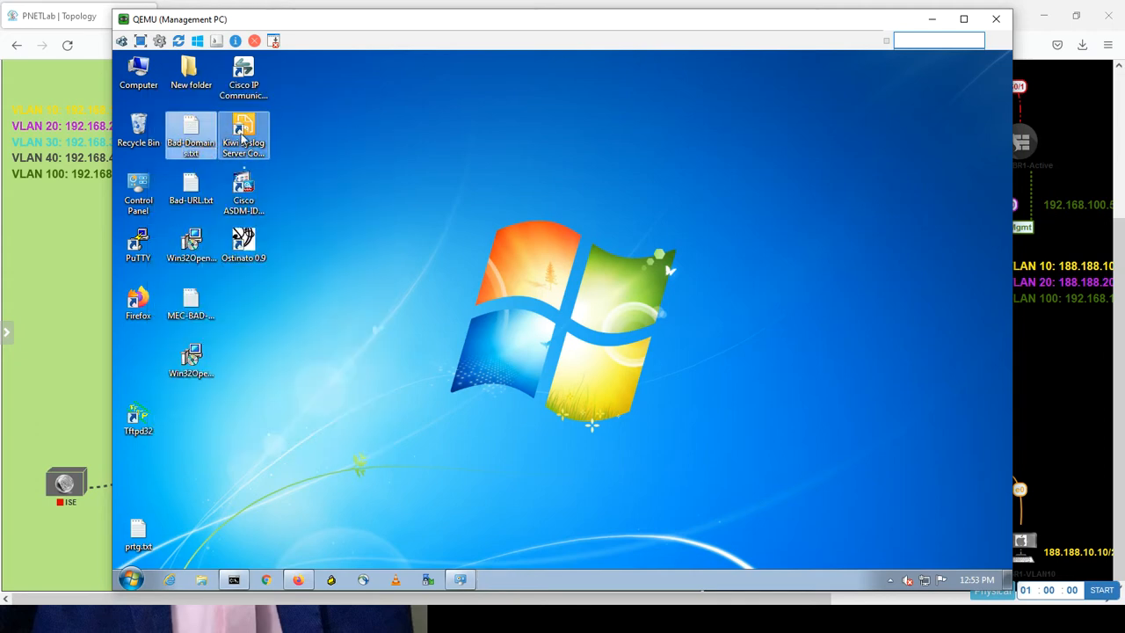
{"action": "double_click", "coordinate": [209, 143]}
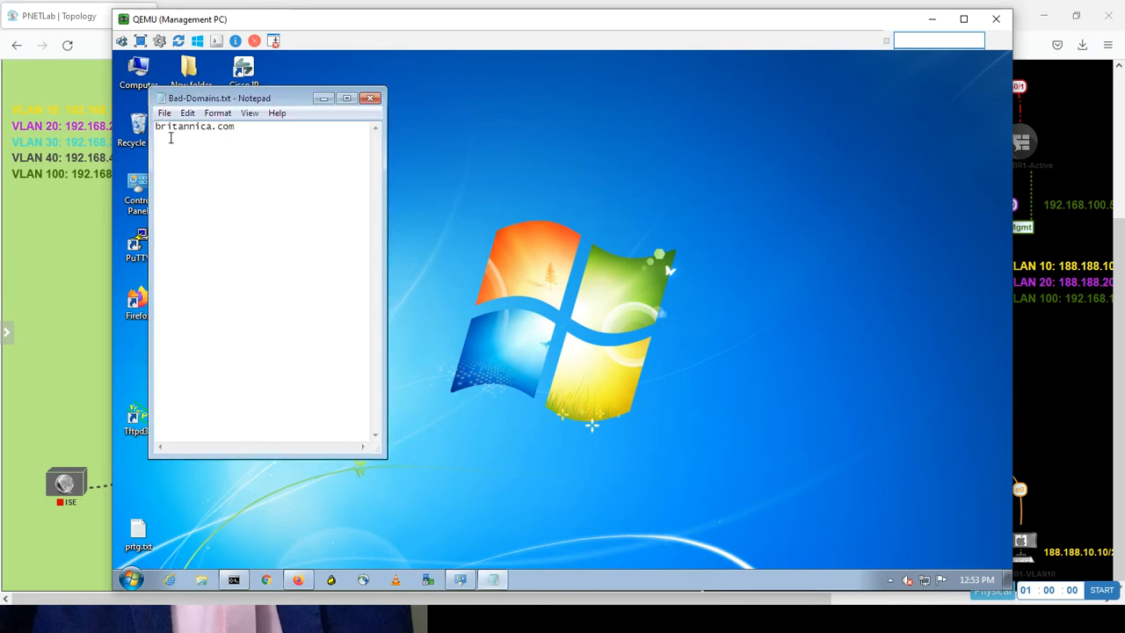
{"action": "left_click_drag", "start_coordinate": [245, 128], "coordinate": [131, 128]}
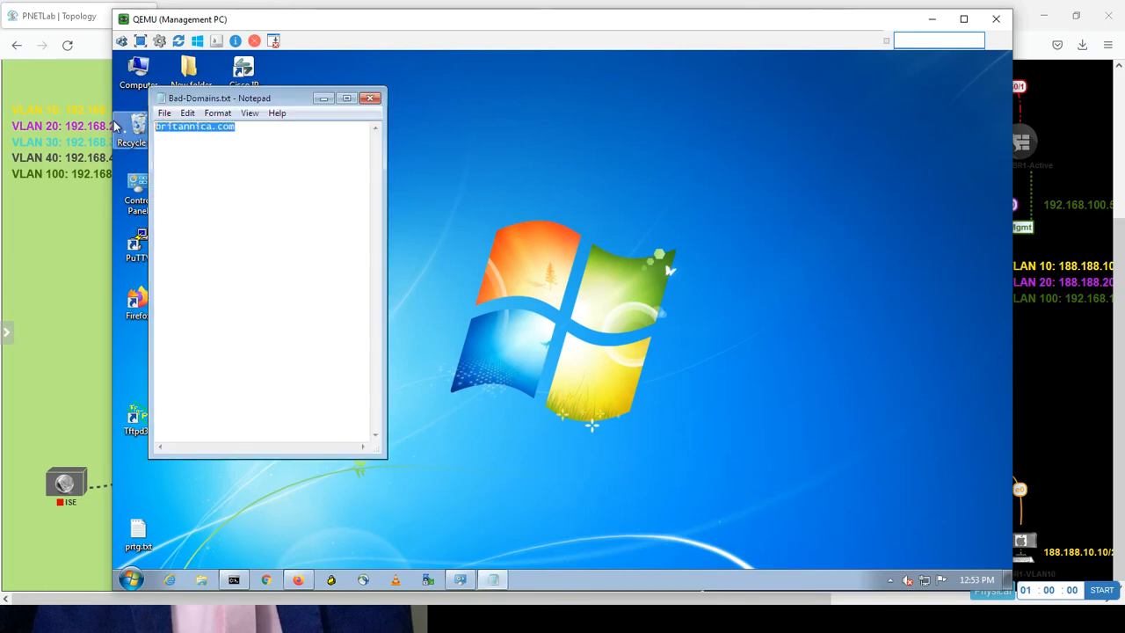
{"action": "left_click", "coordinate": [372, 99]}
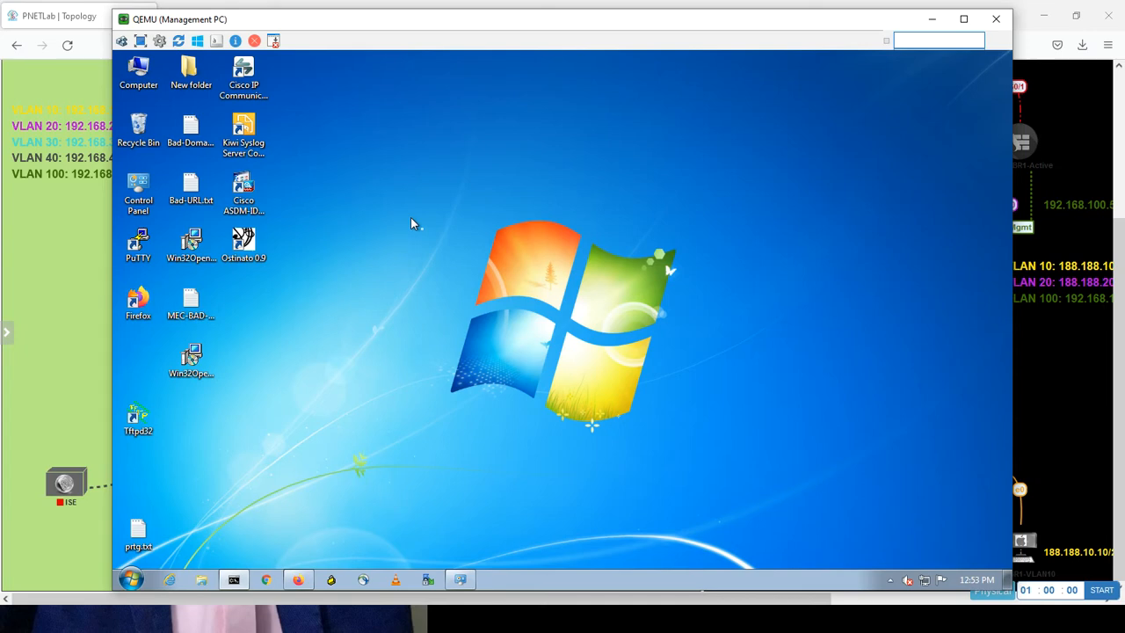
{"action": "left_click", "coordinate": [298, 580]}
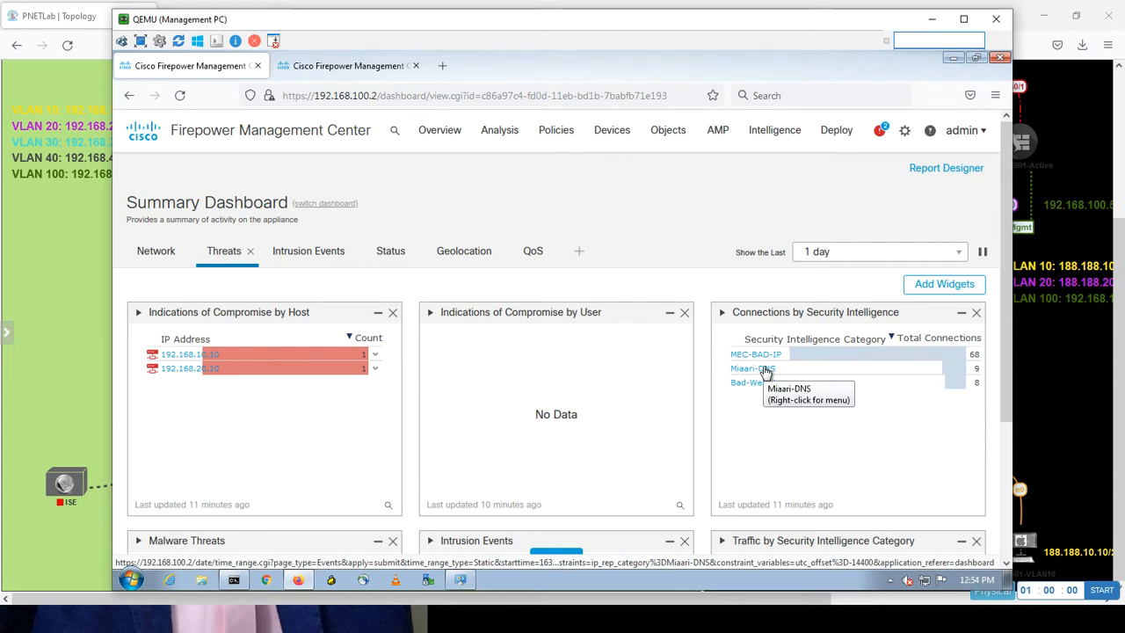
Open Miaari-DNS from Connections by Security Intelligence in Context Explorer via its right-click menu.
{"action": "right_click", "coordinate": [767, 370]}
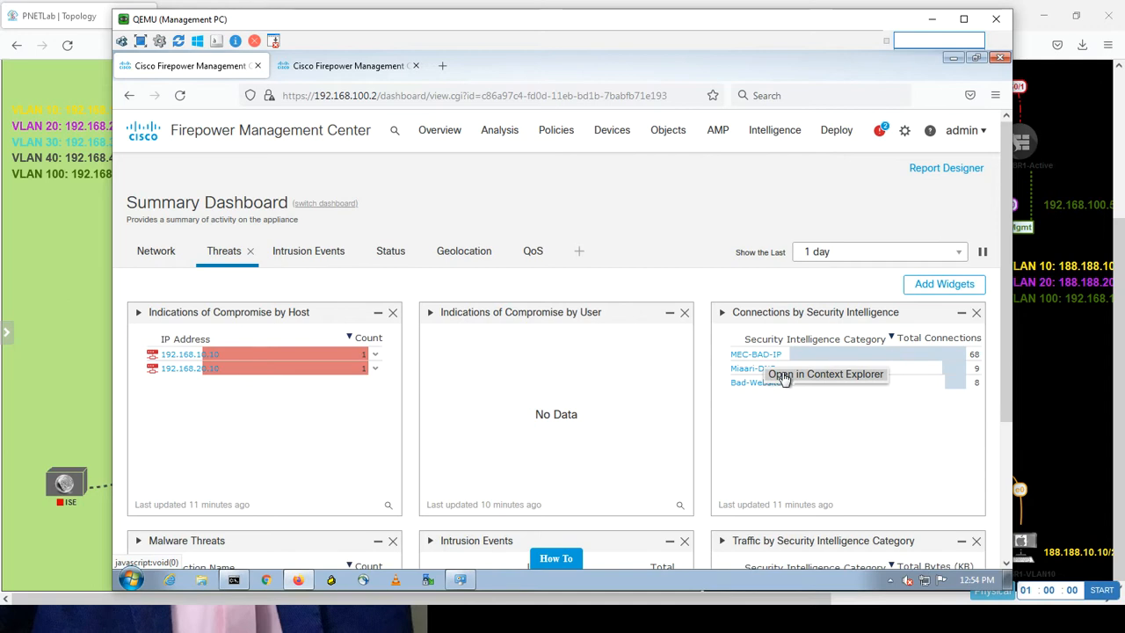
{"action": "left_click", "coordinate": [784, 376]}
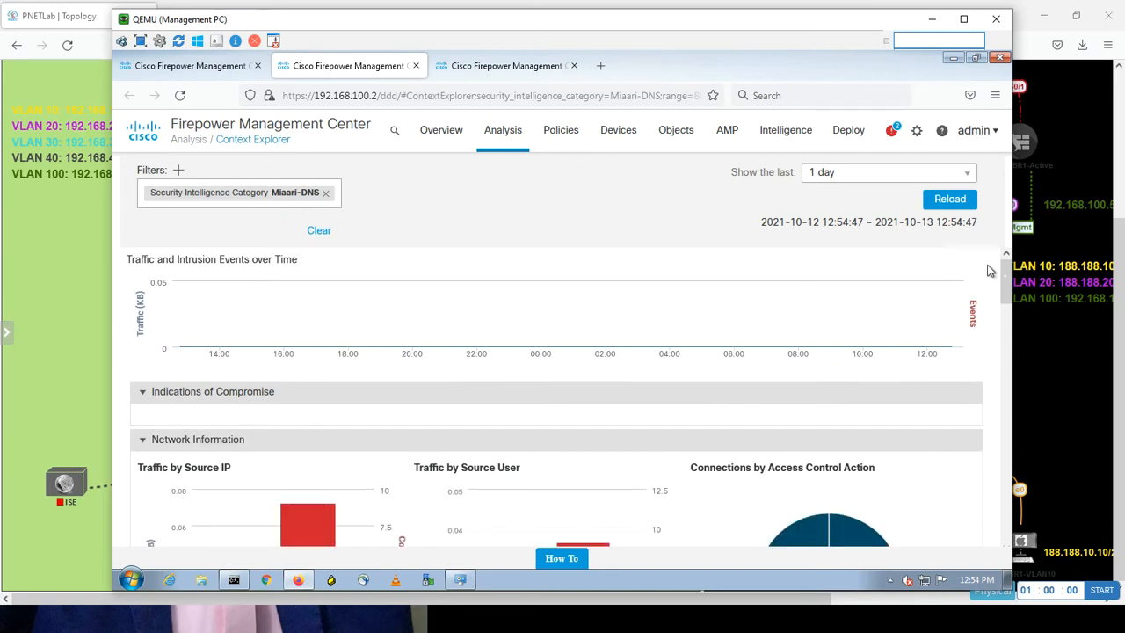
Scroll through the Miaari-DNS traffic charts and collapse the Indications of Compromise section.
{"action": "left_click_drag", "start_coordinate": [1007, 270], "coordinate": [1004, 300]}
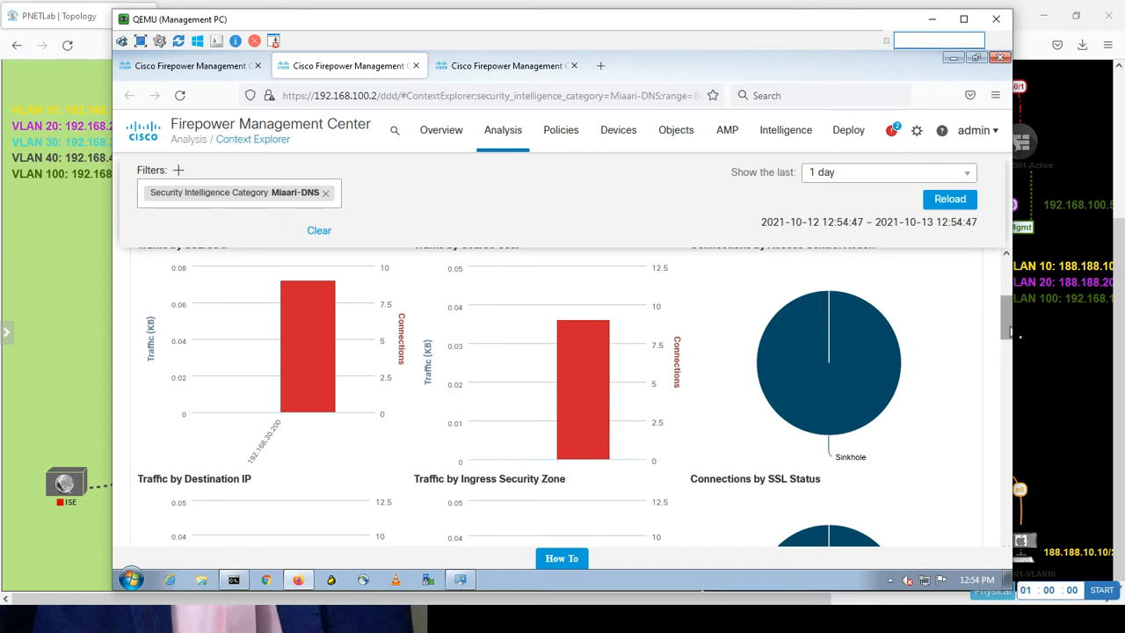
{"action": "mouse_move", "coordinate": [1005, 315]}
{"action": "left_mouse_down"}
{"action": "mouse_move", "coordinate": [1001, 295]}
{"action": "mouse_move", "coordinate": [999, 328]}
{"action": "mouse_move", "coordinate": [999, 303]}
{"action": "left_mouse_up"}
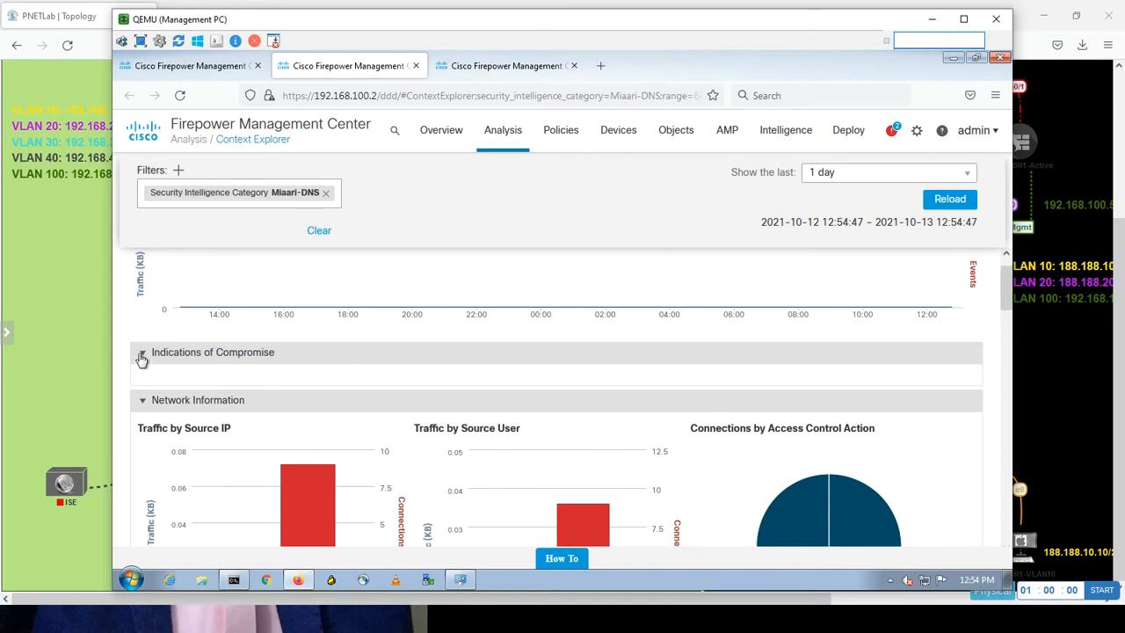
{"action": "left_click", "coordinate": [141, 356]}
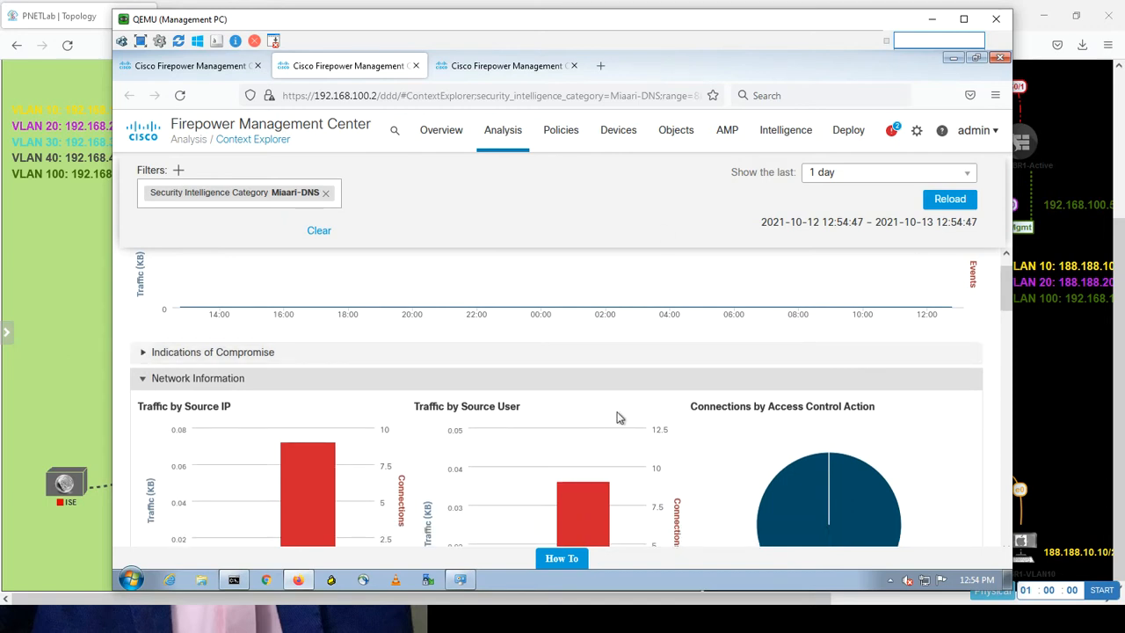
{"action": "left_click_drag", "start_coordinate": [1004, 294], "coordinate": [1005, 264]}
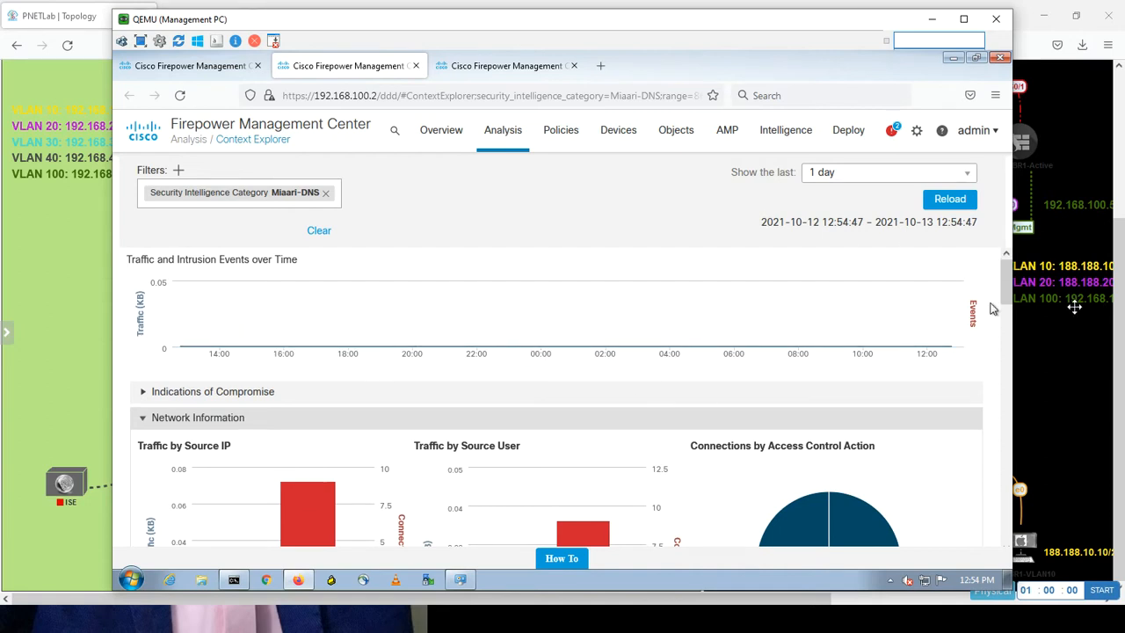
{"action": "left_click_drag", "start_coordinate": [1006, 295], "coordinate": [227, 77]}
Back on the Threats dashboard, scroll through the widgets and highlight the severity-2 intrusion event total.
{"action": "left_click", "coordinate": [222, 70]}
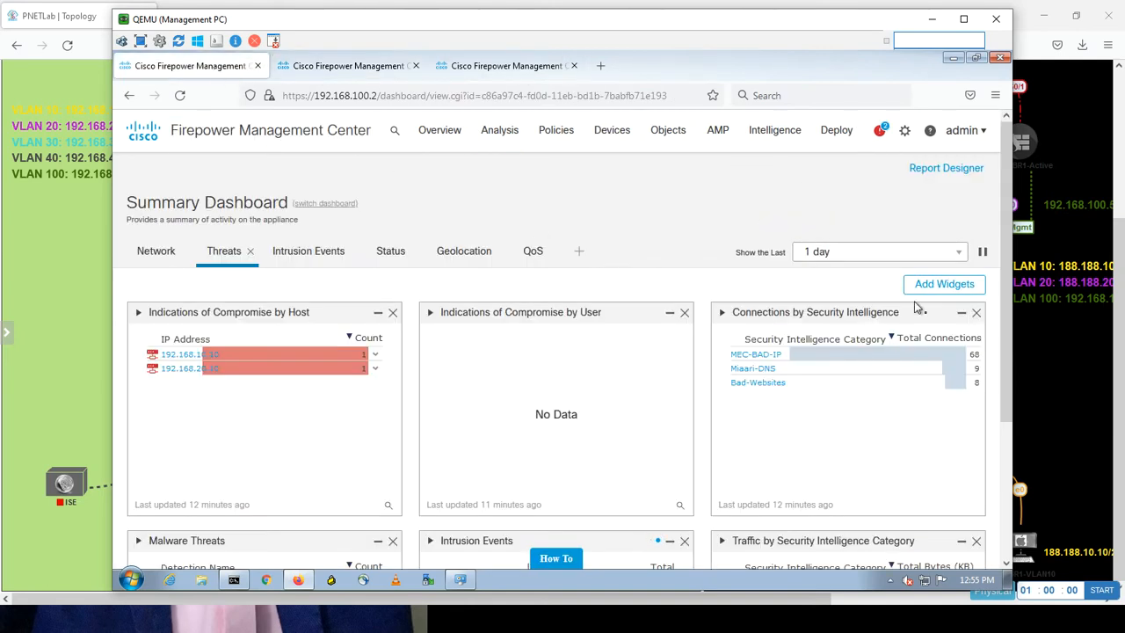
{"action": "scroll", "coordinate": [986, 387], "scroll_direction": "down", "scroll_amount": 3}
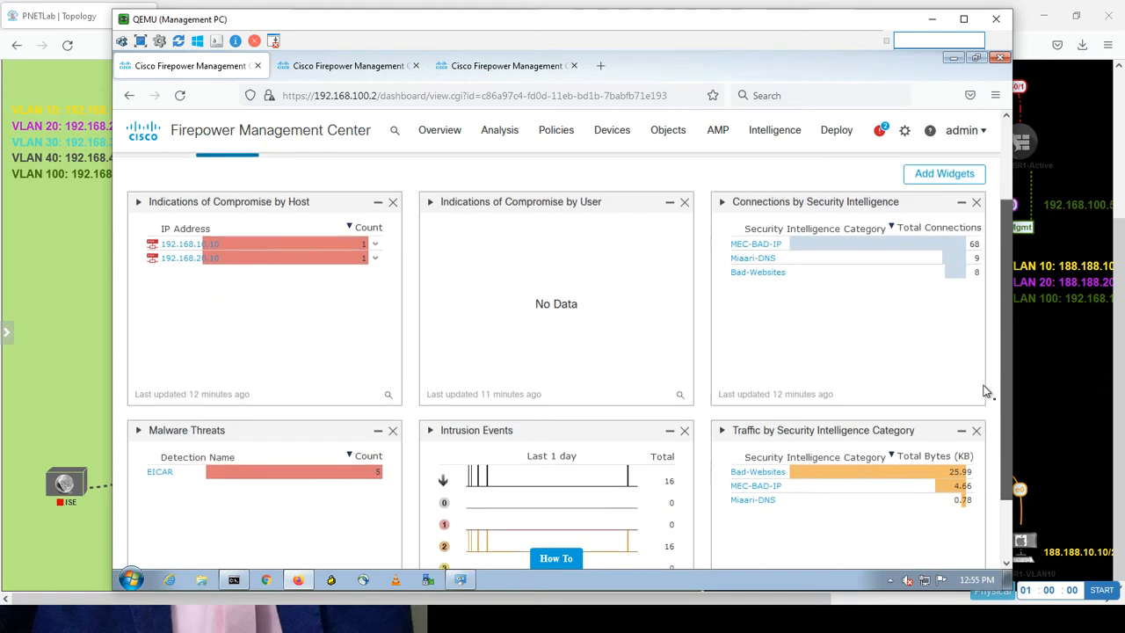
{"action": "scroll", "coordinate": [981, 402], "scroll_direction": "down", "scroll_amount": 2}
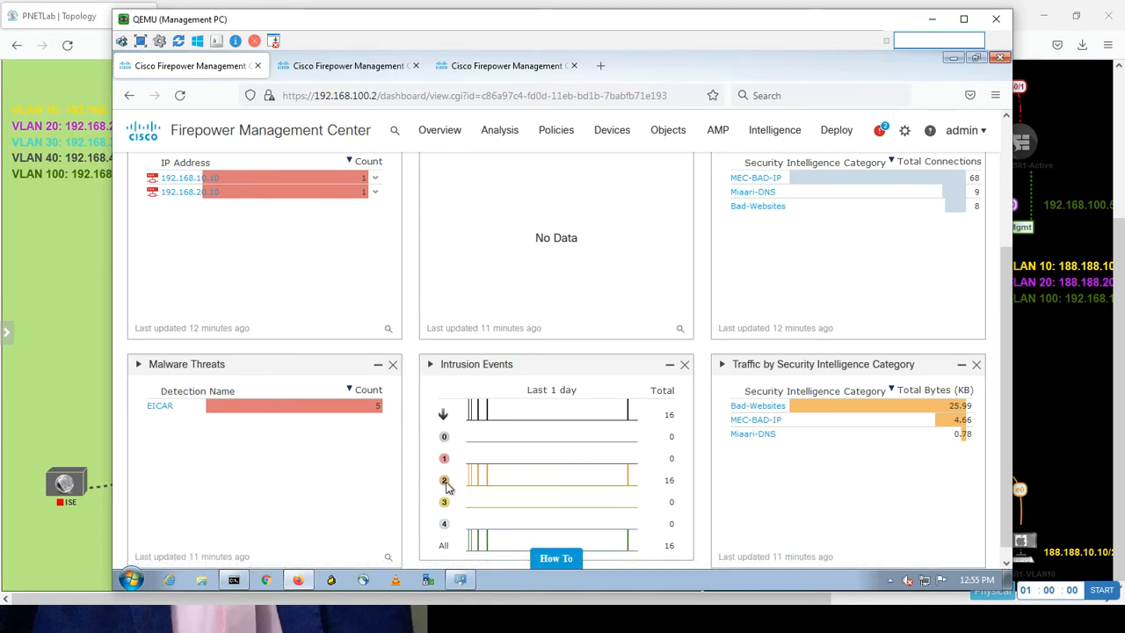
{"action": "double_click", "coordinate": [670, 480]}
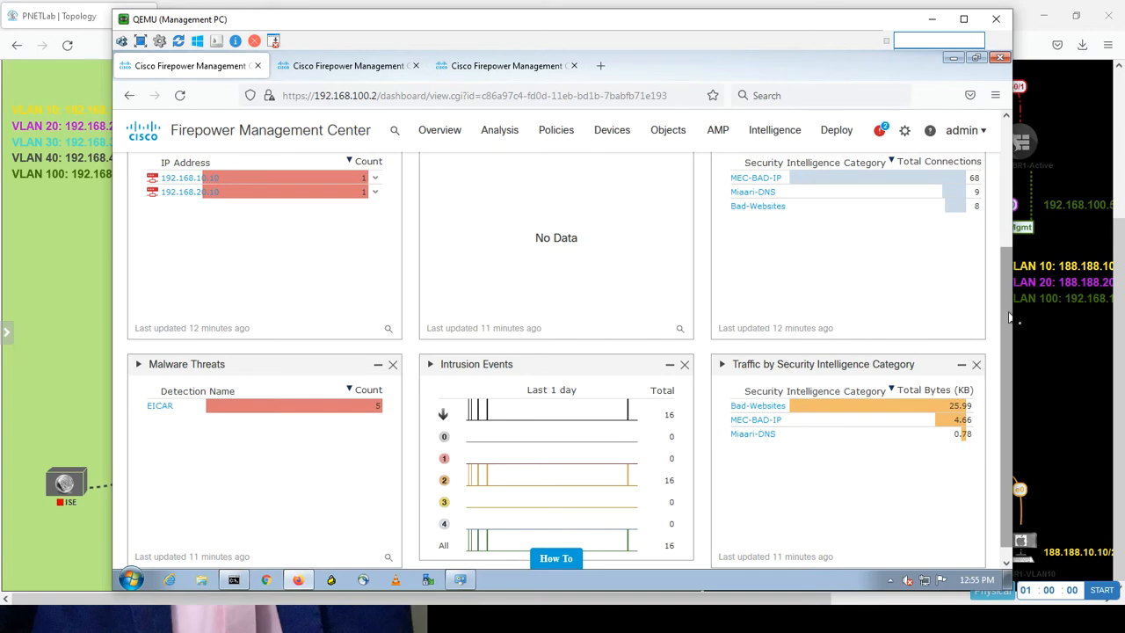
{"action": "left_click_drag", "start_coordinate": [1009, 314], "coordinate": [974, 169]}
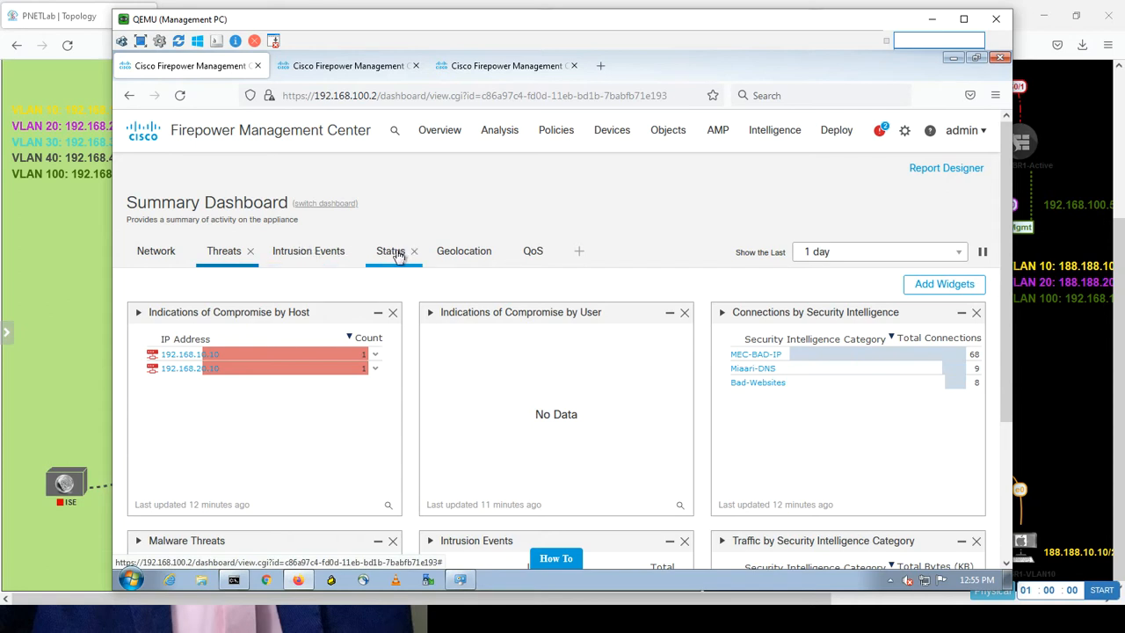
{"action": "left_click", "coordinate": [390, 251]}
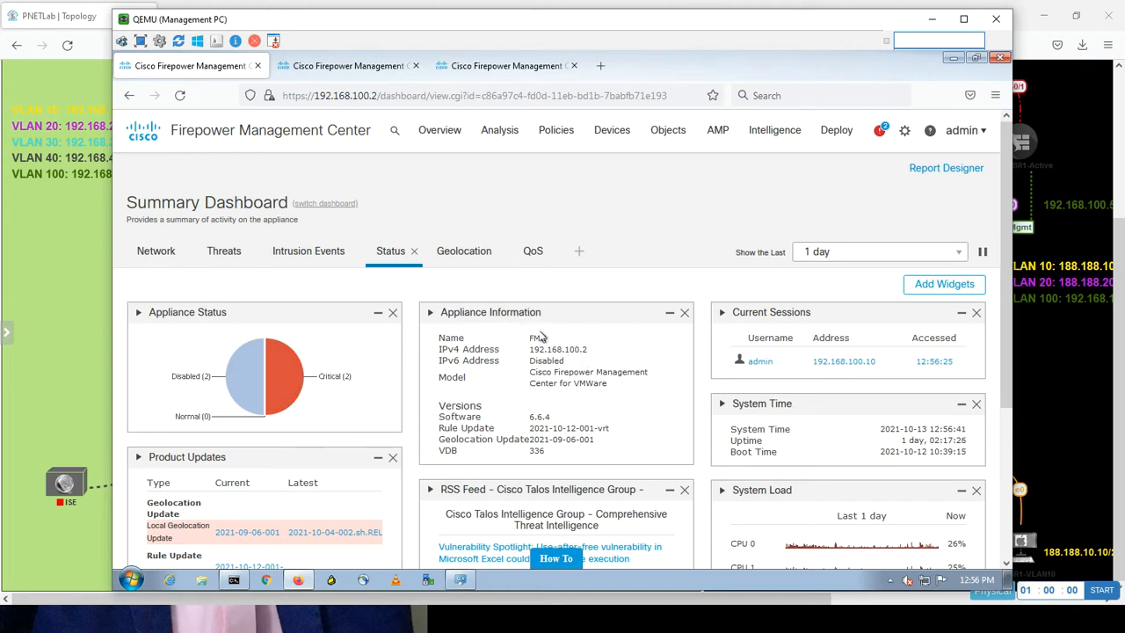
{"action": "triple_click", "coordinate": [482, 351]}
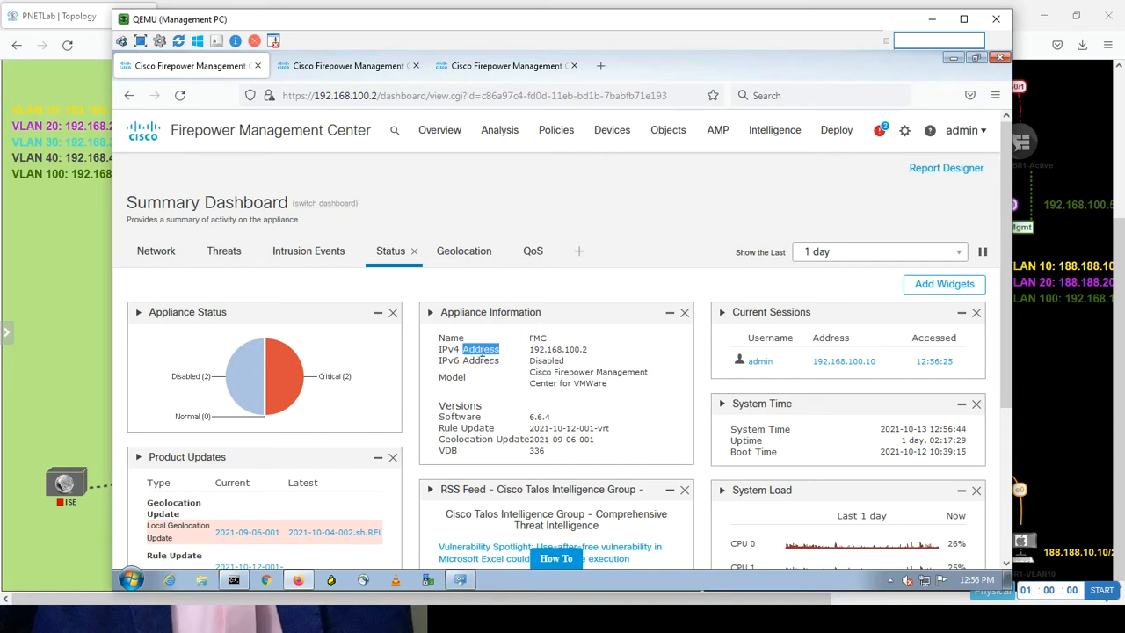
{"action": "triple_click", "coordinate": [579, 349]}
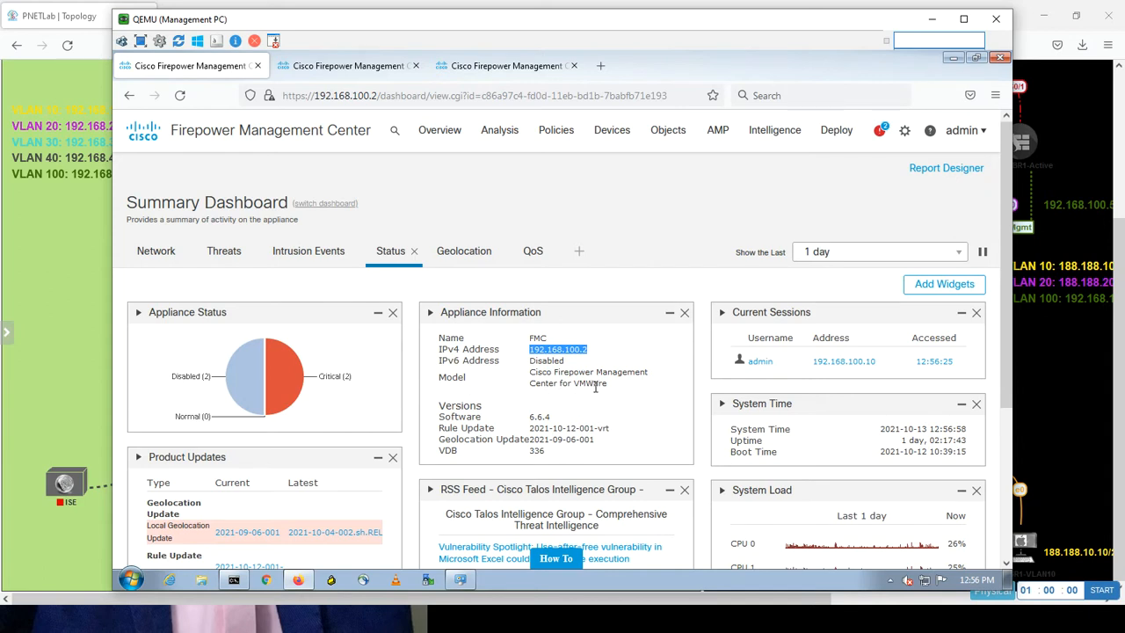
{"action": "double_click", "coordinate": [594, 383]}
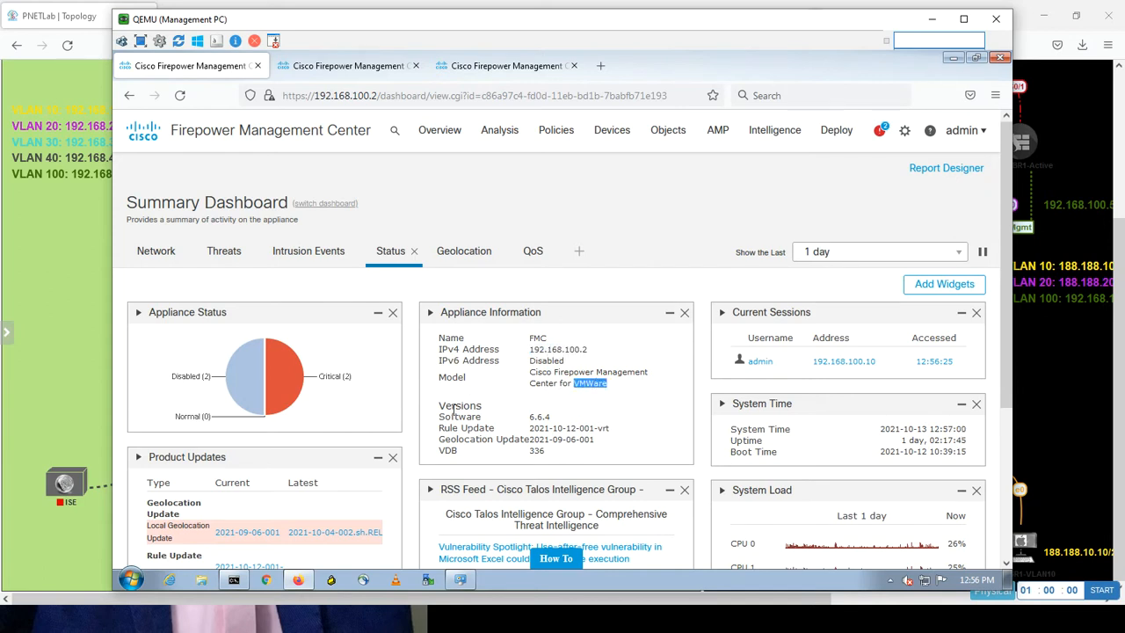
{"action": "left_click", "coordinate": [552, 423]}
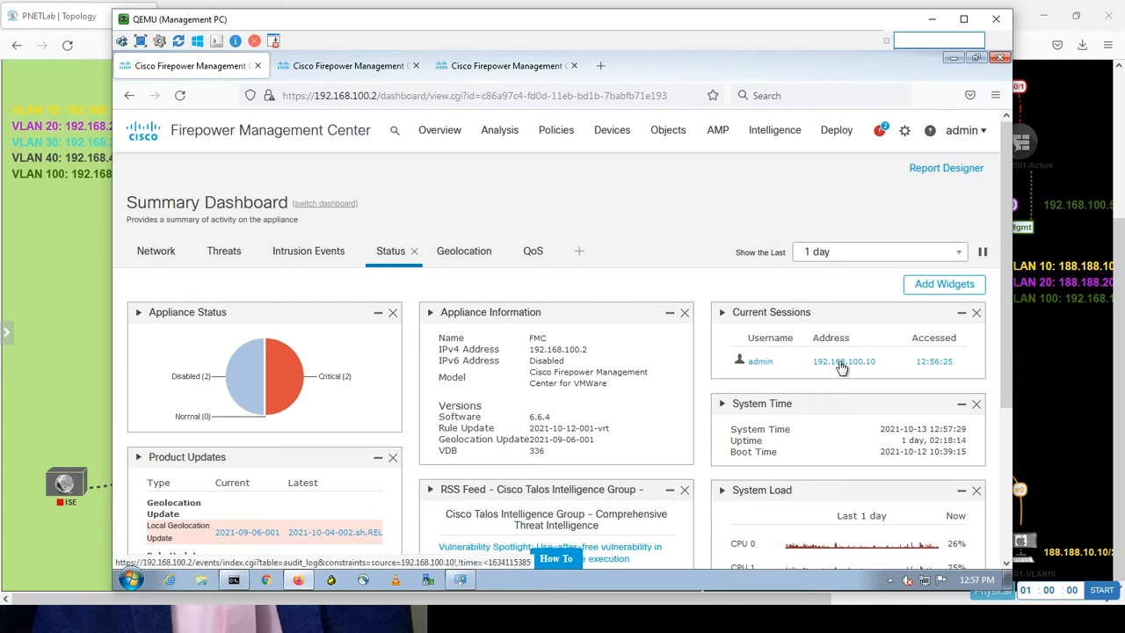
{"action": "double_click", "coordinate": [574, 350]}
{"action": "triple_click", "coordinate": [575, 350]}
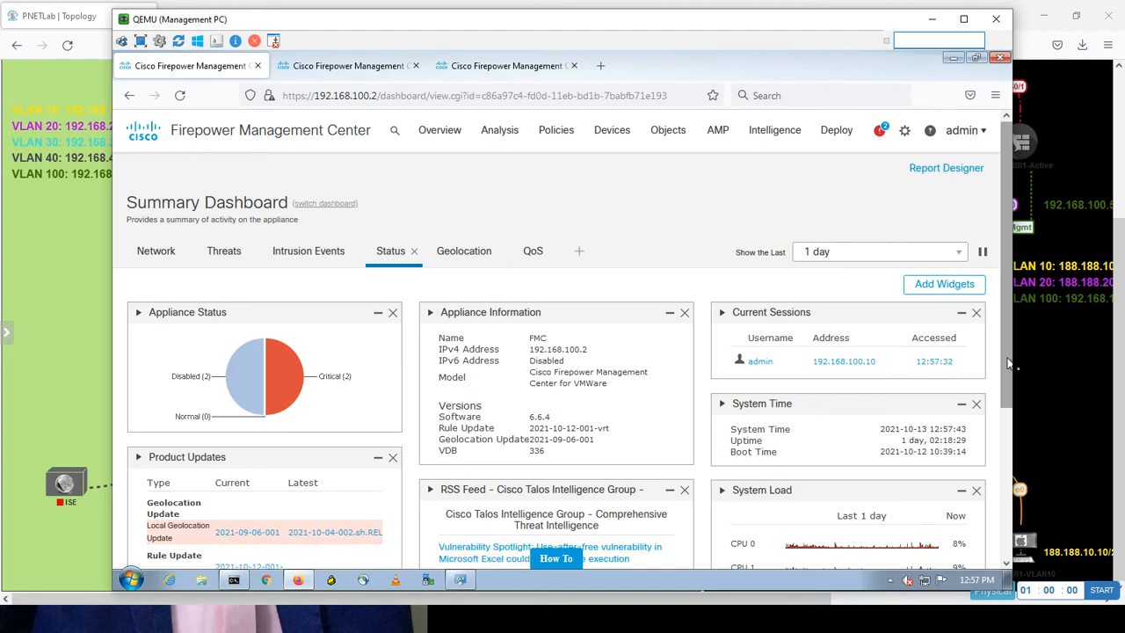
{"action": "left_click_drag", "start_coordinate": [1011, 363], "coordinate": [999, 413]}
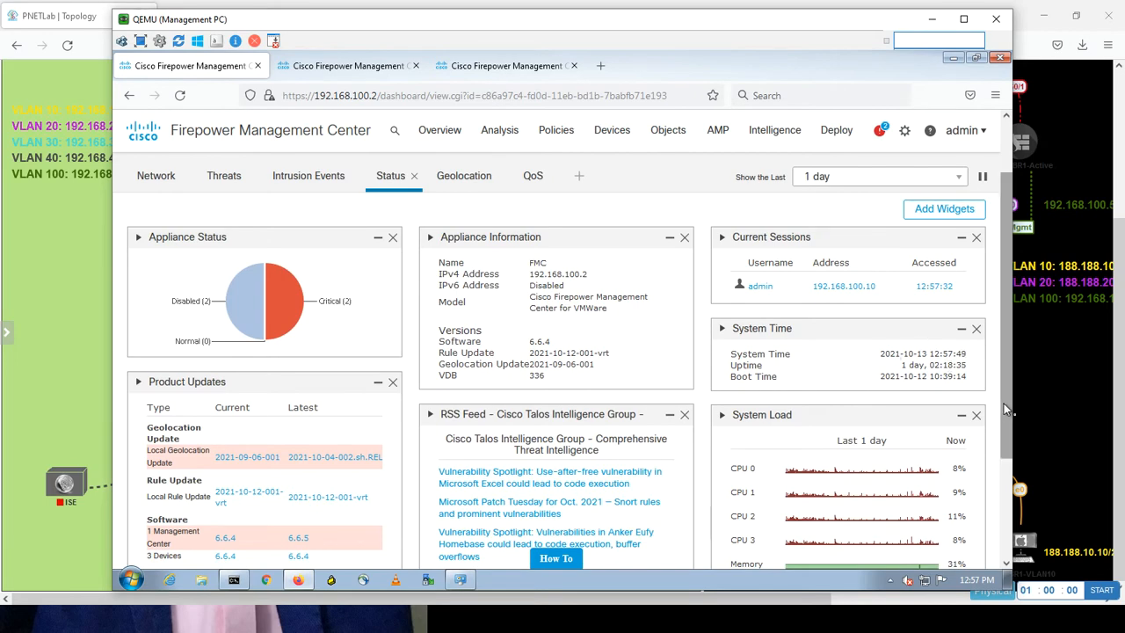
{"action": "left_click_drag", "start_coordinate": [1004, 404], "coordinate": [991, 464]}
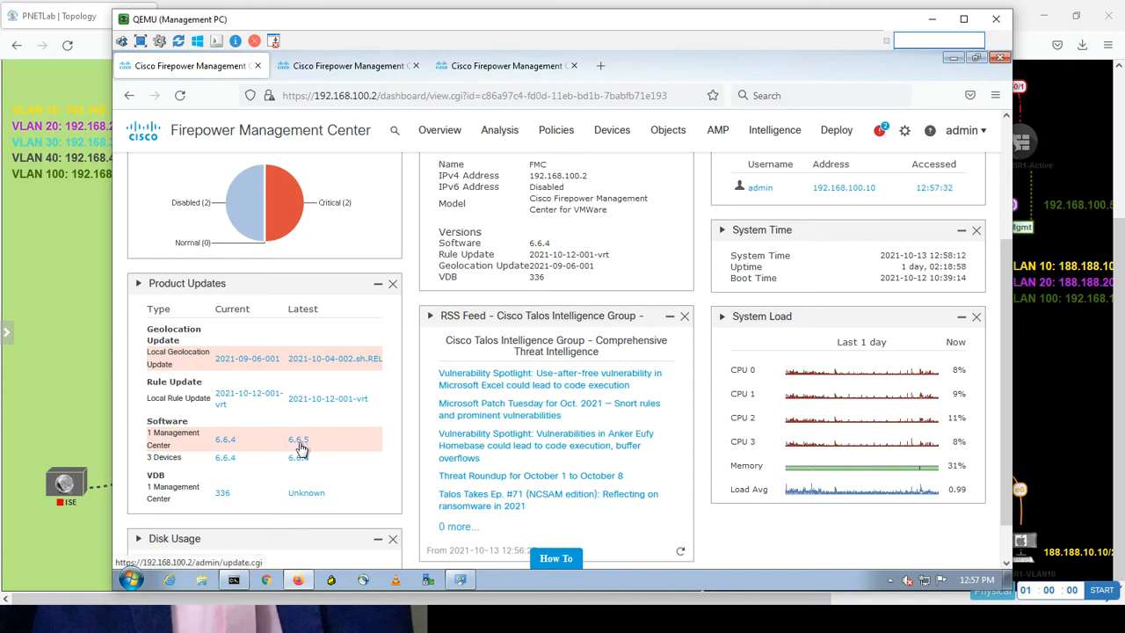
{"action": "mouse_move", "coordinate": [300, 448]}
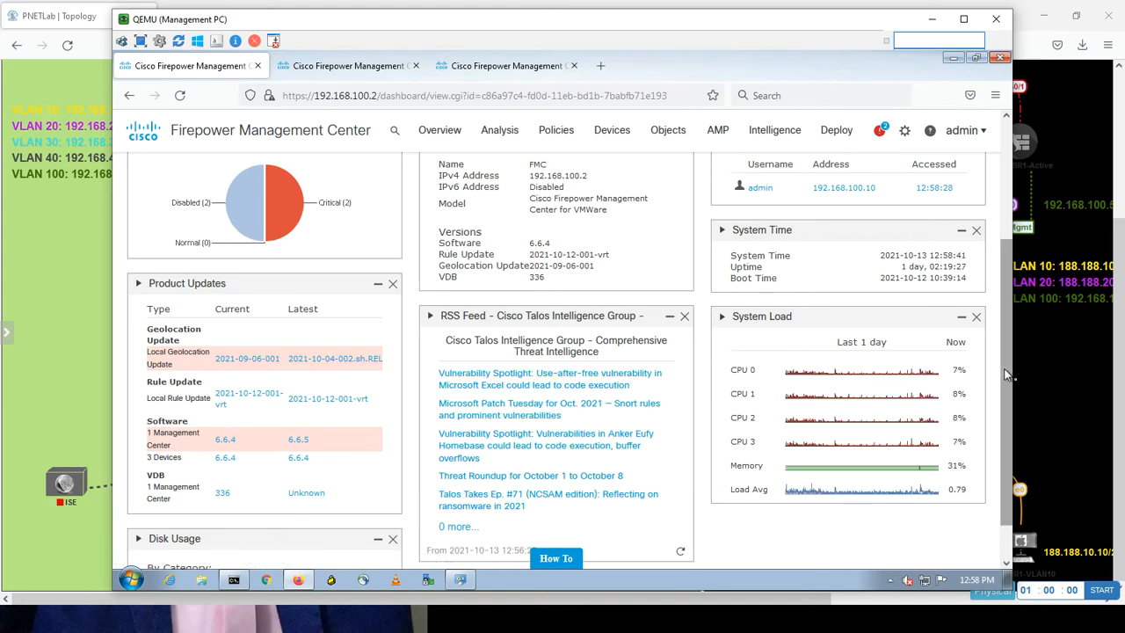
{"action": "left_click_drag", "start_coordinate": [1004, 377], "coordinate": [998, 425]}
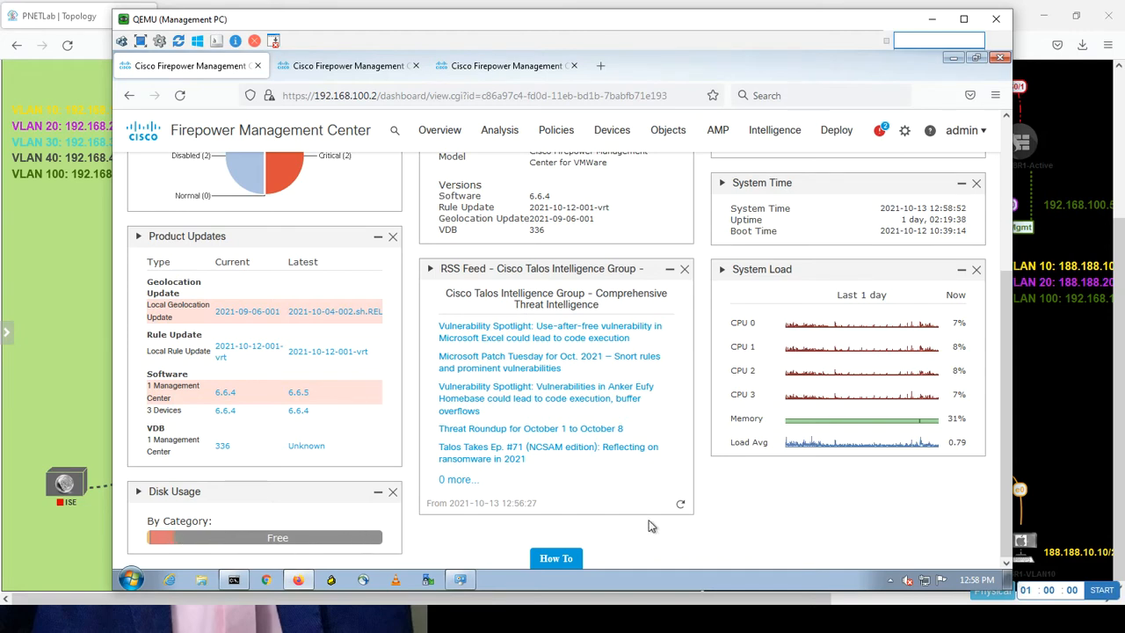
{"action": "left_click_drag", "start_coordinate": [1006, 473], "coordinate": [1006, 323]}
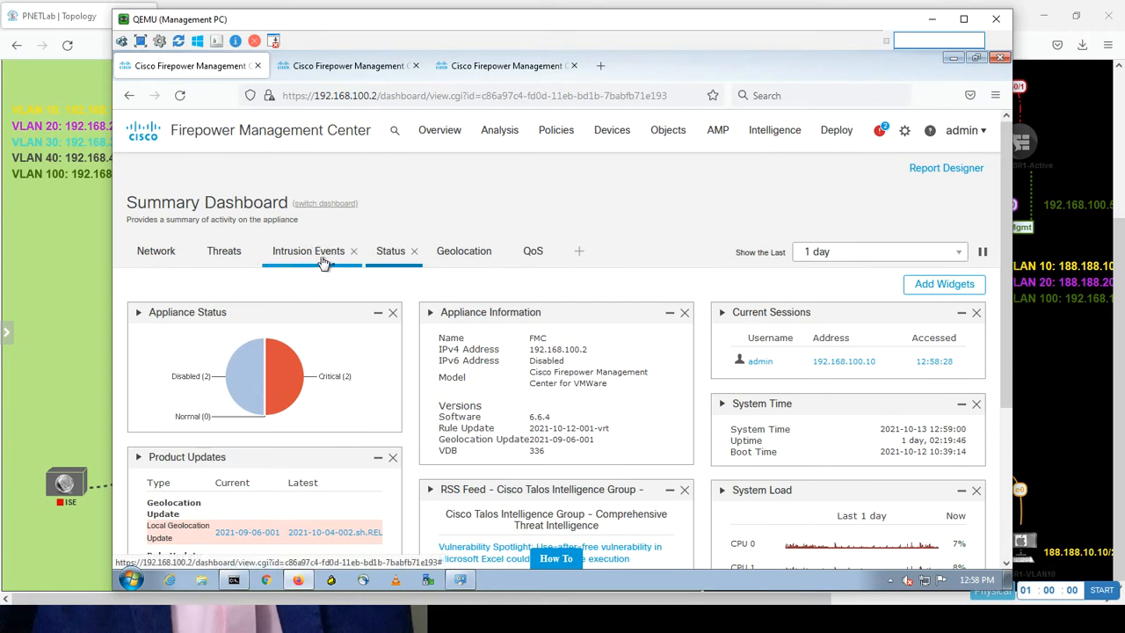
Open Analysis > Context Explorer for unfiltered traffic and intrusion events over the last day.
{"action": "left_click", "coordinate": [496, 132]}
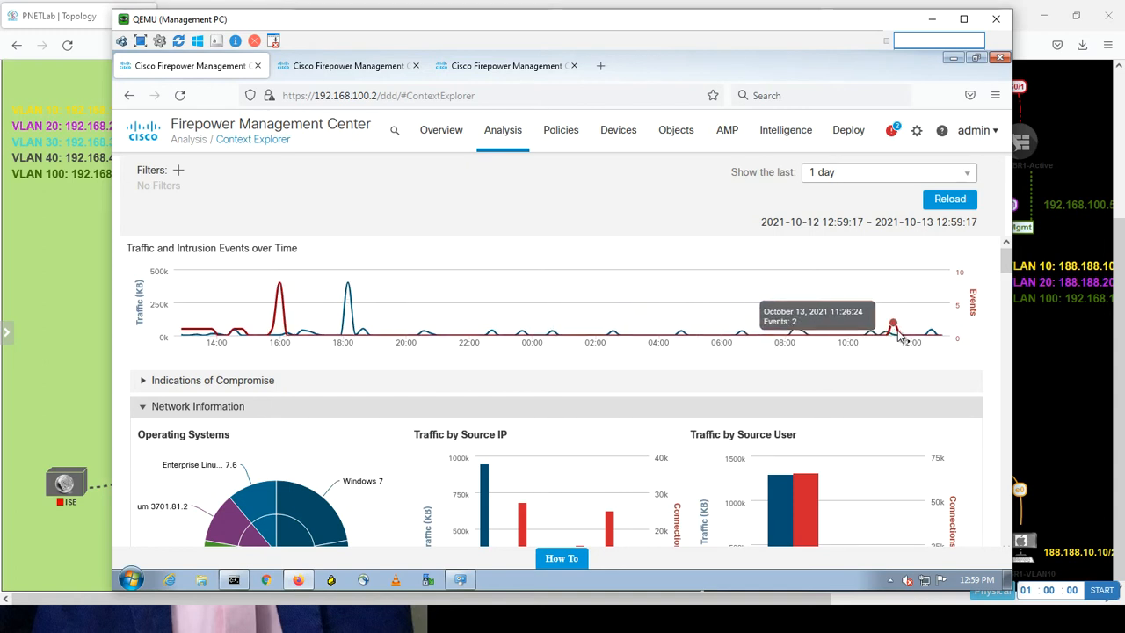
Limit the Context Explorer time range to the last 6 hours and reload the charts.
{"action": "left_click", "coordinate": [971, 174]}
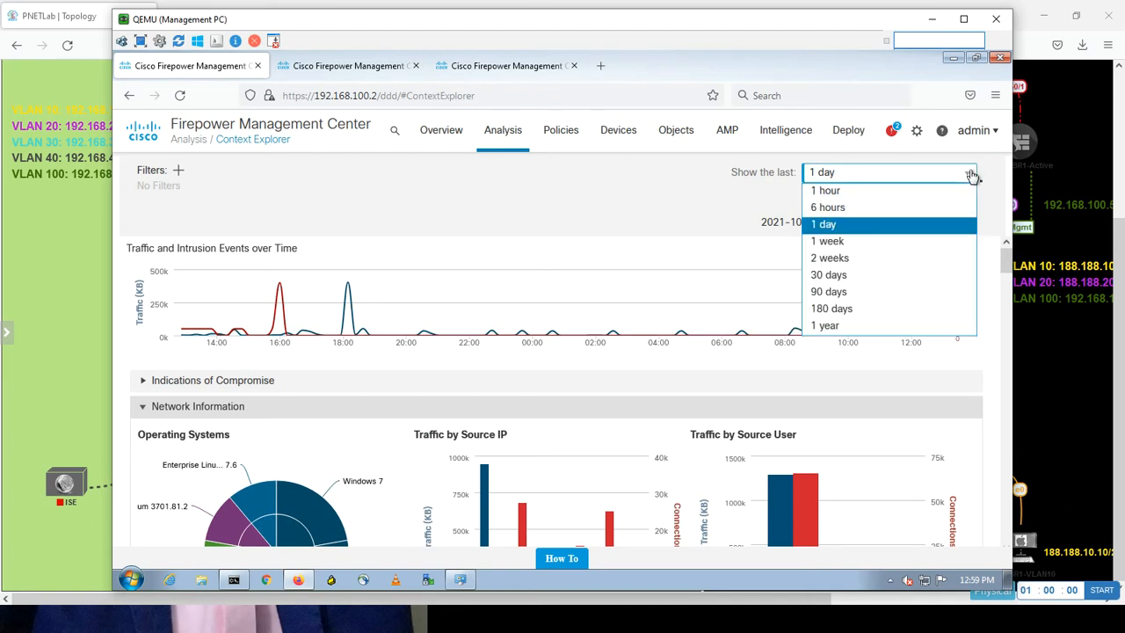
{"action": "left_click", "coordinate": [873, 211]}
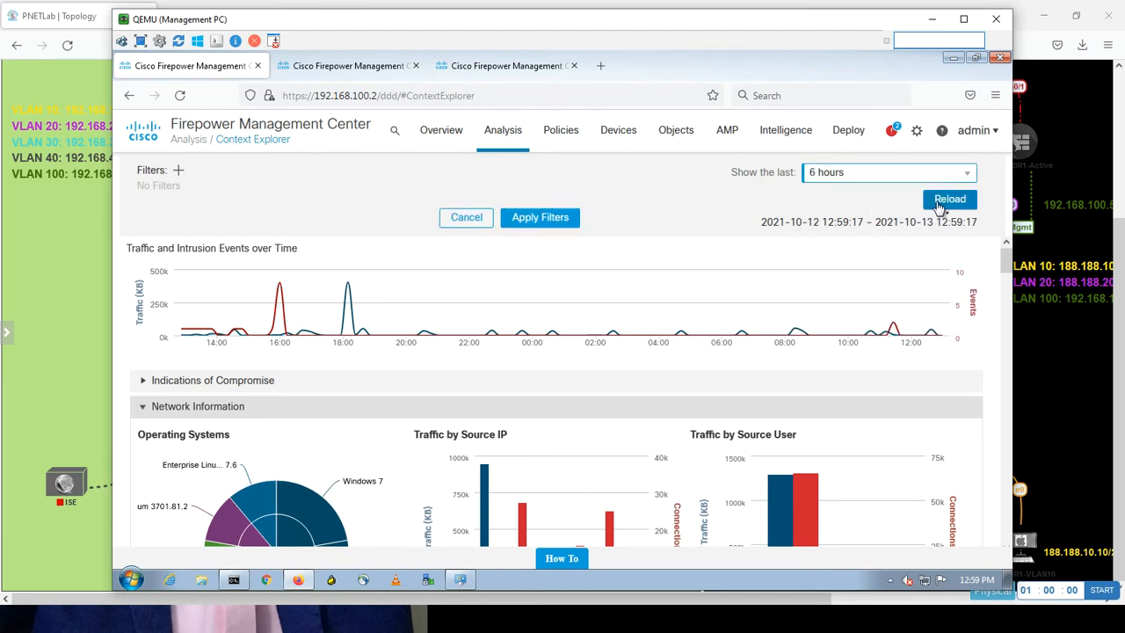
{"action": "left_click", "coordinate": [941, 202]}
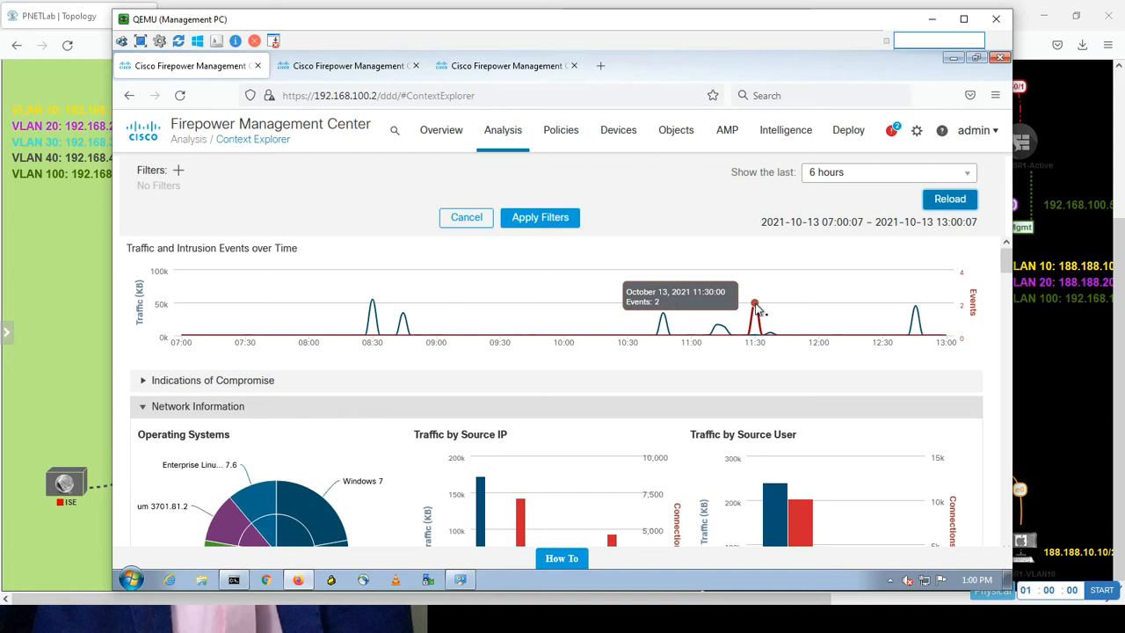
Expand Indications of Compromise, showing one indication each for hosts 192.168.20.10 and 192.168.10.10.
{"action": "mouse_move", "coordinate": [1007, 263]}
{"action": "left_mouse_down"}
{"action": "mouse_move", "coordinate": [1006, 280]}
{"action": "mouse_move", "coordinate": [1006, 270]}
{"action": "left_mouse_up"}
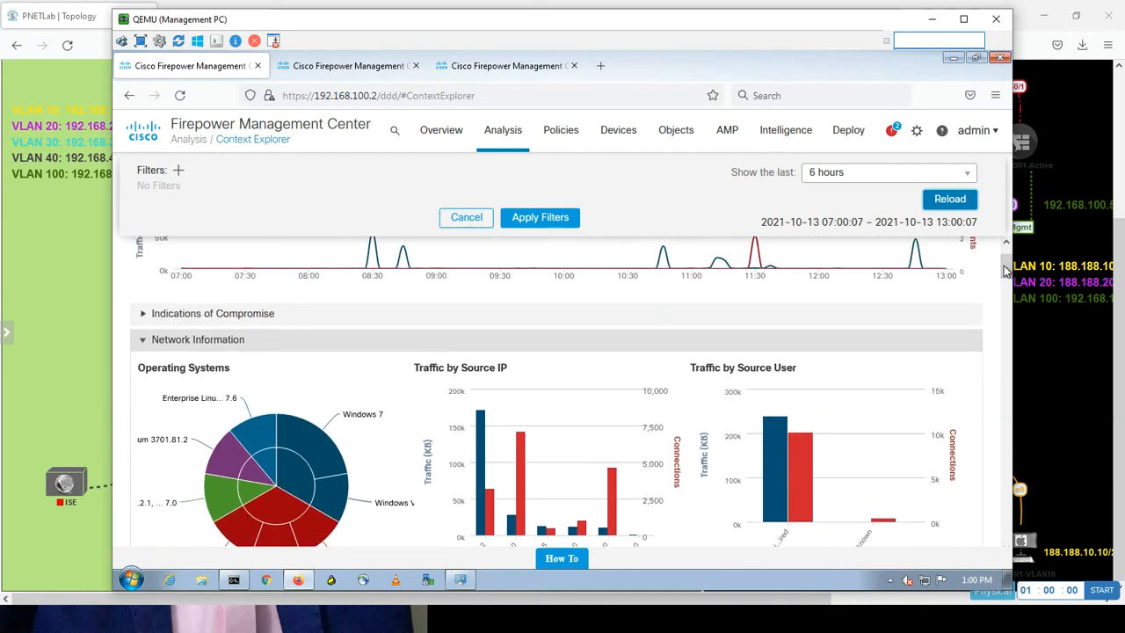
{"action": "left_click", "coordinate": [143, 315]}
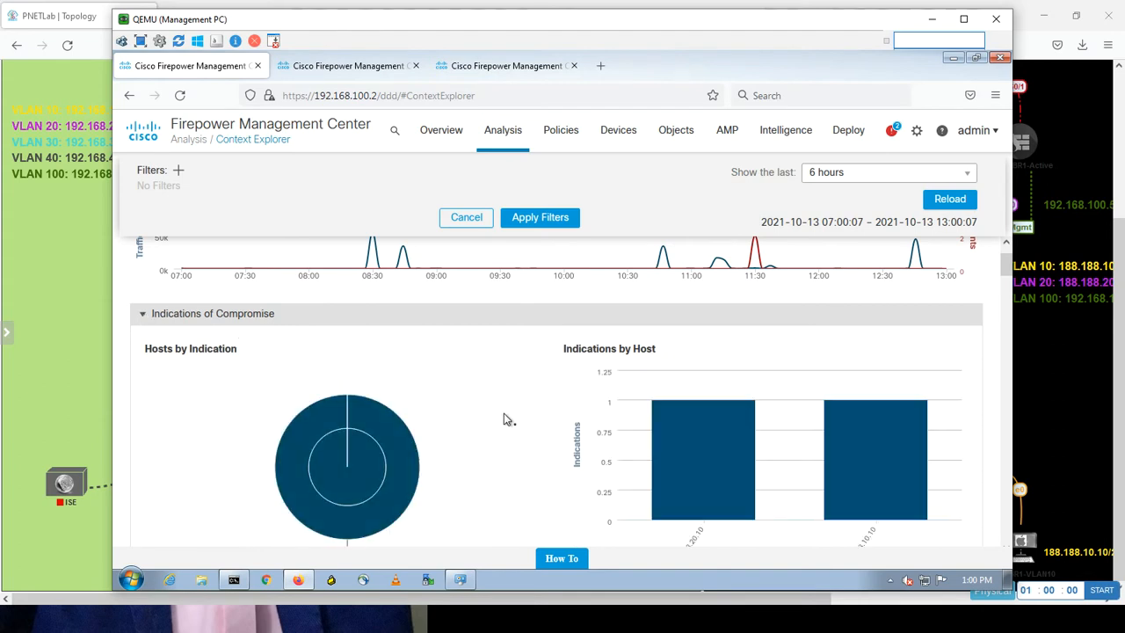
{"action": "left_click_drag", "start_coordinate": [1006, 274], "coordinate": [1007, 267]}
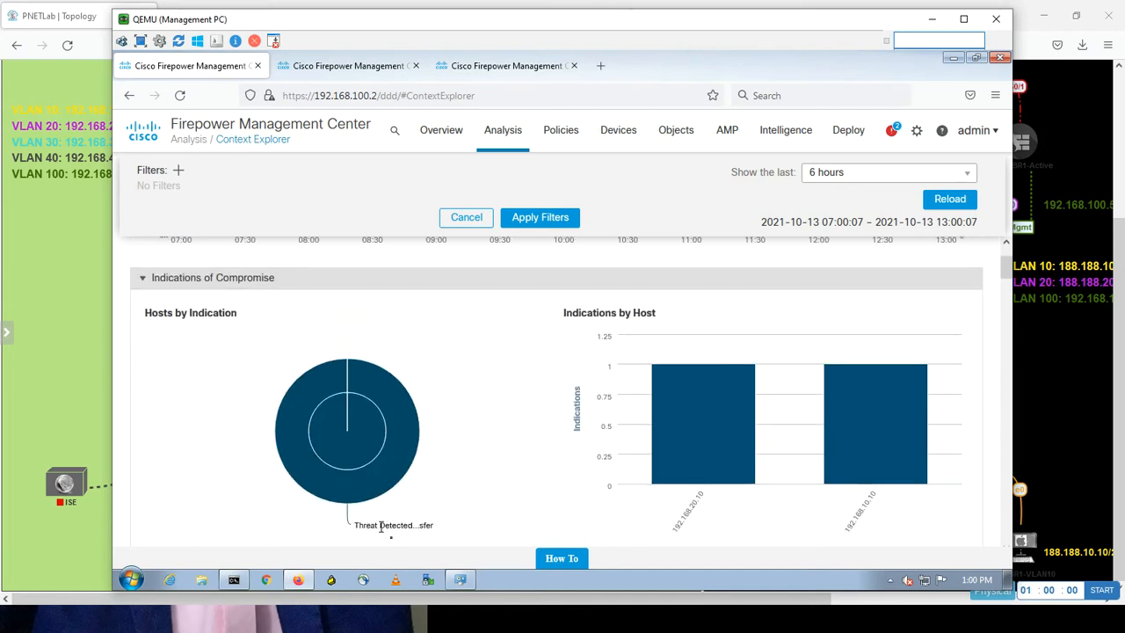
{"action": "mouse_move", "coordinate": [361, 494]}
{"action": "mouse_move", "coordinate": [714, 484]}
{"action": "mouse_move", "coordinate": [1009, 276]}
{"action": "left_mouse_down"}
{"action": "mouse_move", "coordinate": [1004, 304]}
{"action": "mouse_move", "coordinate": [1002, 291]}
{"action": "left_mouse_up"}
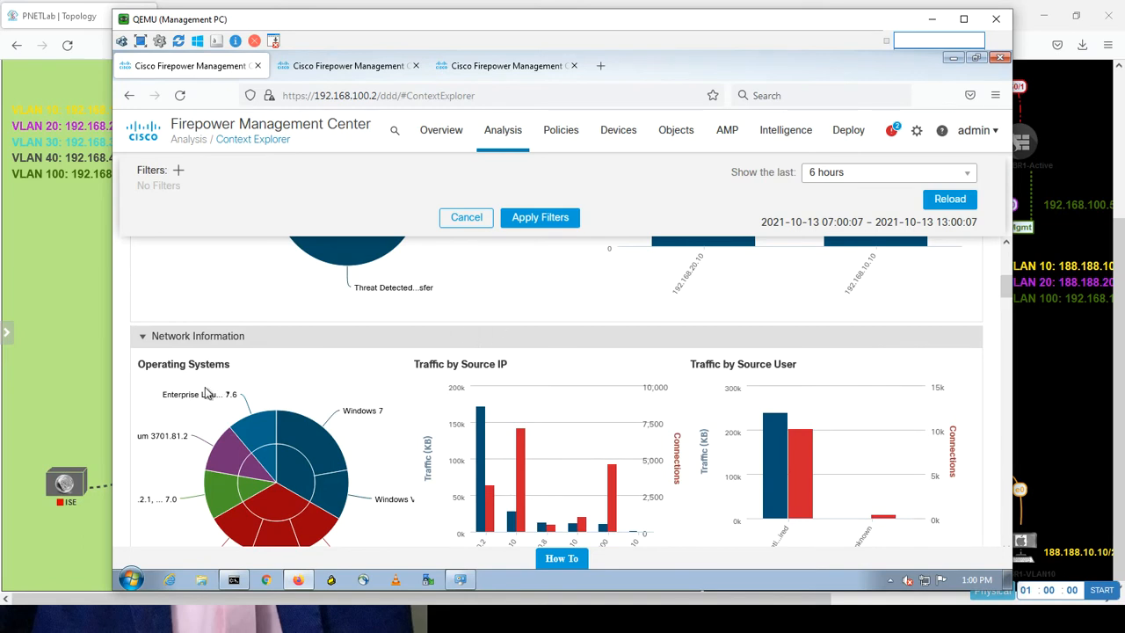
{"action": "mouse_move", "coordinate": [356, 417]}
{"action": "left_click_drag", "start_coordinate": [1007, 291], "coordinate": [1008, 294]}
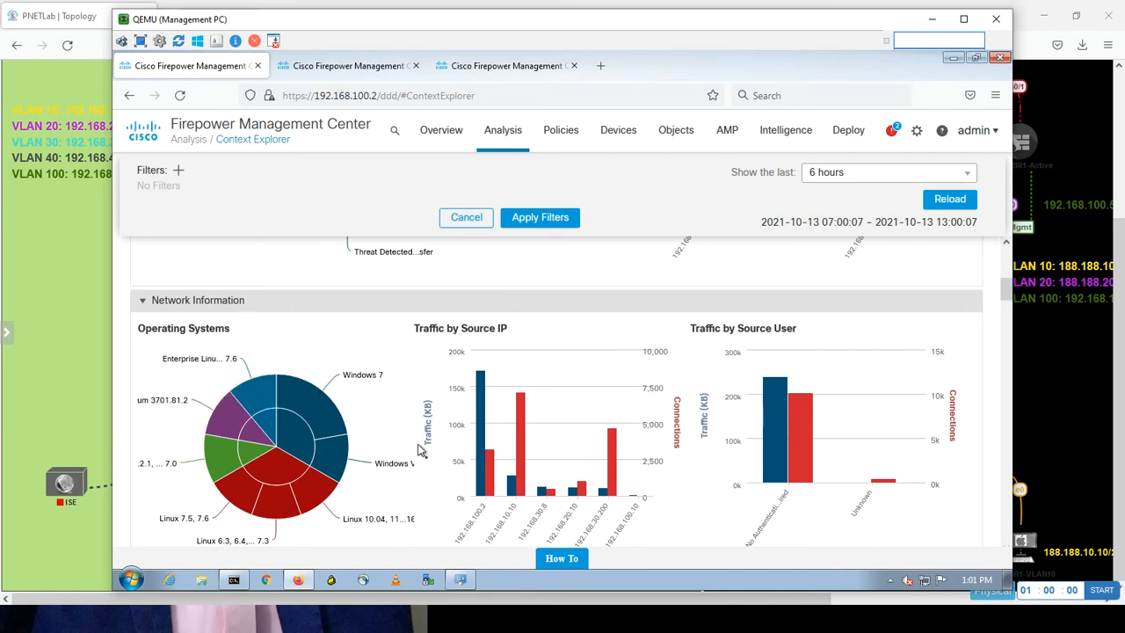
Drill into analysis of the Windows 7 slice in the Operating Systems pie chart.
{"action": "left_click", "coordinate": [318, 405]}
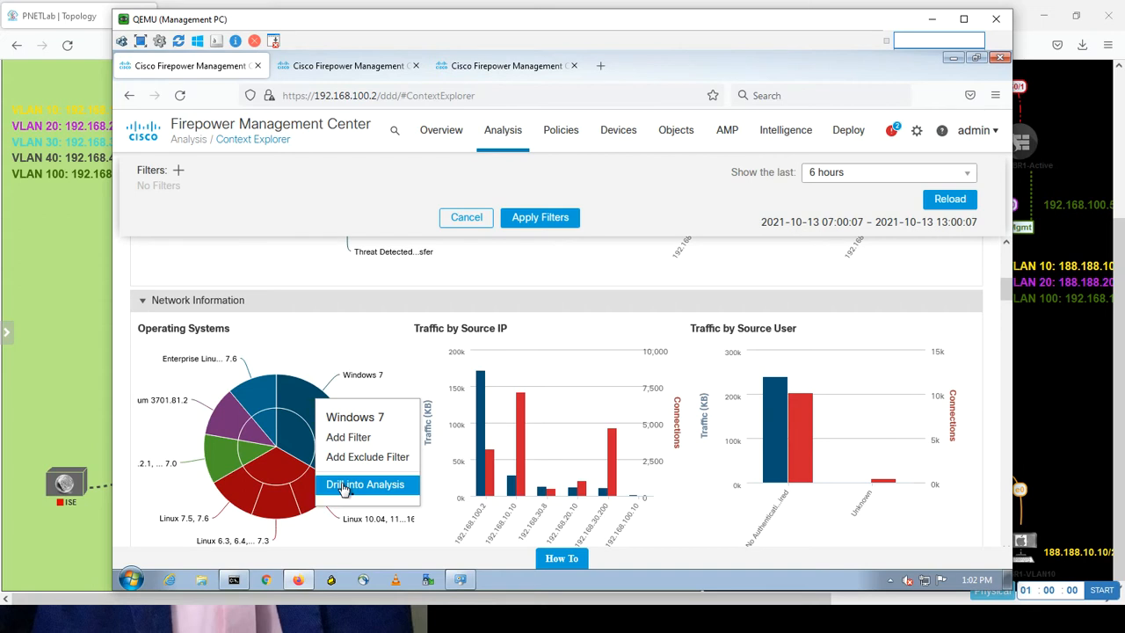
{"action": "left_click", "coordinate": [343, 487]}
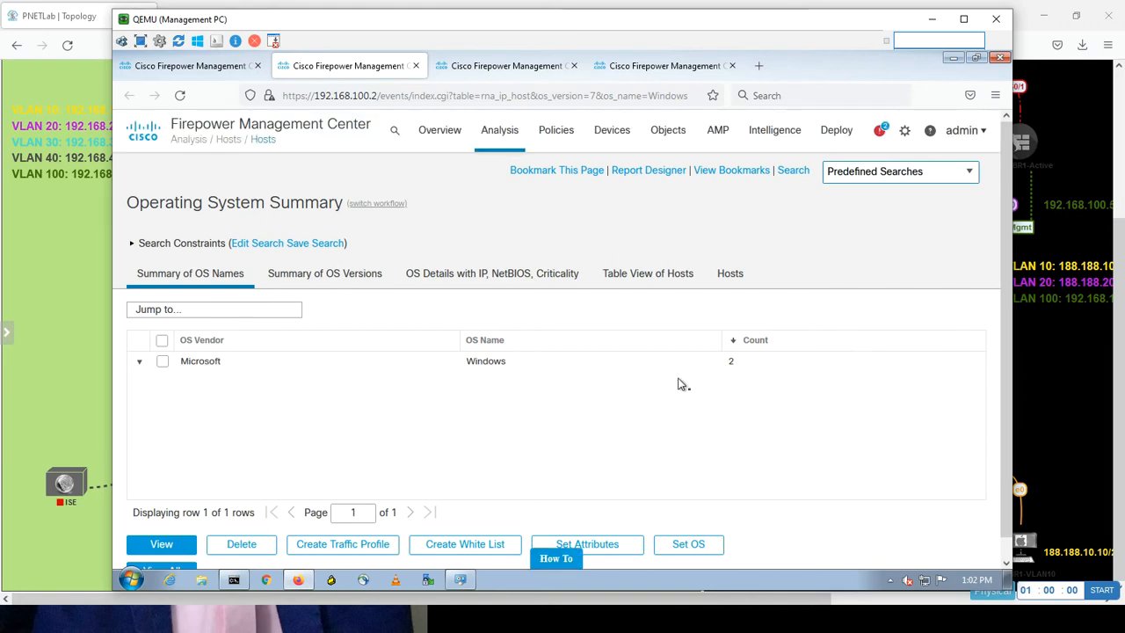
Go through Summary of OS Versions to the 192.168.20.10 host profile and scroll its details.
{"action": "left_click", "coordinate": [205, 367]}
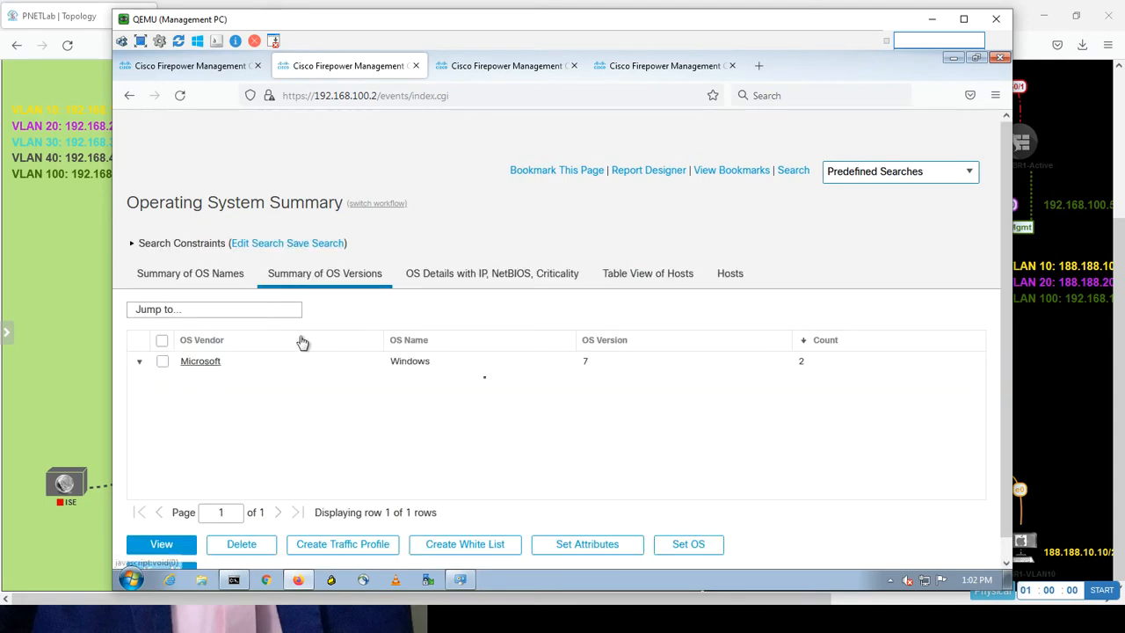
{"action": "left_click", "coordinate": [729, 275]}
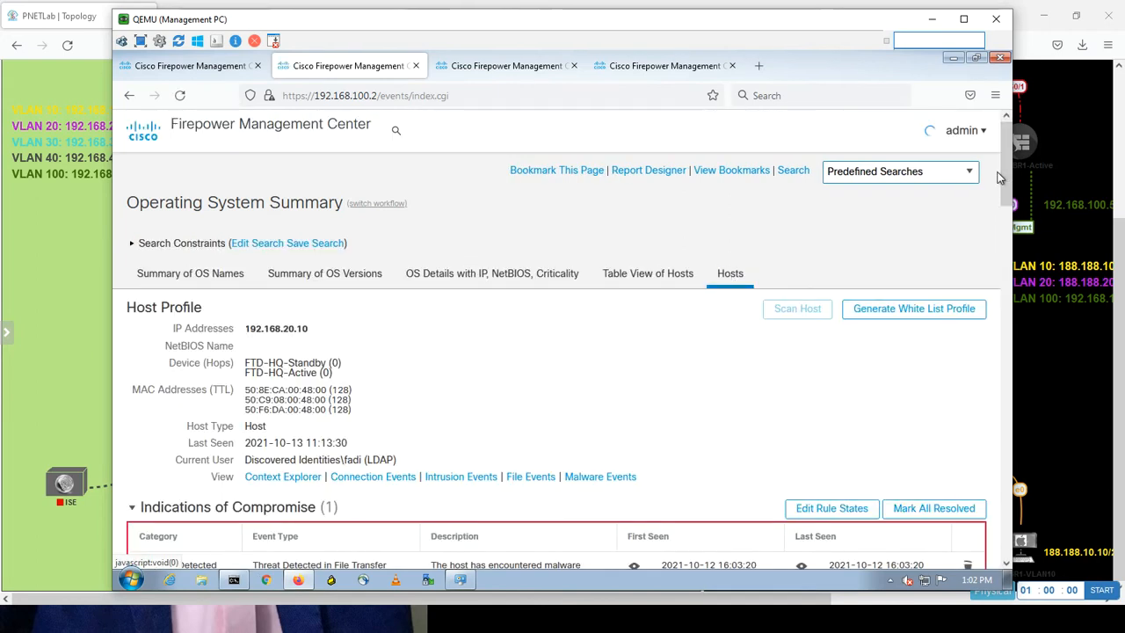
{"action": "left_click_drag", "start_coordinate": [1007, 178], "coordinate": [1000, 208]}
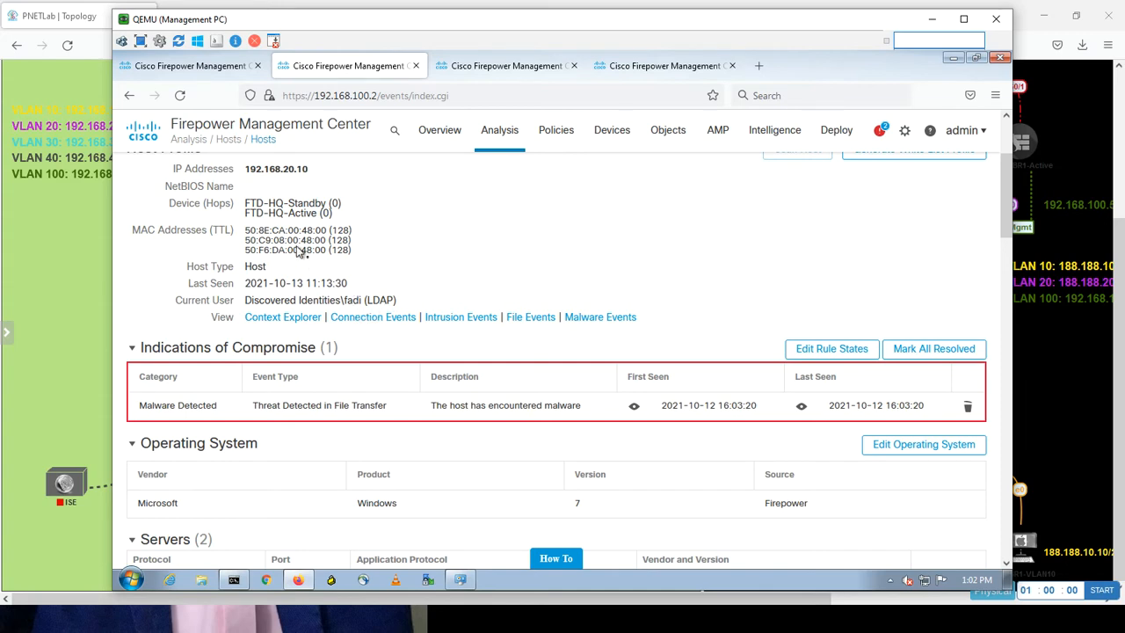
Open the PC-VLAN-20 console in the VNC viewer, check its Start menu, then close it.
{"action": "left_click", "coordinate": [82, 390]}
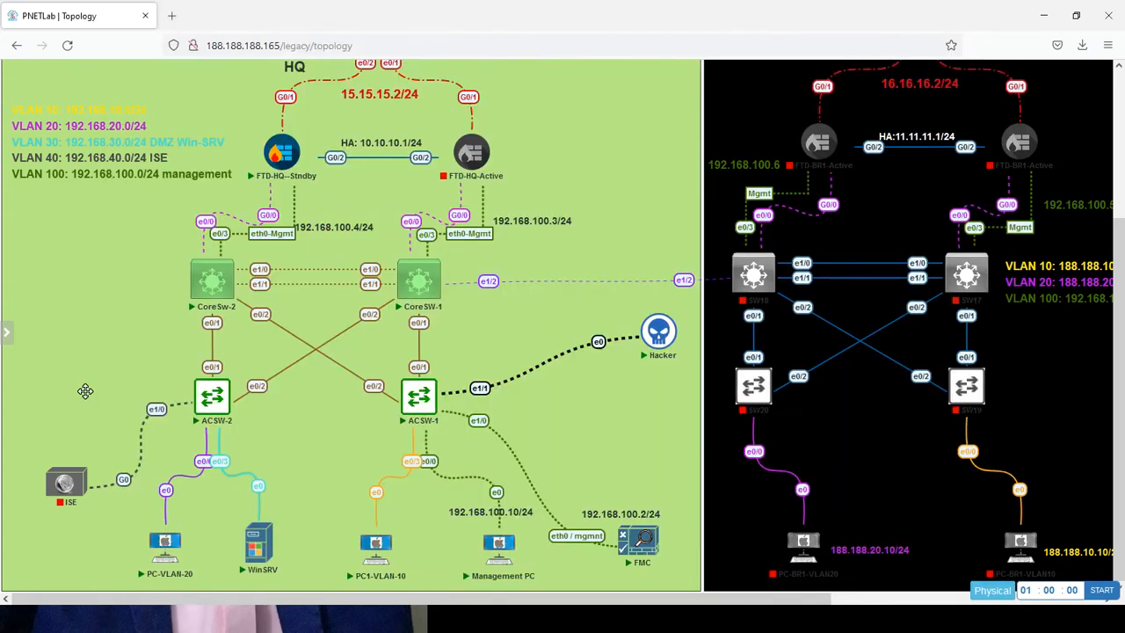
{"action": "left_click", "coordinate": [169, 552]}
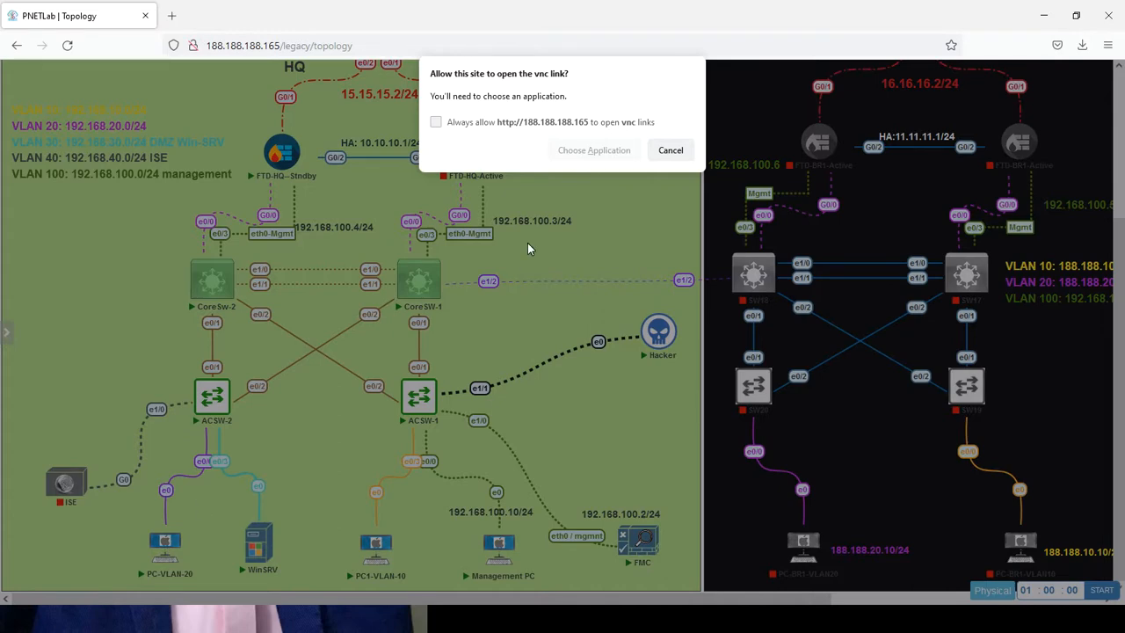
{"action": "left_click", "coordinate": [576, 150]}
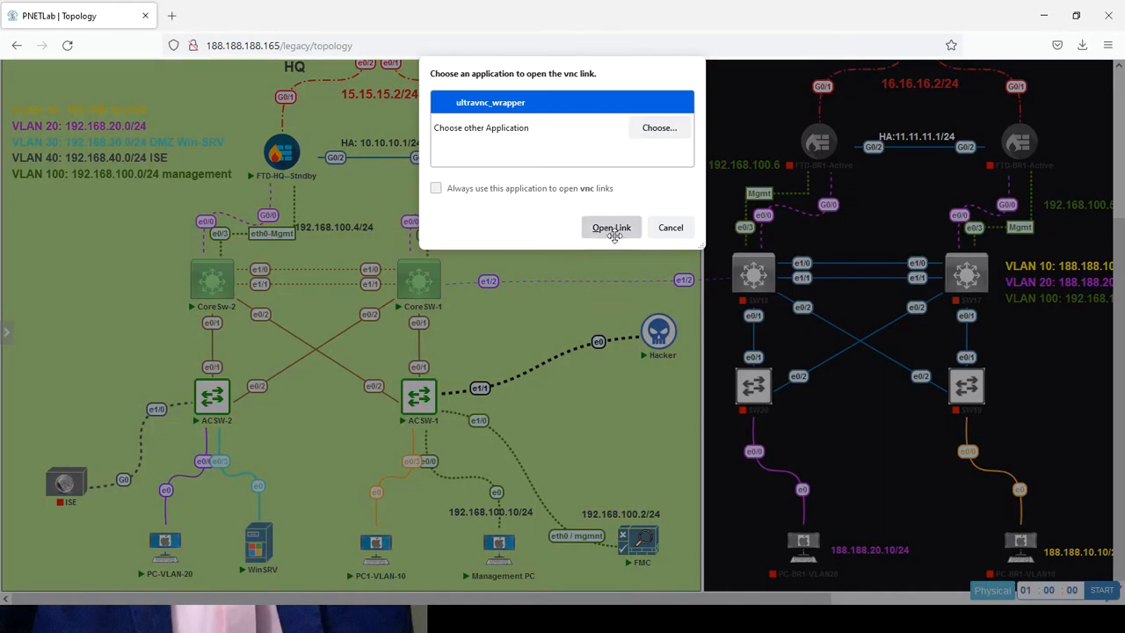
{"action": "left_click", "coordinate": [611, 227]}
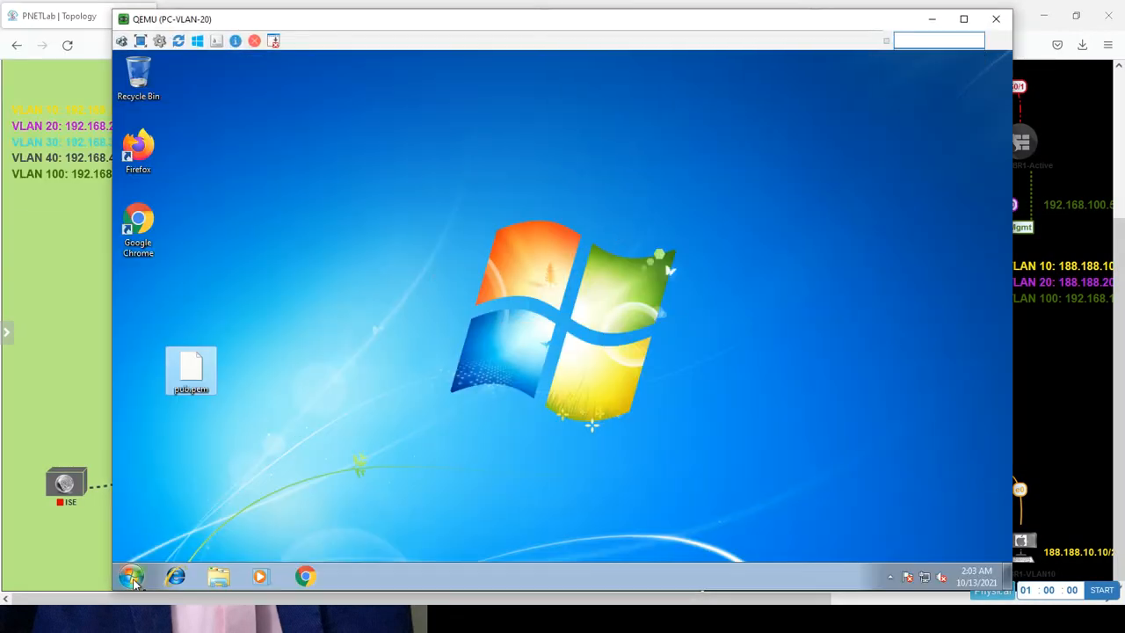
{"action": "left_click", "coordinate": [133, 580]}
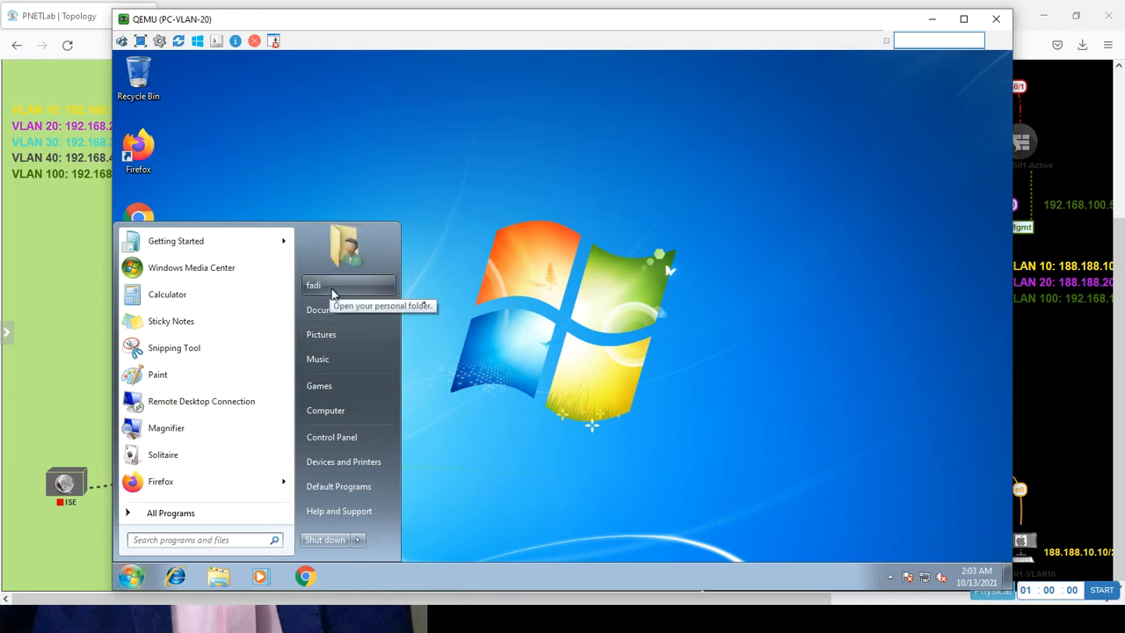
{"action": "left_click", "coordinate": [996, 19]}
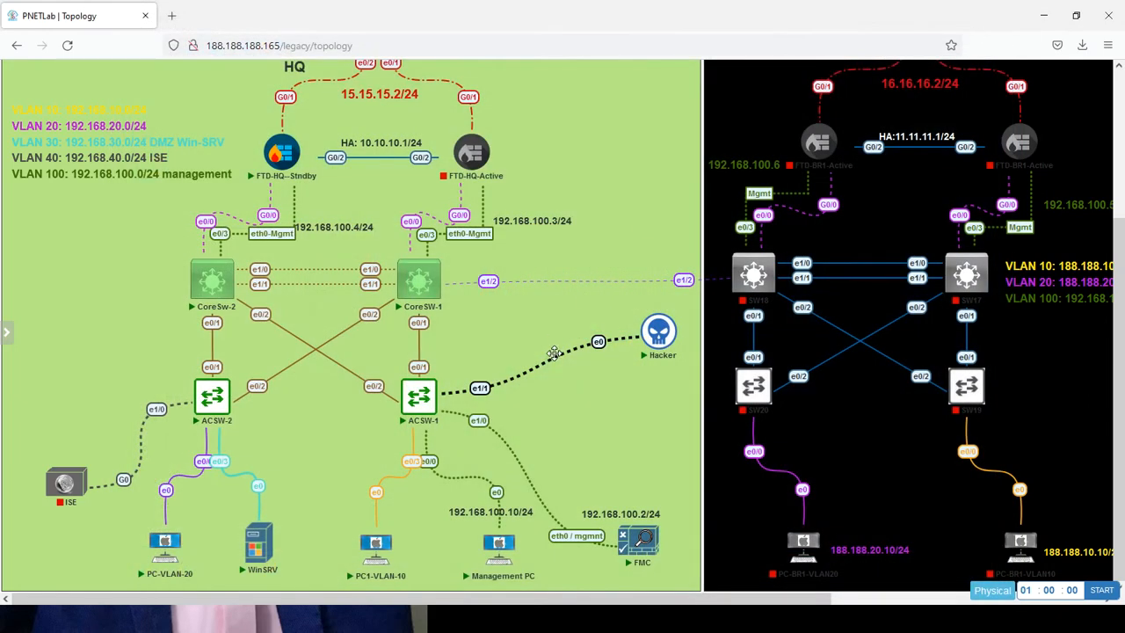
Scroll to Most Recent Malware Detections and open the malware event for the first EICAR row.
{"action": "key", "text": "alt+Tab"}
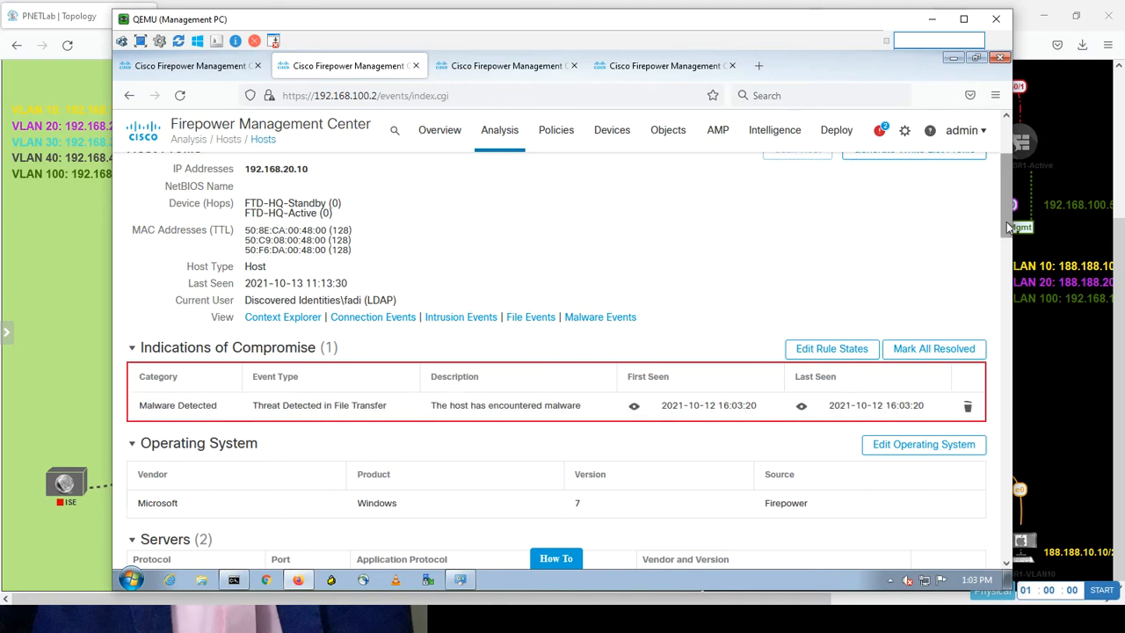
{"action": "left_click_drag", "start_coordinate": [1008, 227], "coordinate": [991, 410]}
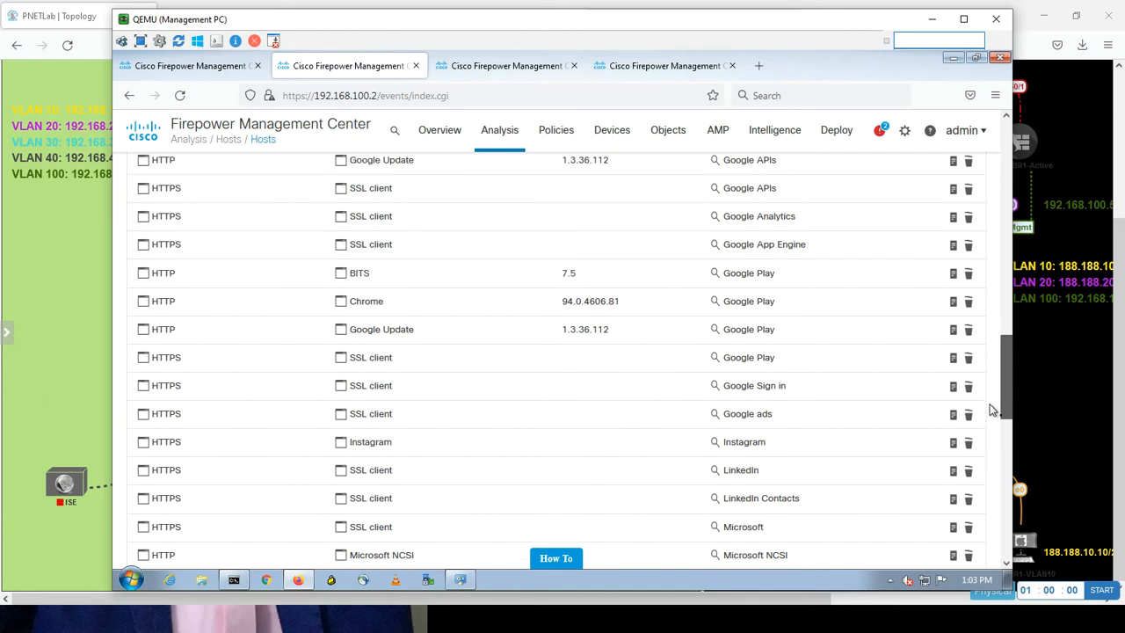
{"action": "left_click_drag", "start_coordinate": [992, 410], "coordinate": [988, 519]}
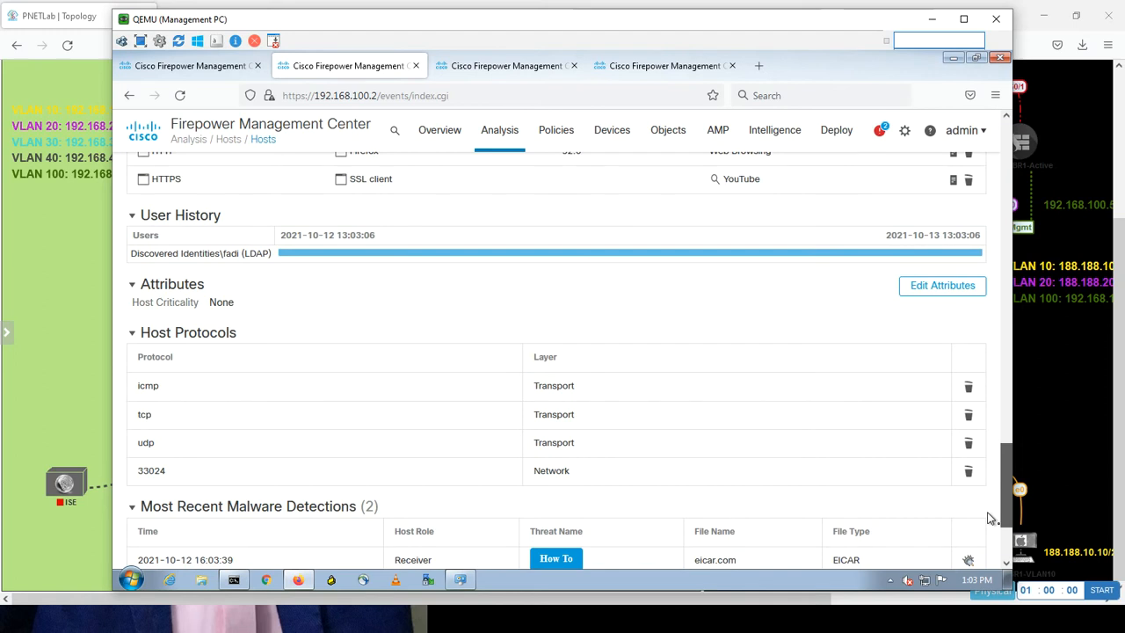
{"action": "left_click_drag", "start_coordinate": [988, 518], "coordinate": [988, 564]}
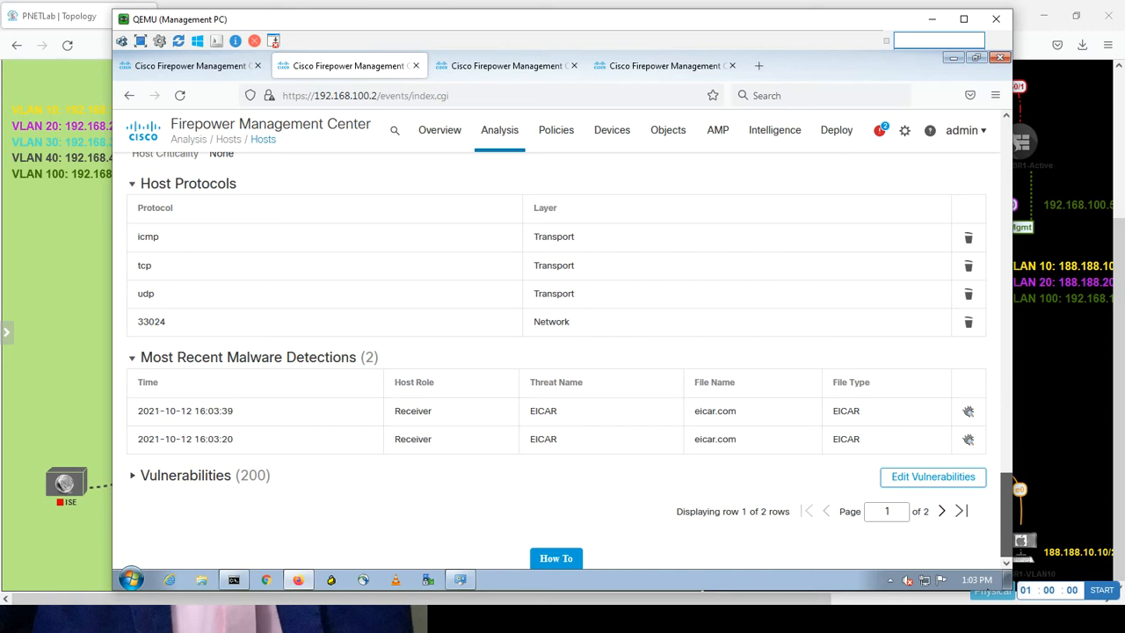
{"action": "left_click_drag", "start_coordinate": [1006, 515], "coordinate": [636, 613]}
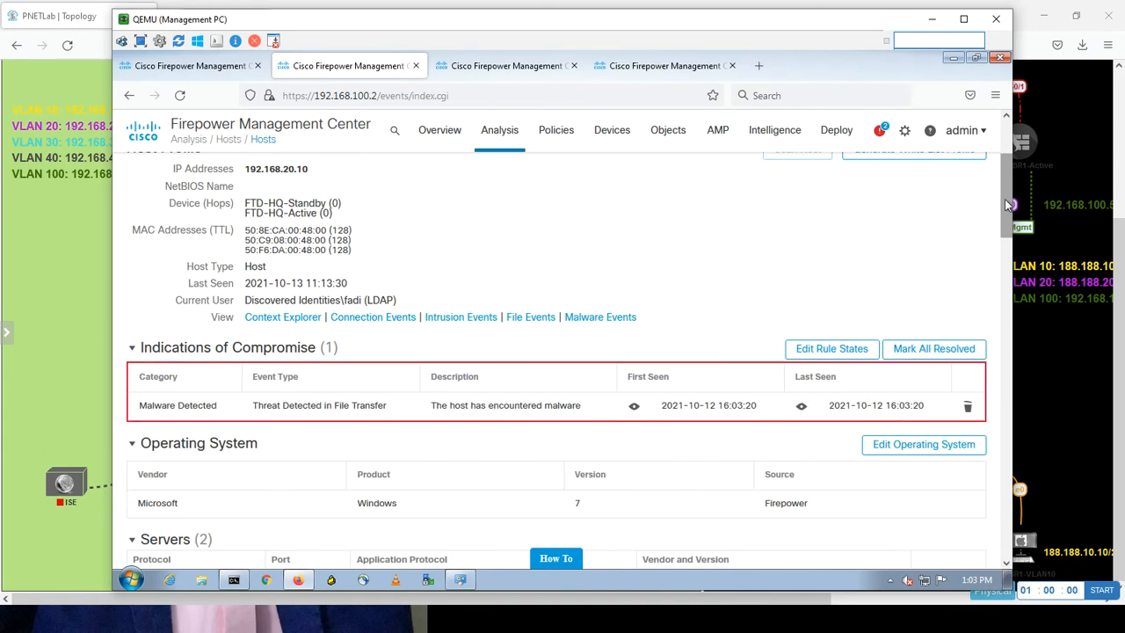
{"action": "left_click_drag", "start_coordinate": [1009, 211], "coordinate": [999, 523]}
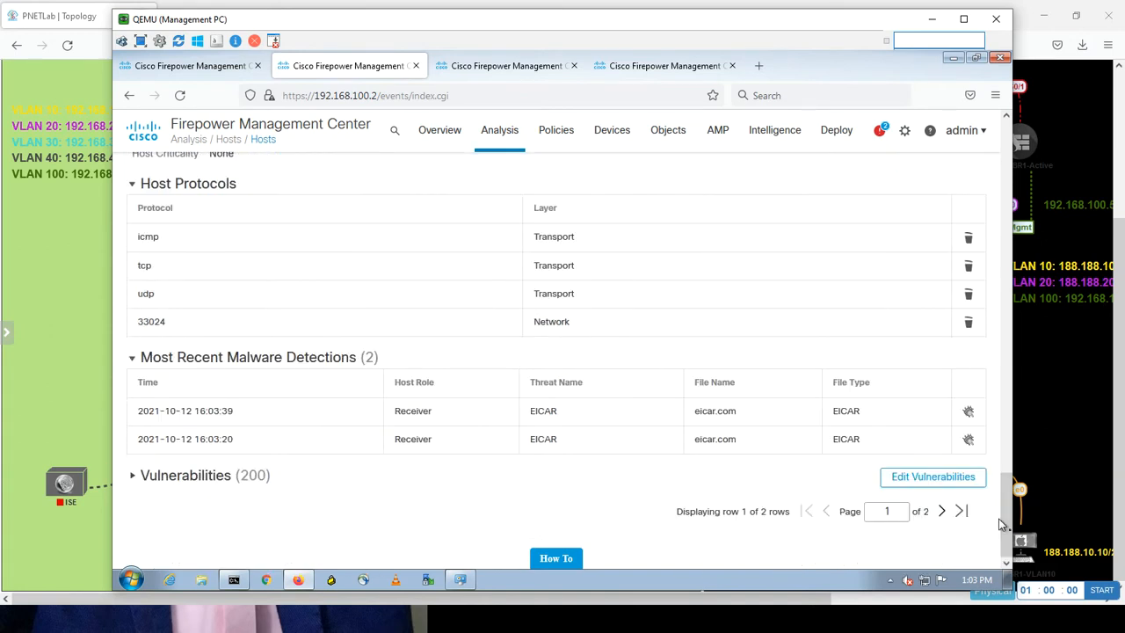
{"action": "double_click", "coordinate": [543, 410]}
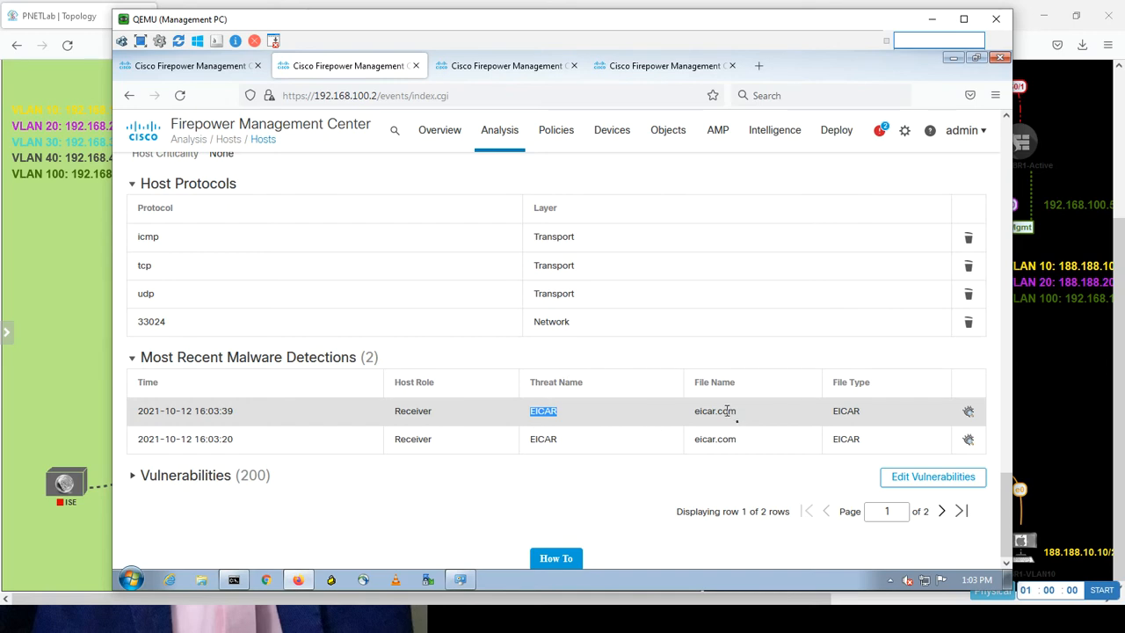
{"action": "left_click", "coordinate": [971, 413]}
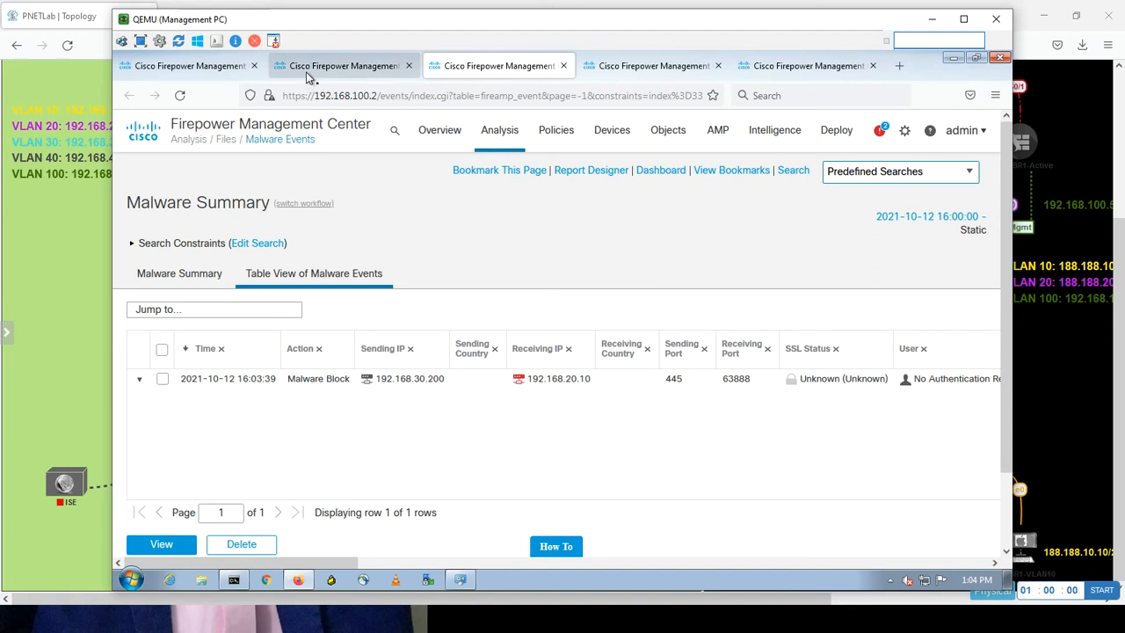
Return to the Context Explorer tab after reviewing the blocked EICAR malware event.
{"action": "left_click", "coordinate": [221, 71]}
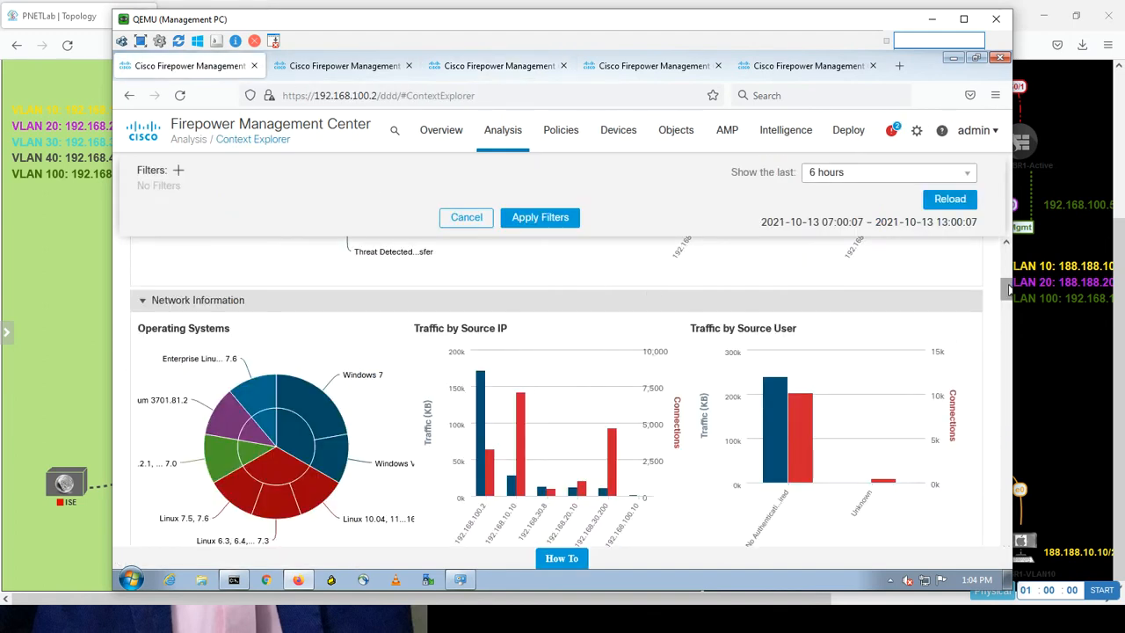
{"action": "left_click_drag", "start_coordinate": [1007, 290], "coordinate": [1008, 295]}
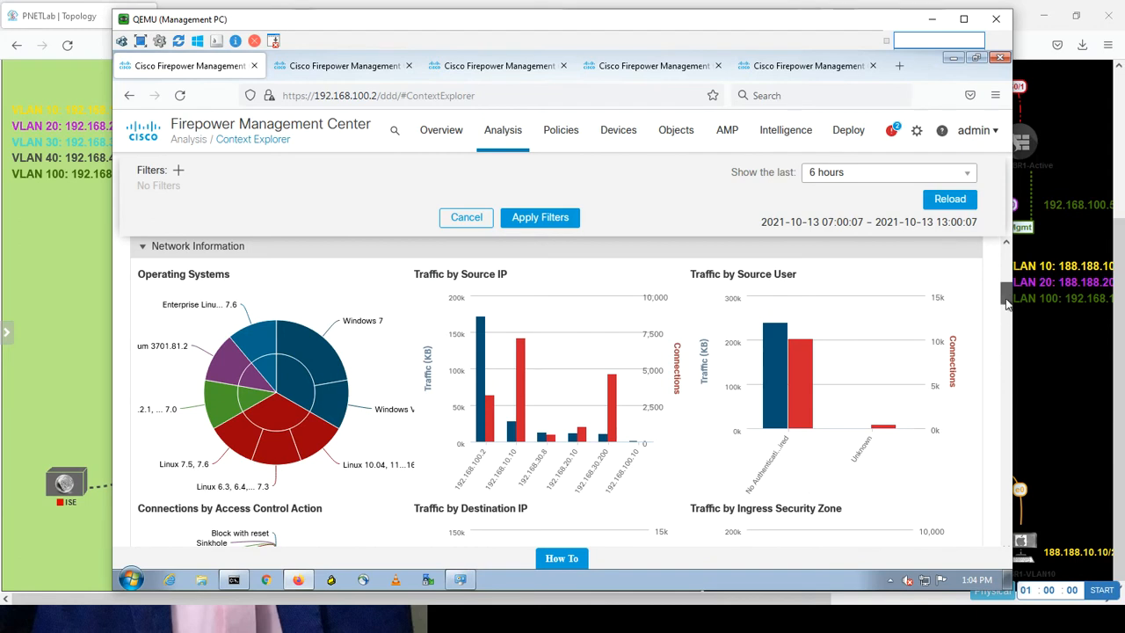
{"action": "left_click_drag", "start_coordinate": [1007, 293], "coordinate": [1008, 307]}
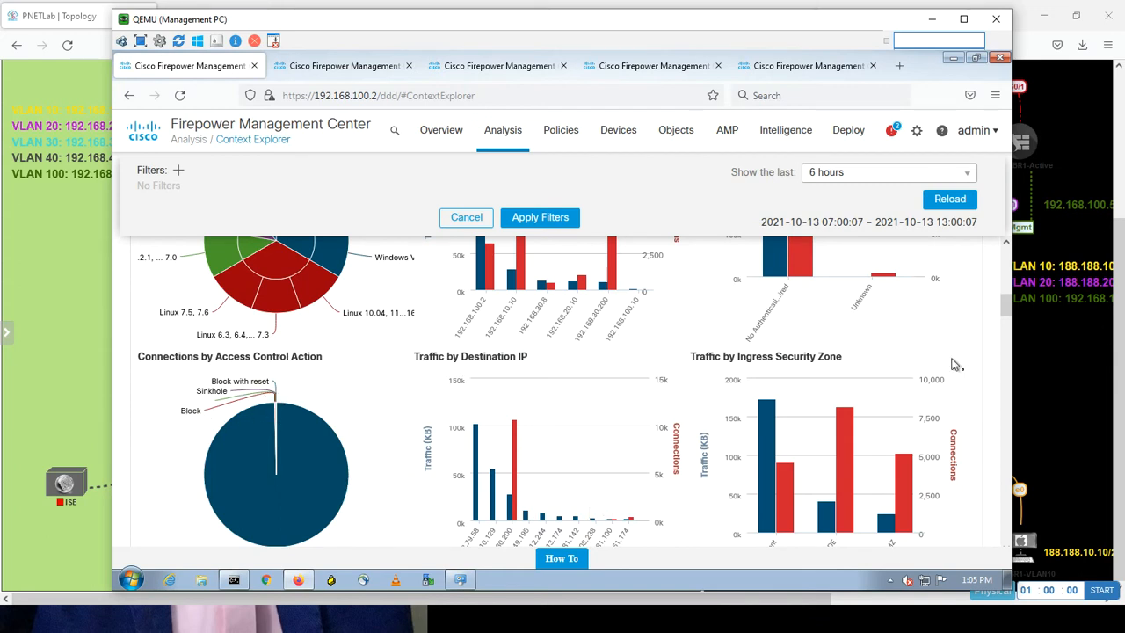
{"action": "left_click_drag", "start_coordinate": [1007, 309], "coordinate": [1006, 318]}
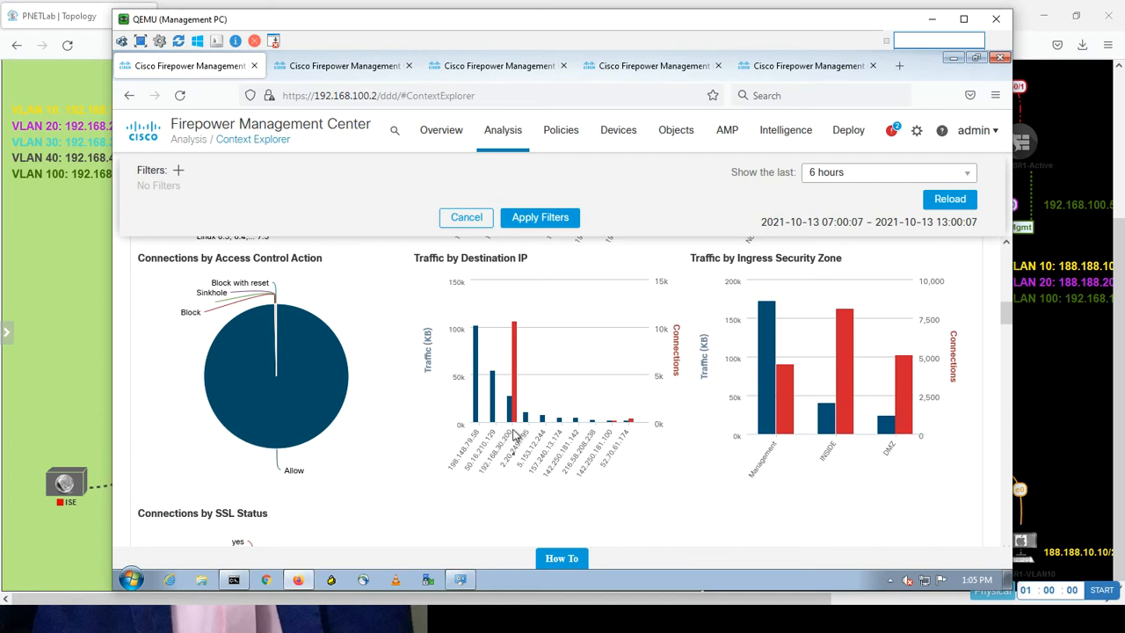
{"action": "mouse_move", "coordinate": [700, 455]}
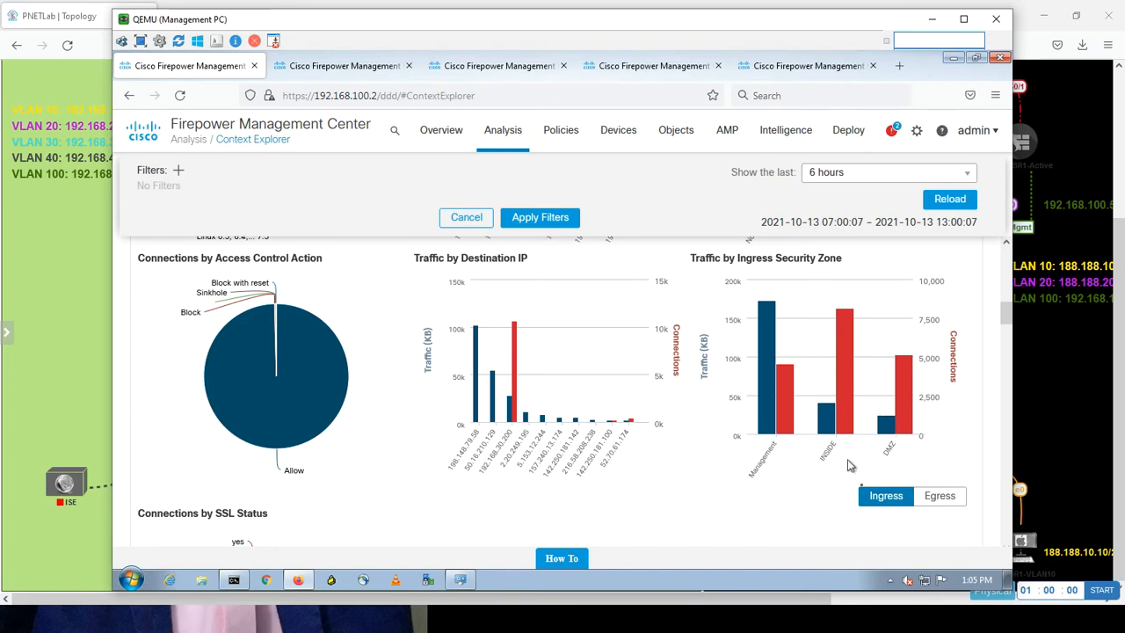
{"action": "left_click", "coordinate": [931, 498]}
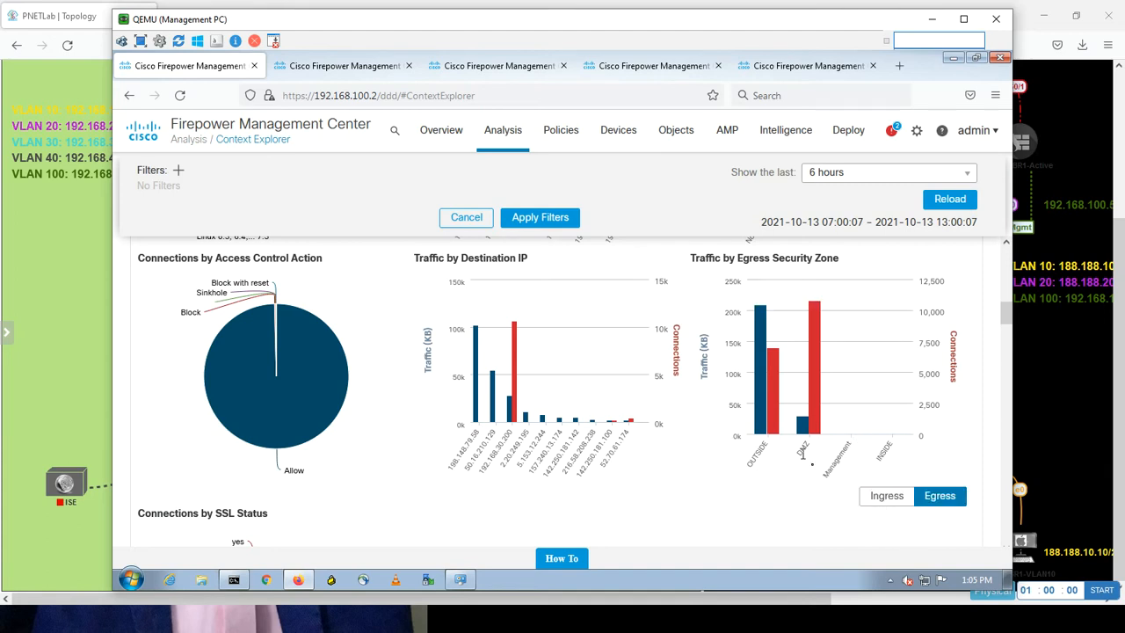
{"action": "mouse_move", "coordinate": [813, 400]}
{"action": "left_click", "coordinate": [879, 508]}
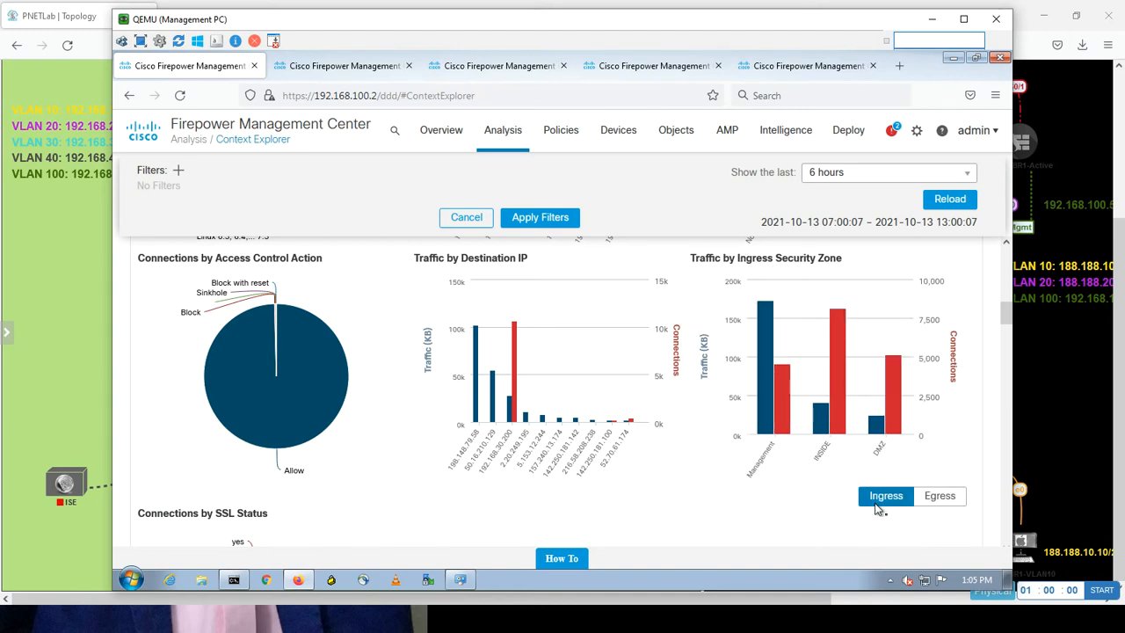
{"action": "left_click_drag", "start_coordinate": [1007, 322], "coordinate": [1006, 338]}
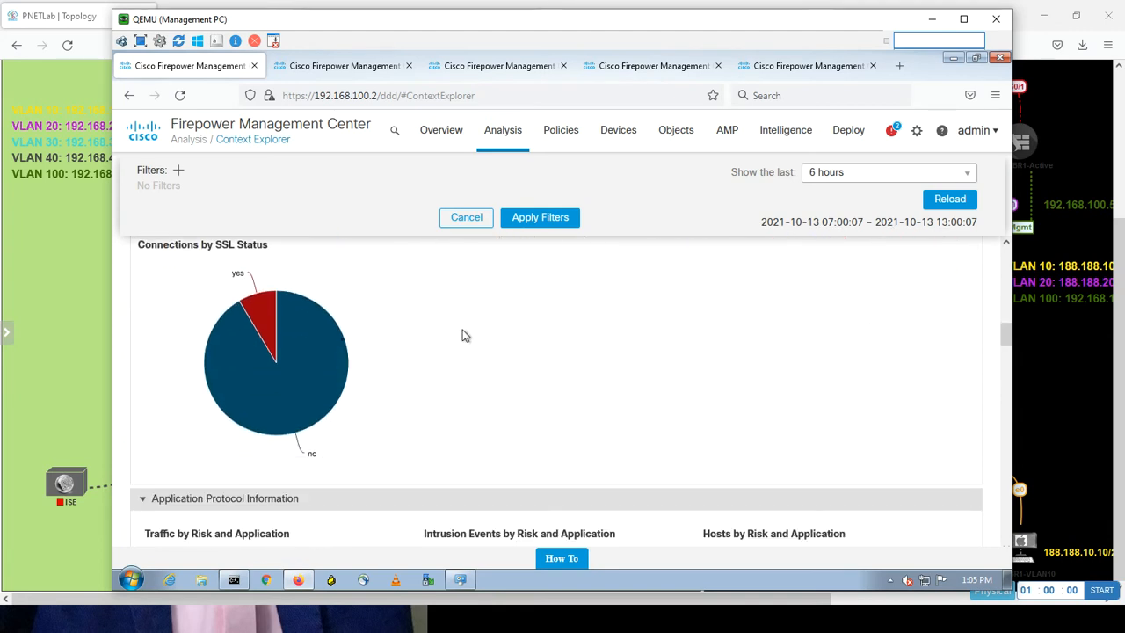
{"action": "mouse_move", "coordinate": [271, 320]}
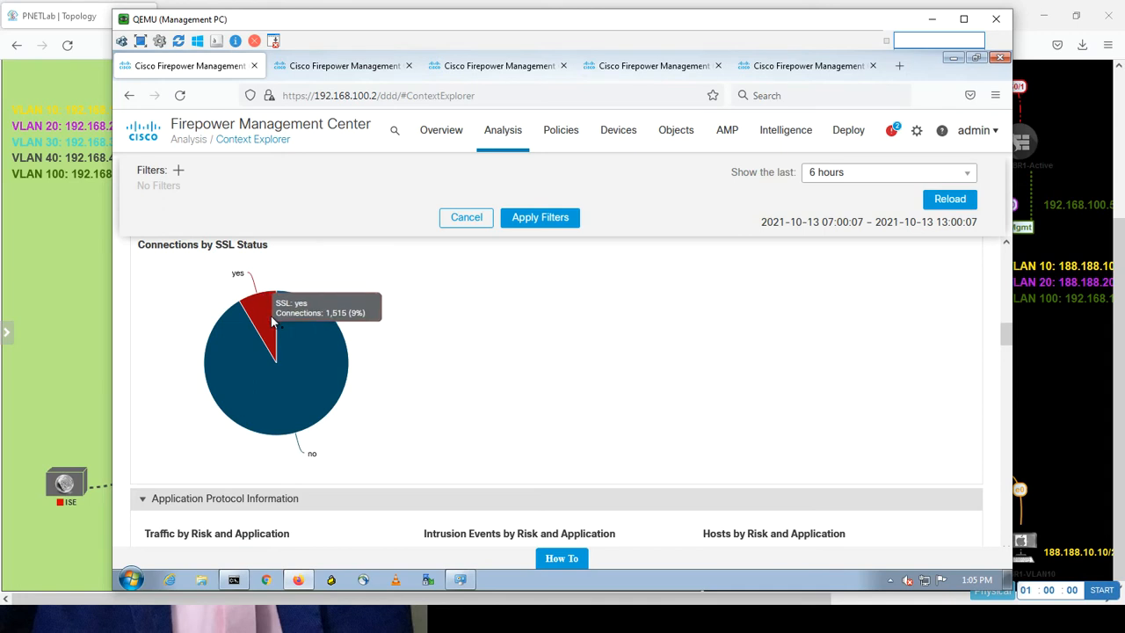
{"action": "mouse_move", "coordinate": [325, 400]}
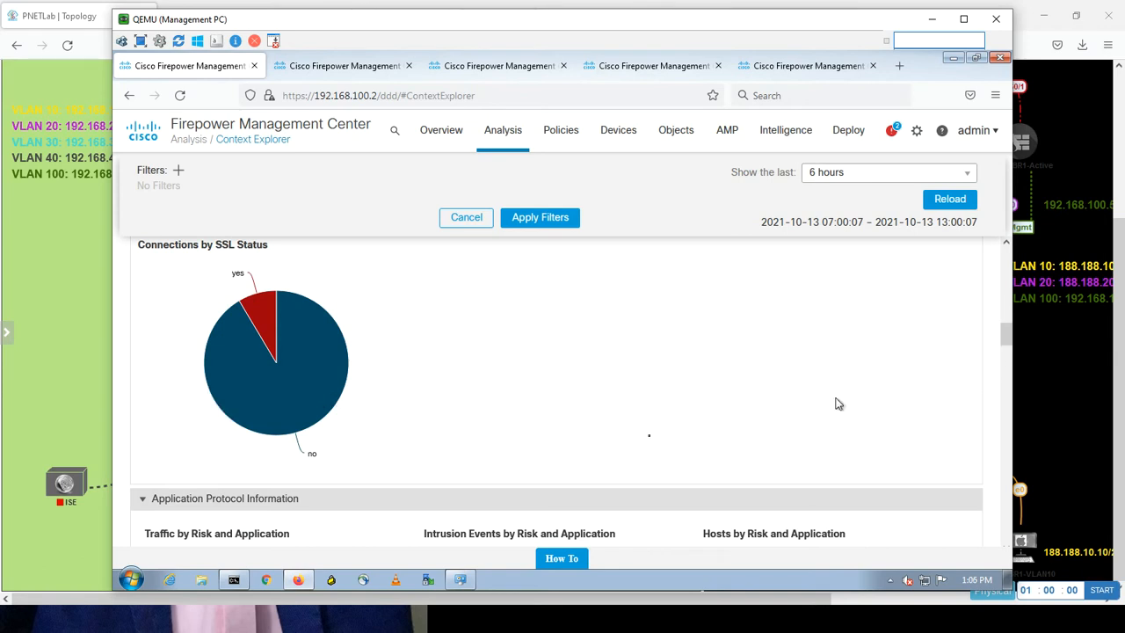
{"action": "left_click", "coordinate": [270, 327]}
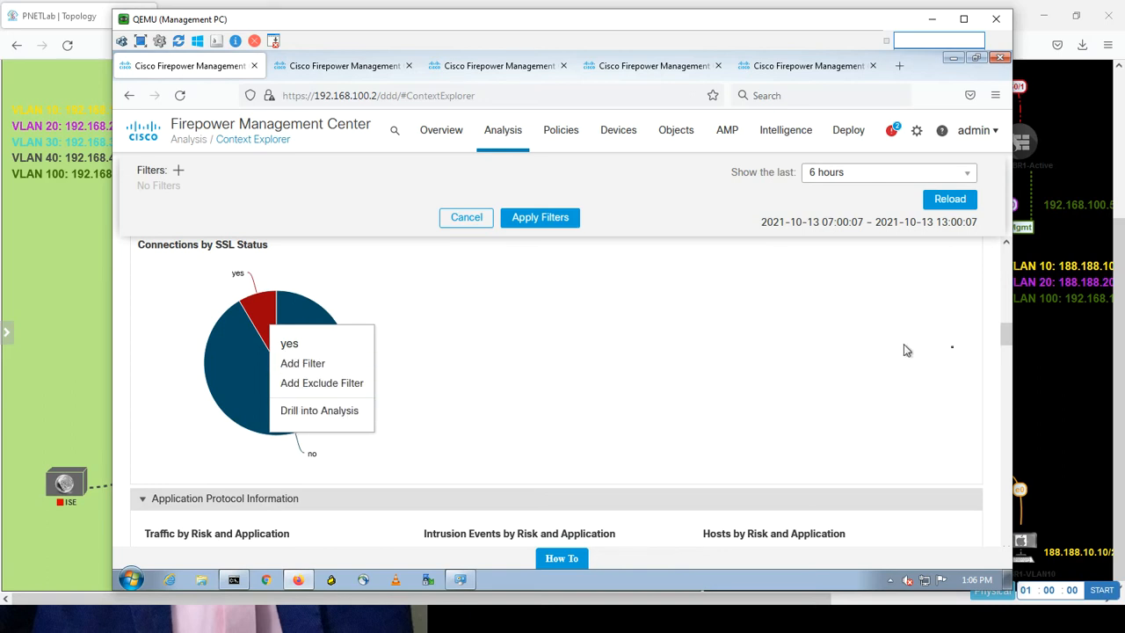
{"action": "left_click_drag", "start_coordinate": [1004, 338], "coordinate": [1004, 356]}
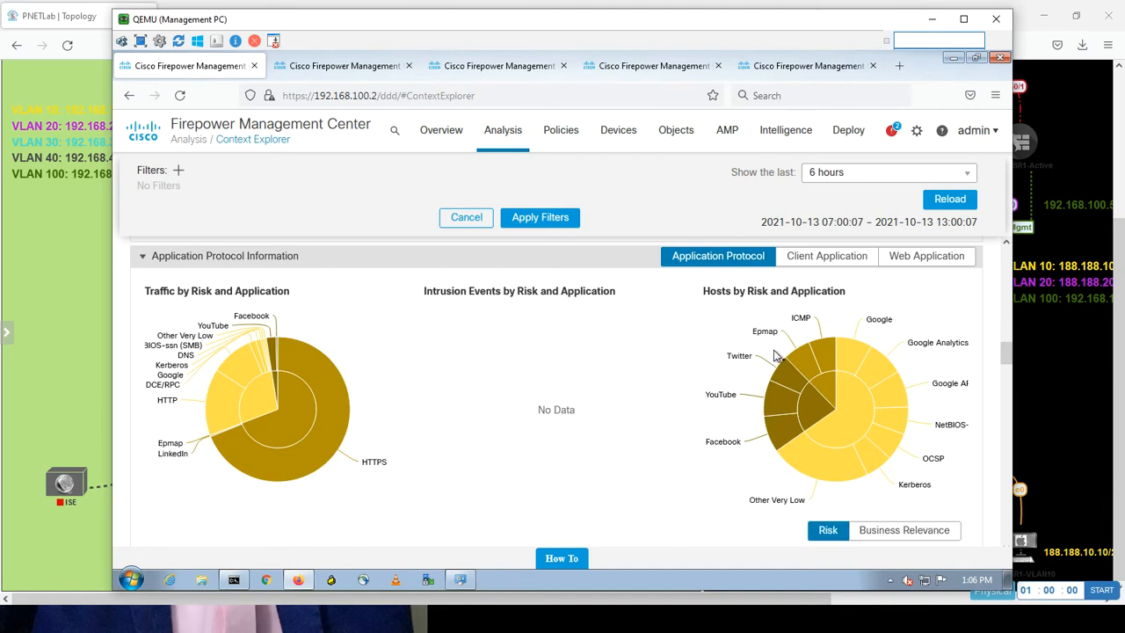
Check the Hosts by Risk and Application chart, then start adding a Context Explorer filter.
{"action": "mouse_move", "coordinate": [797, 384]}
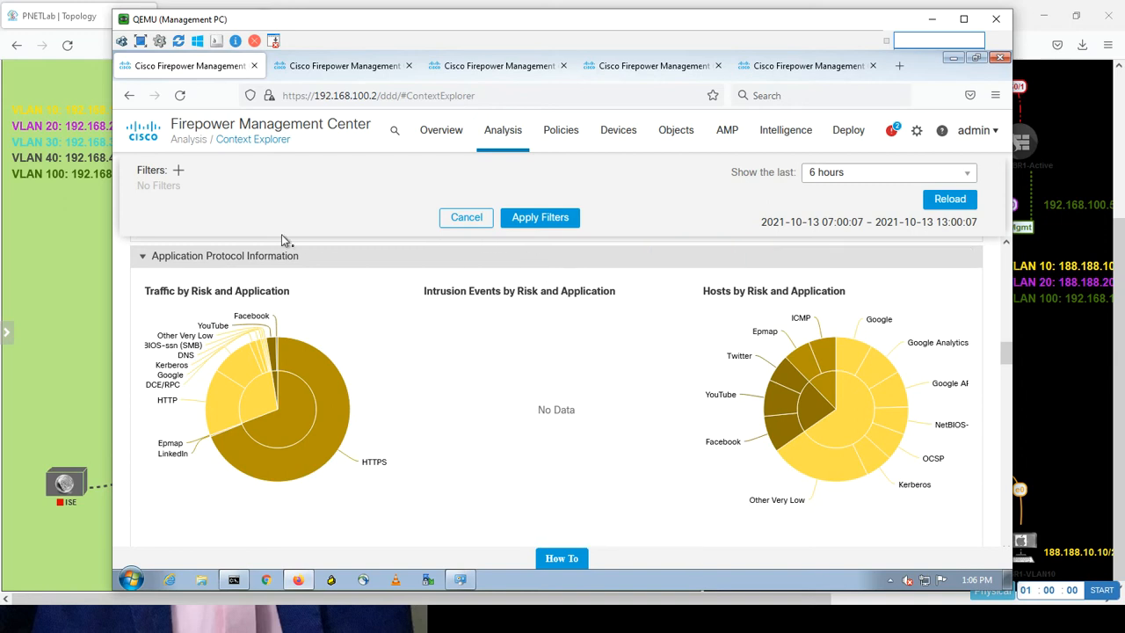
{"action": "left_click", "coordinate": [179, 172]}
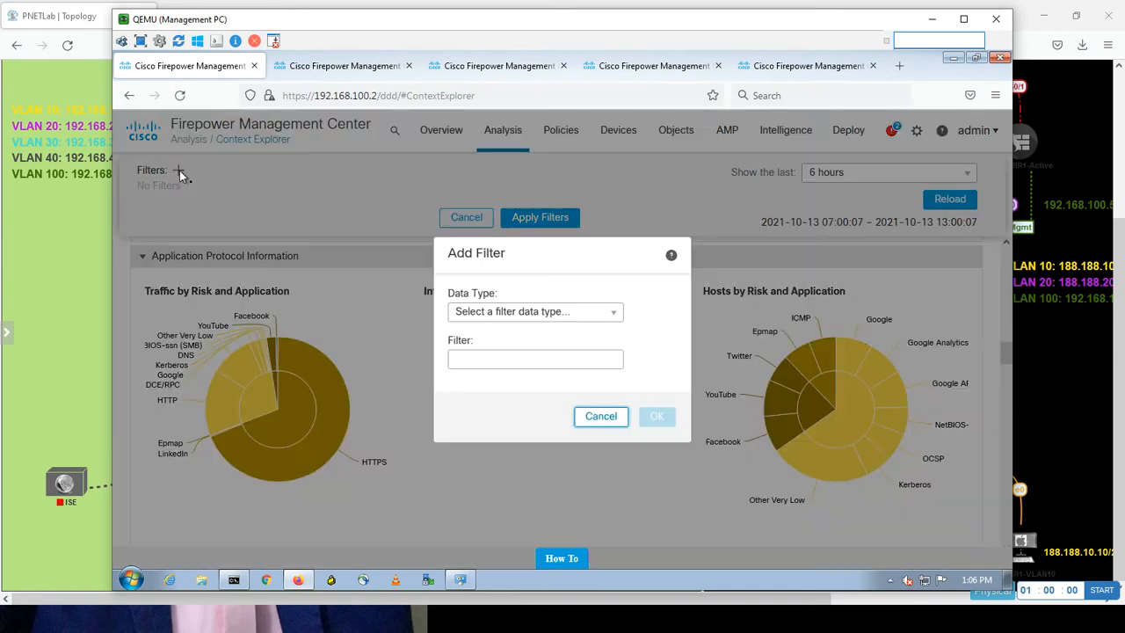
Add an Application Risk filter with the values high and very high.
{"action": "left_click", "coordinate": [540, 316]}
{"action": "left_click", "coordinate": [540, 316]}
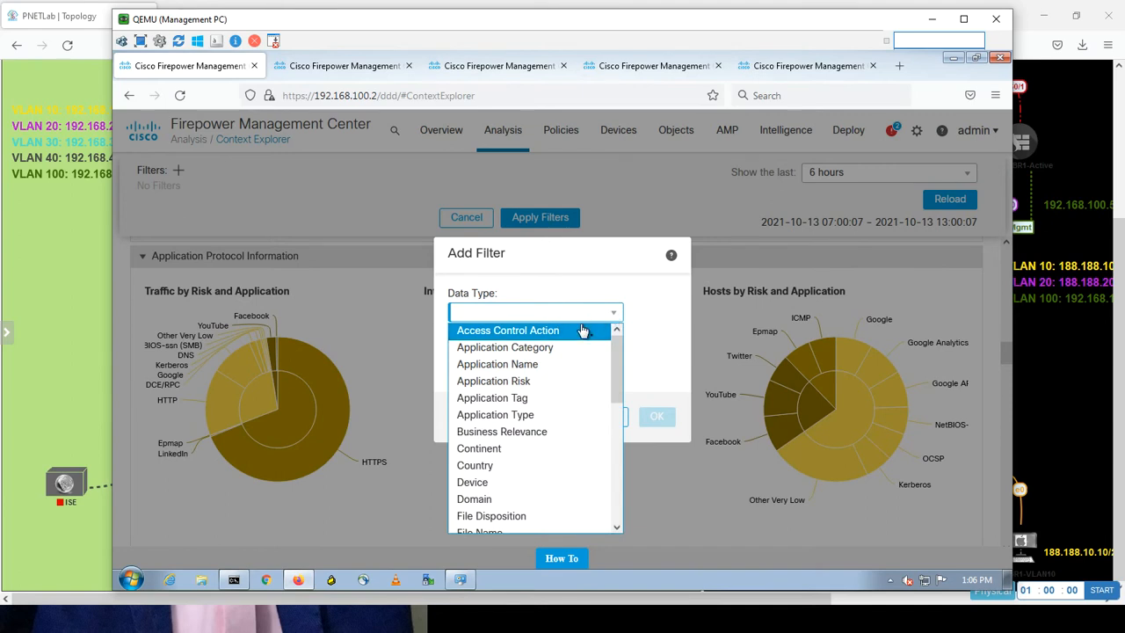
{"action": "left_click", "coordinate": [549, 387]}
{"action": "left_click", "coordinate": [508, 358]}
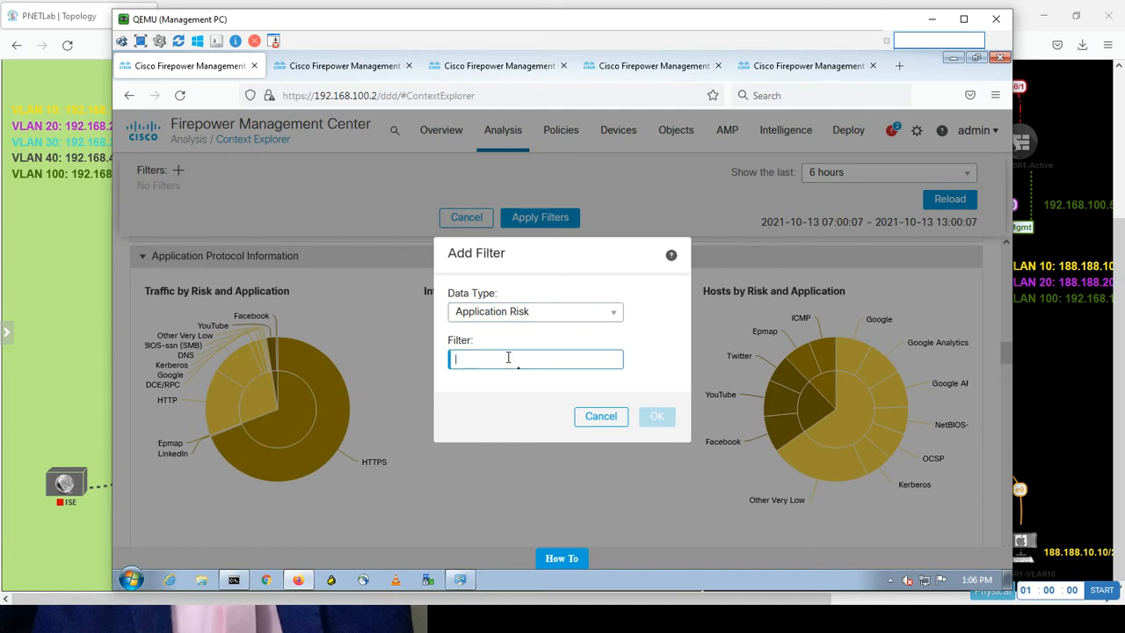
{"action": "type", "text": "hi"}
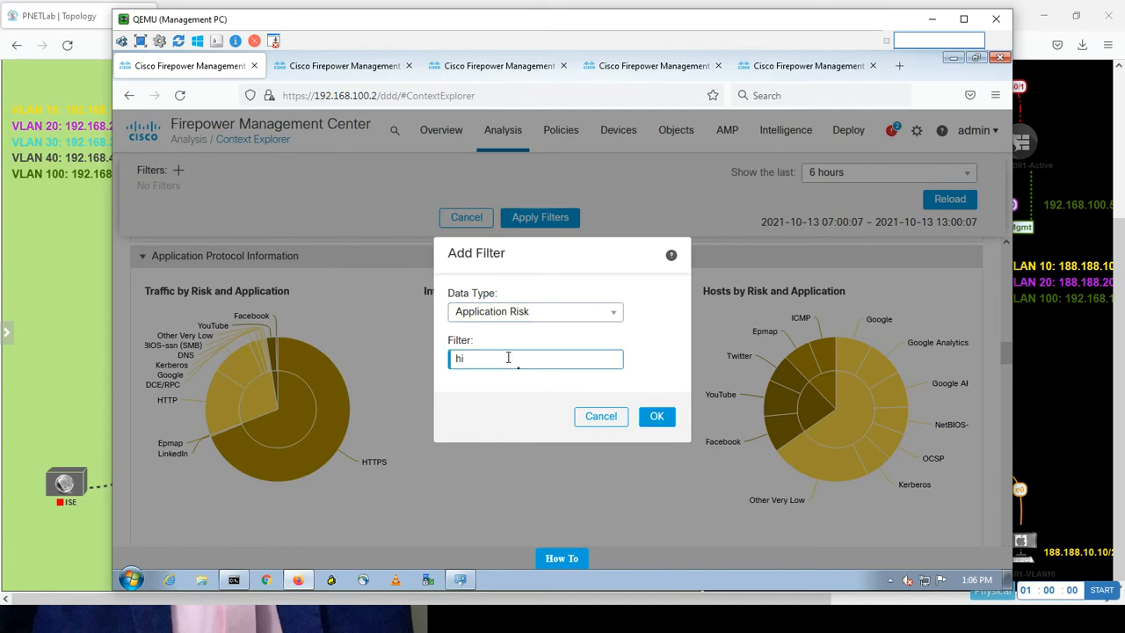
{"action": "type", "text": "gh, very high"}
{"action": "left_click", "coordinate": [654, 420]}
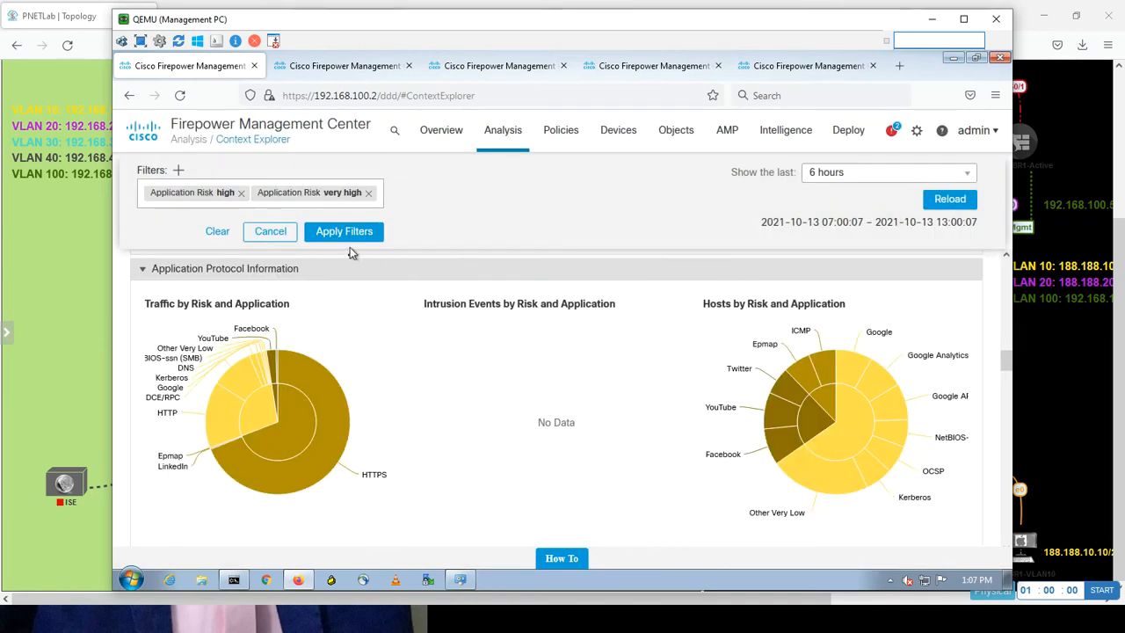
Add a Business Relevance filter for low and very low, then apply all four filters.
{"action": "left_click", "coordinate": [178, 171]}
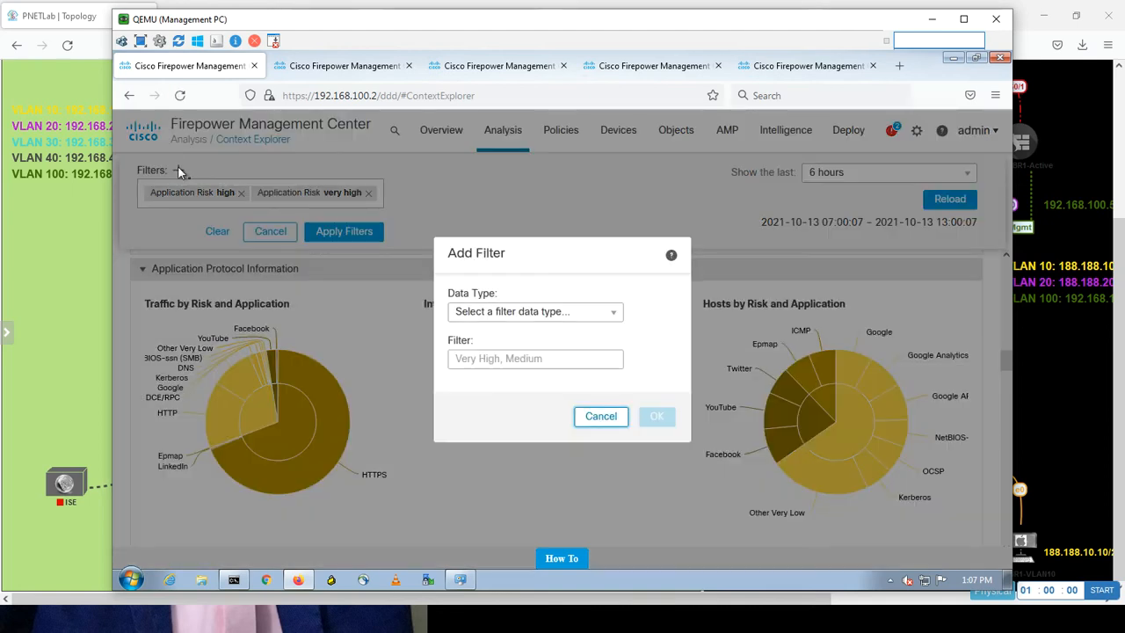
{"action": "left_click", "coordinate": [598, 318]}
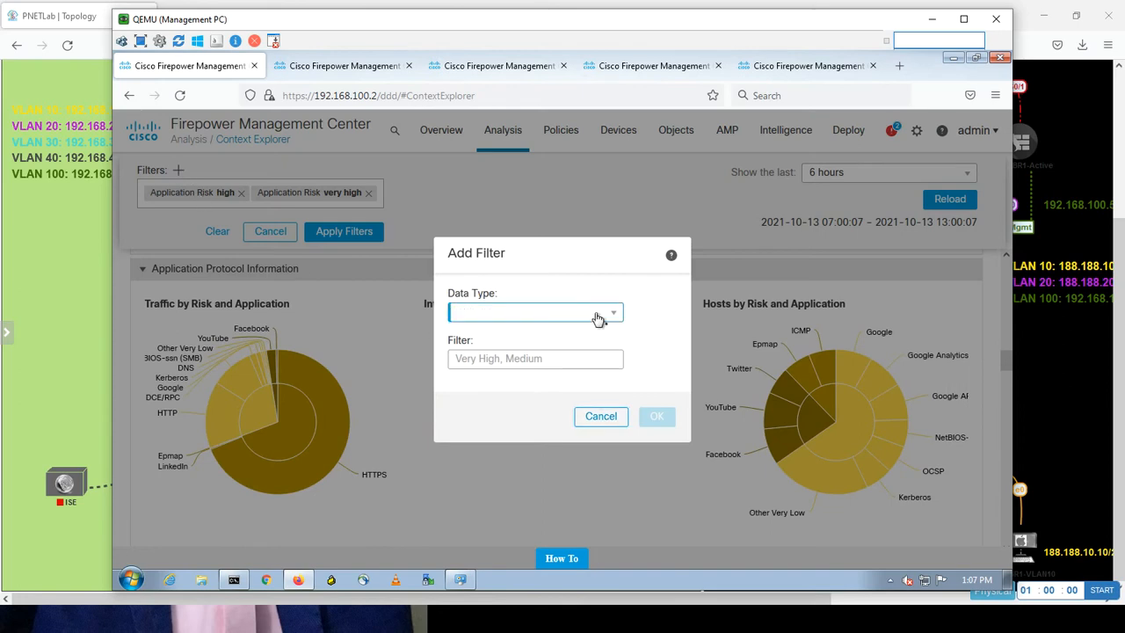
{"action": "left_click", "coordinate": [597, 319]}
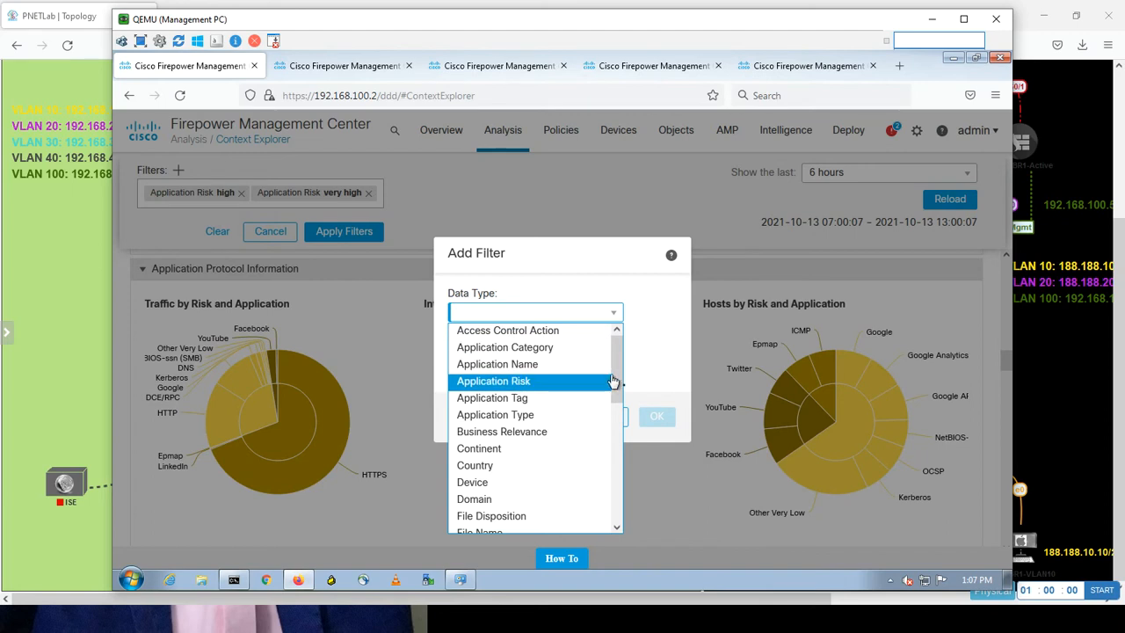
{"action": "scroll", "coordinate": [618, 371], "scroll_direction": "down", "scroll_amount": 1}
{"action": "left_click_drag", "start_coordinate": [614, 394], "coordinate": [611, 399]}
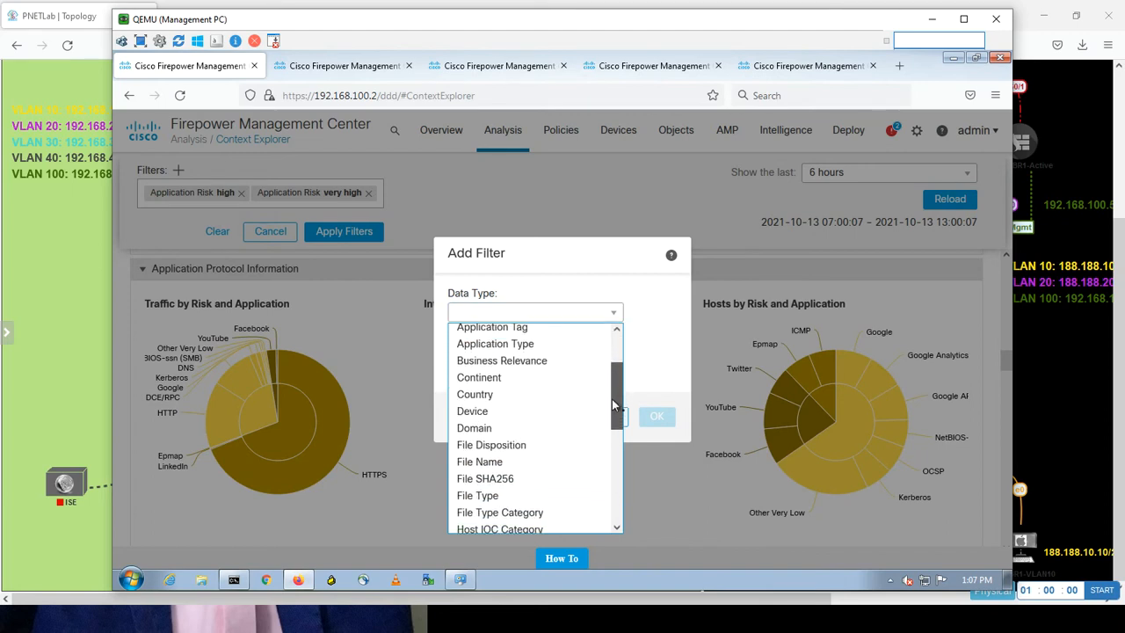
{"action": "left_click", "coordinate": [527, 359]}
{"action": "left_click", "coordinate": [489, 359]}
{"action": "type", "text": "low, ve"}
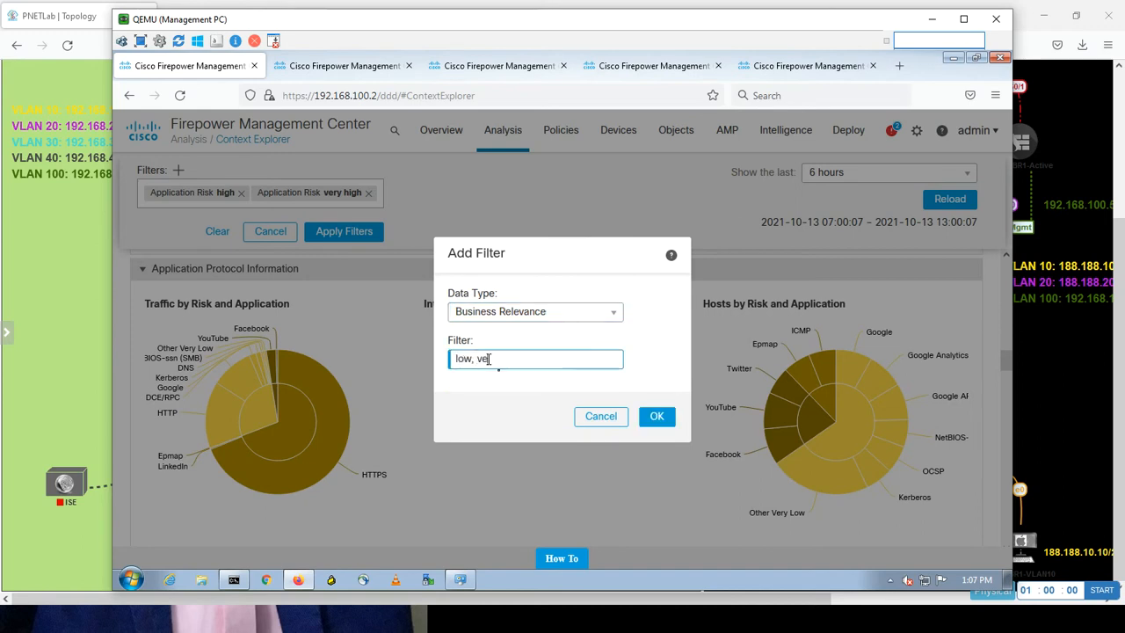
{"action": "type", "text": "ry low"}
{"action": "left_click", "coordinate": [655, 418]}
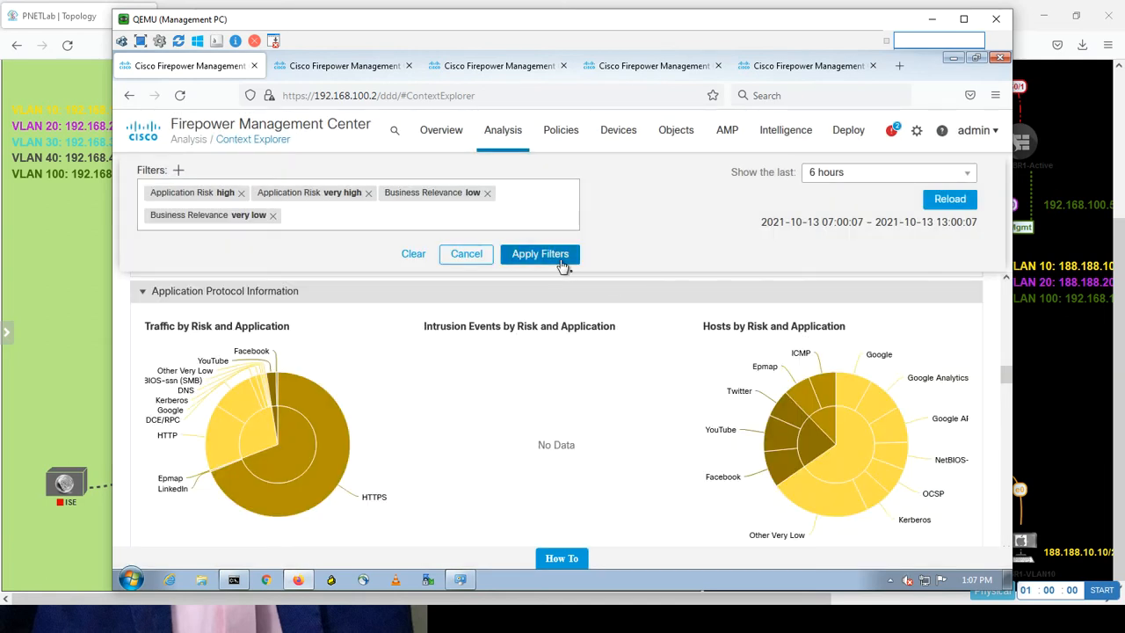
{"action": "left_click", "coordinate": [564, 267]}
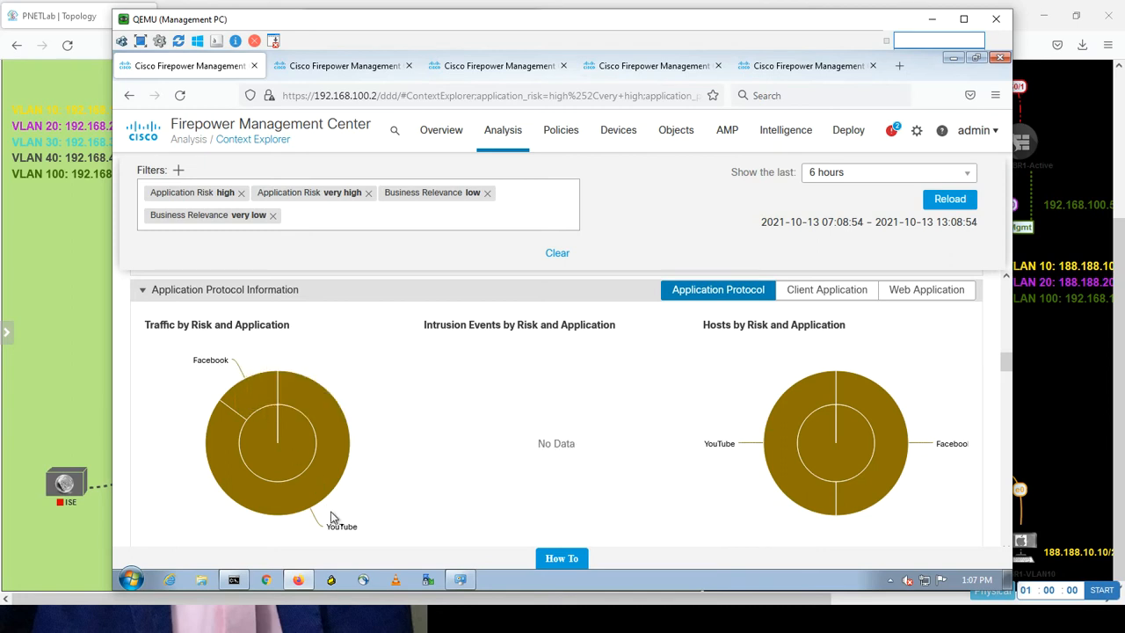
Clear every Context Explorer filter from the Facebook slice's menu, leaving No Filters pending.
{"action": "mouse_move", "coordinate": [247, 394]}
{"action": "left_click", "coordinate": [254, 410]}
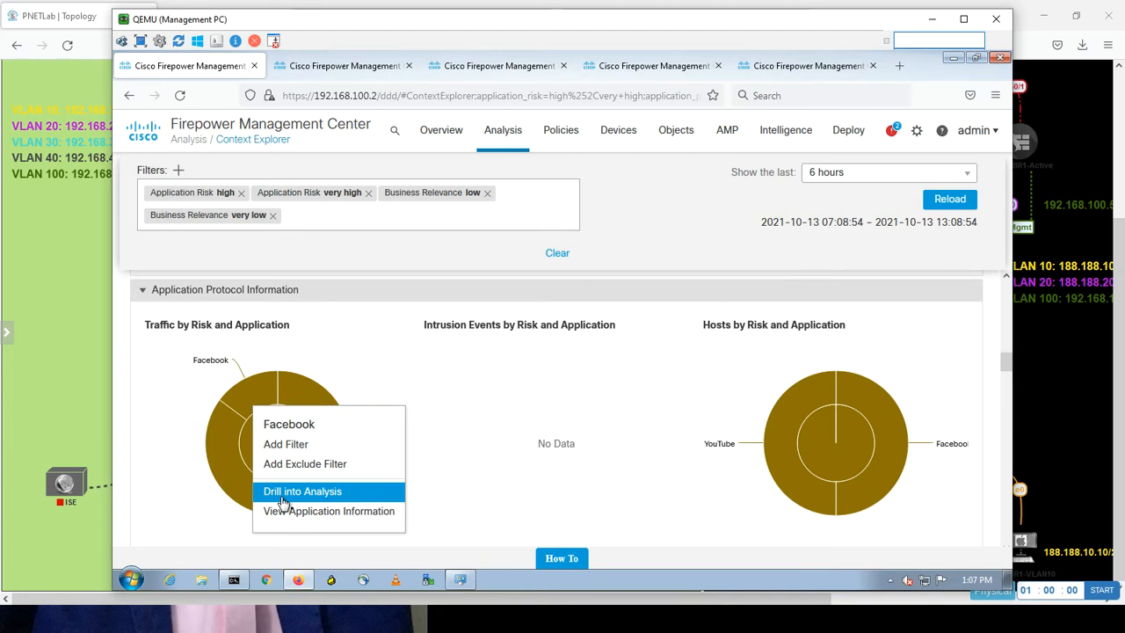
{"action": "left_click", "coordinate": [556, 255]}
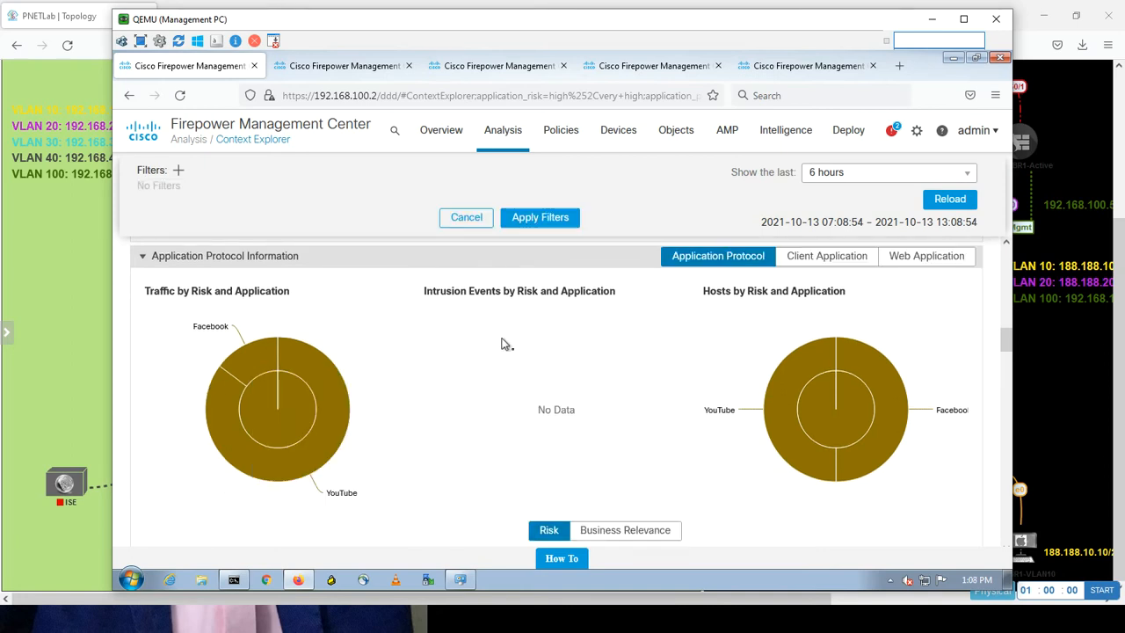
Apply the empty filter set, then scroll past Application Details to Security Intelligence.
{"action": "left_click", "coordinate": [528, 221]}
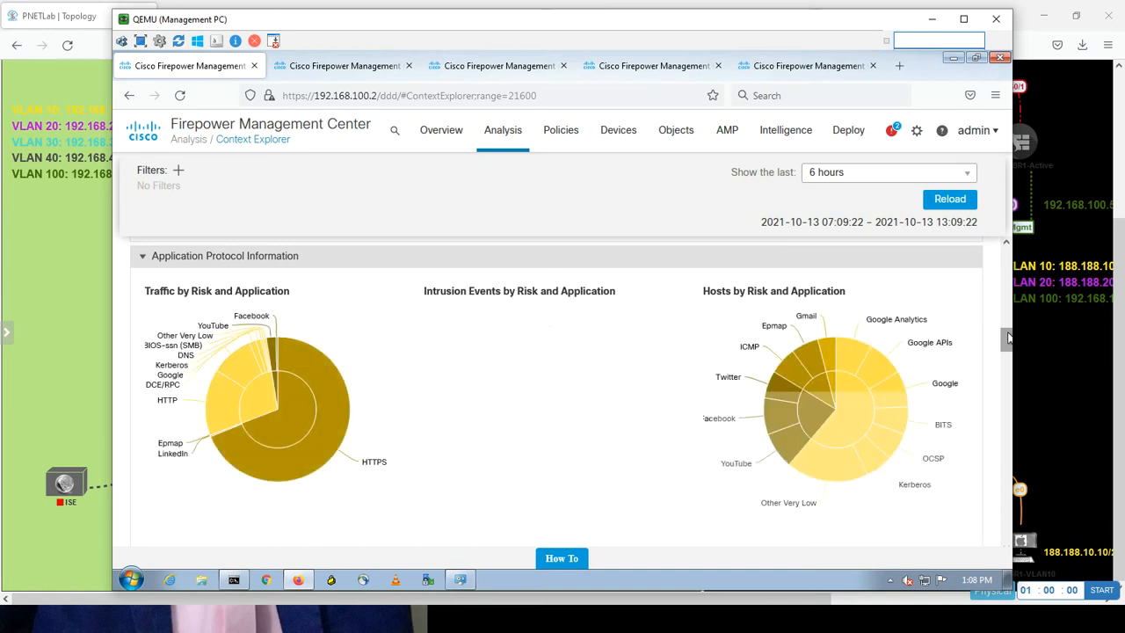
{"action": "left_click_drag", "start_coordinate": [1008, 338], "coordinate": [1007, 373]}
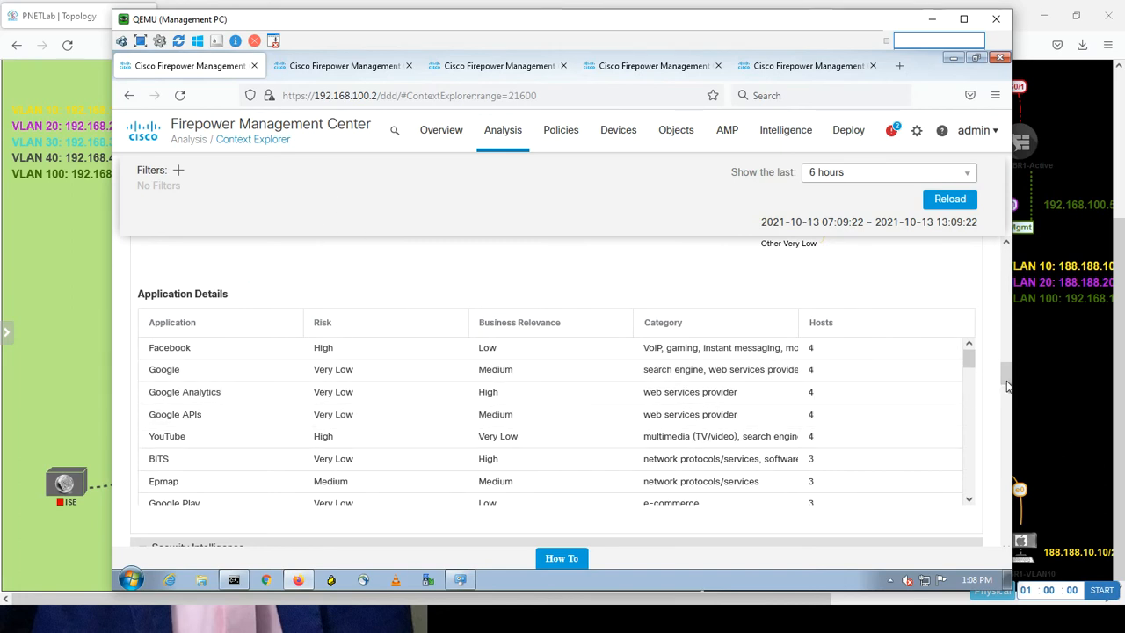
{"action": "left_click_drag", "start_coordinate": [1007, 380], "coordinate": [1009, 400]}
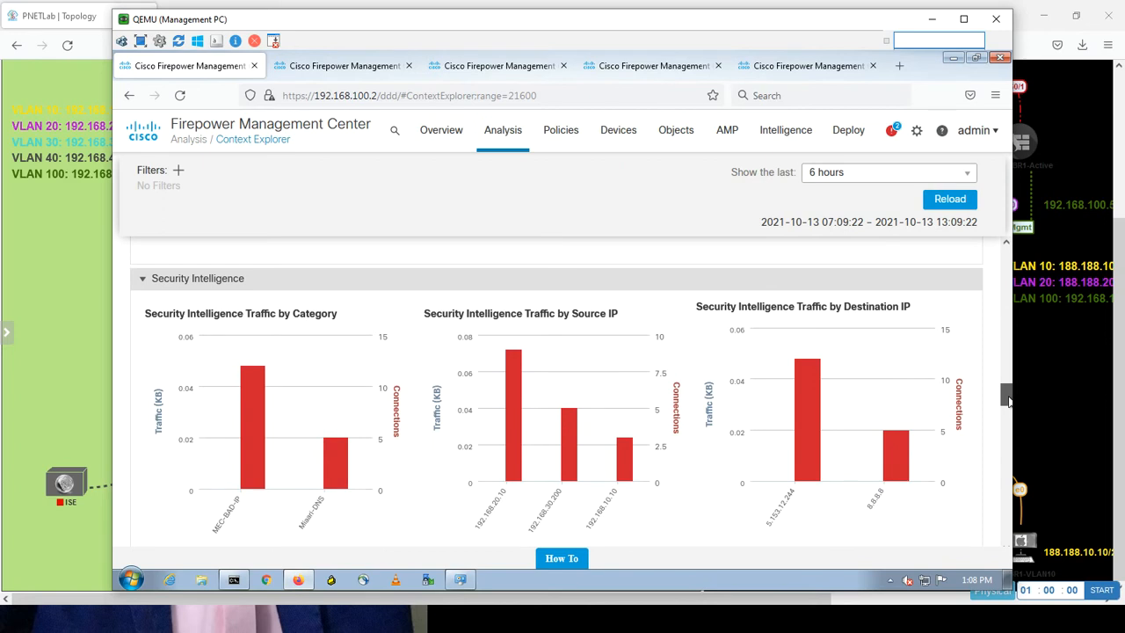
Read the Security Intelligence category, source IP and destination IP values, then scroll to Intrusion Information.
{"action": "left_click_drag", "start_coordinate": [1009, 401], "coordinate": [1009, 402]}
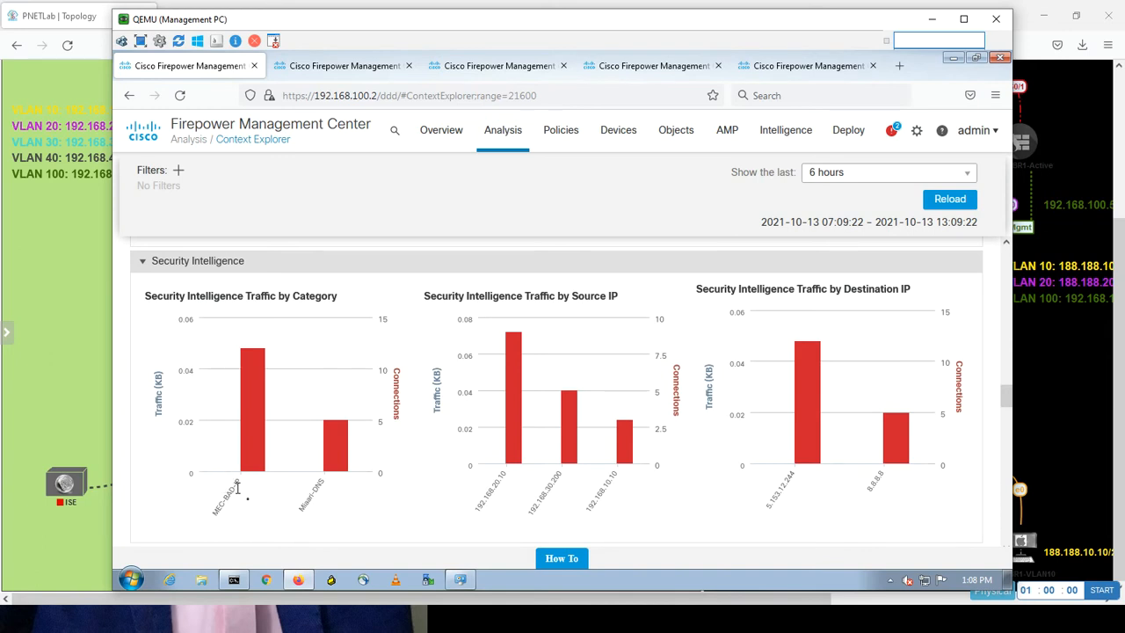
{"action": "mouse_move", "coordinate": [252, 441]}
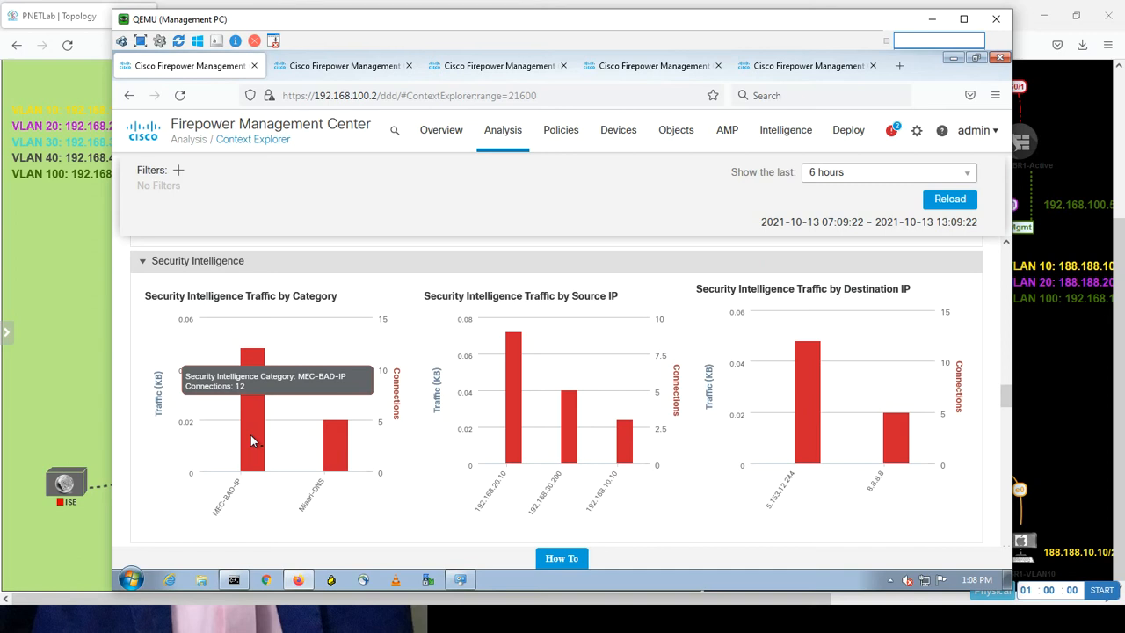
{"action": "mouse_move", "coordinate": [334, 471]}
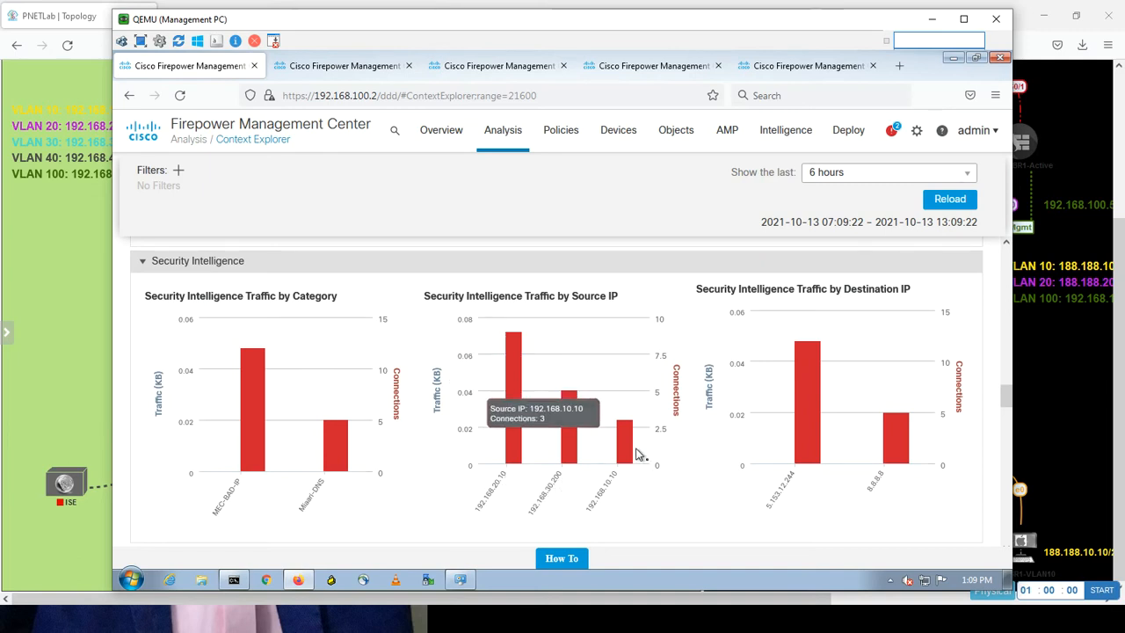
{"action": "mouse_move", "coordinate": [886, 330]}
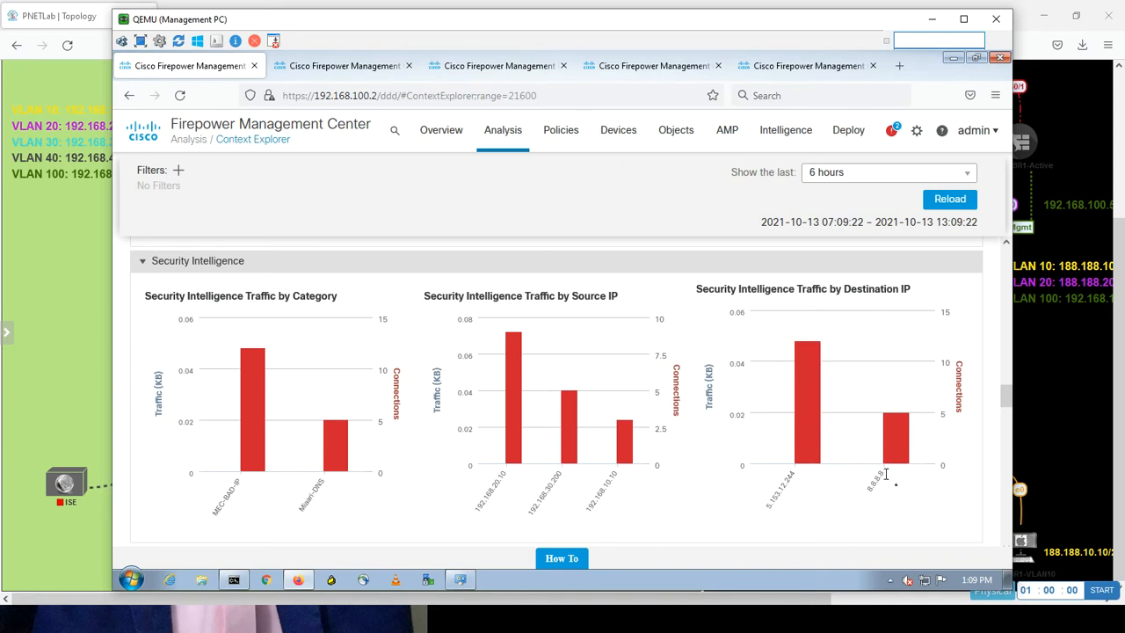
{"action": "left_click_drag", "start_coordinate": [1008, 401], "coordinate": [1009, 427]}
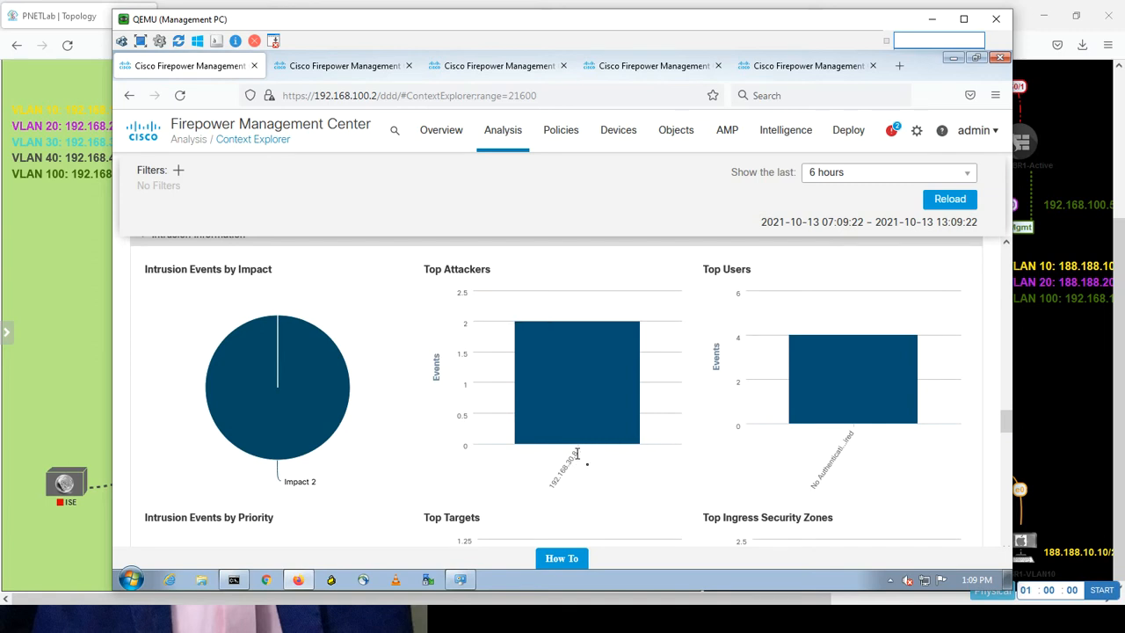
Review the intrusion charts showing Impact 2 events and 192.168.30.8 as top attacker.
{"action": "mouse_move", "coordinate": [556, 446]}
{"action": "left_click_drag", "start_coordinate": [1007, 423], "coordinate": [1007, 441]}
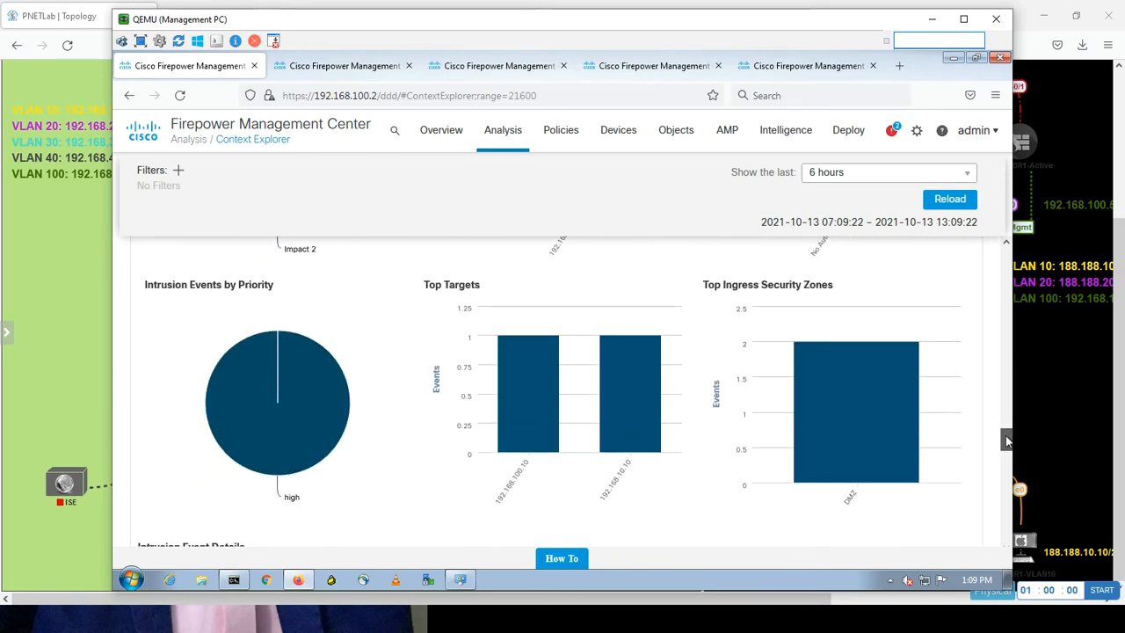
{"action": "mouse_move", "coordinate": [350, 419]}
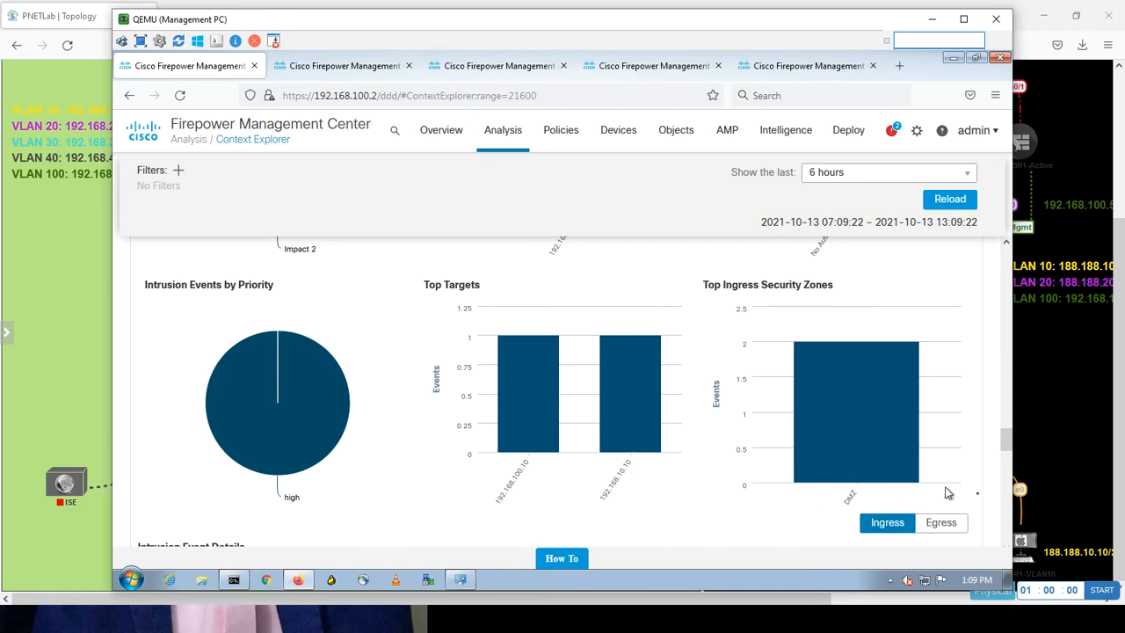
Check egress then ingress Top Security Zones, then scroll past event details to File Information.
{"action": "left_click", "coordinate": [933, 524]}
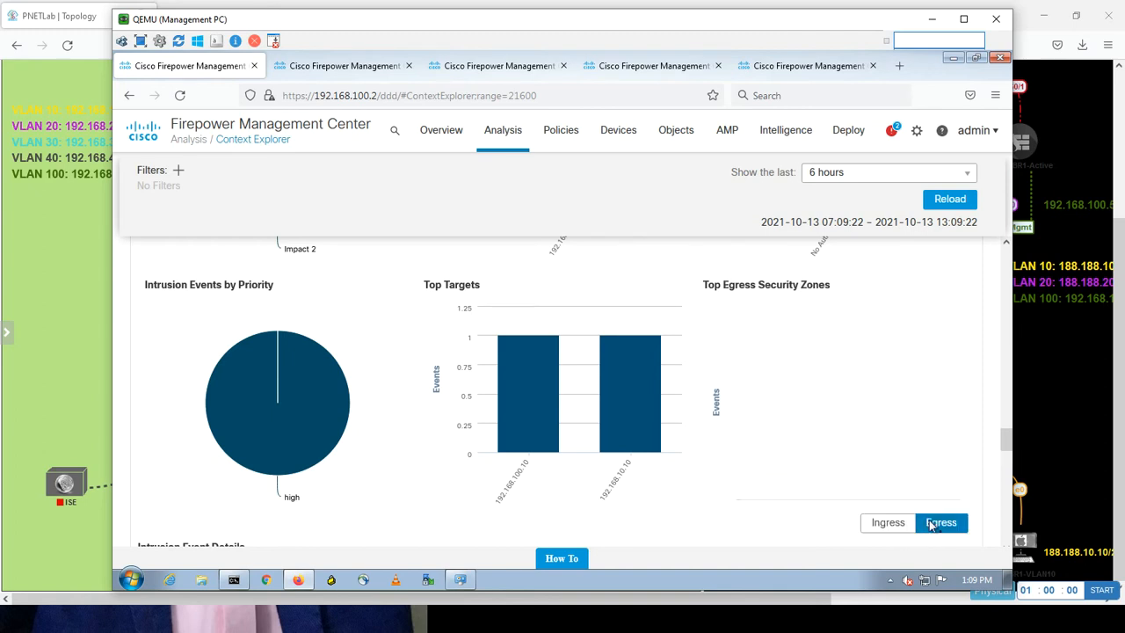
{"action": "left_click", "coordinate": [906, 525]}
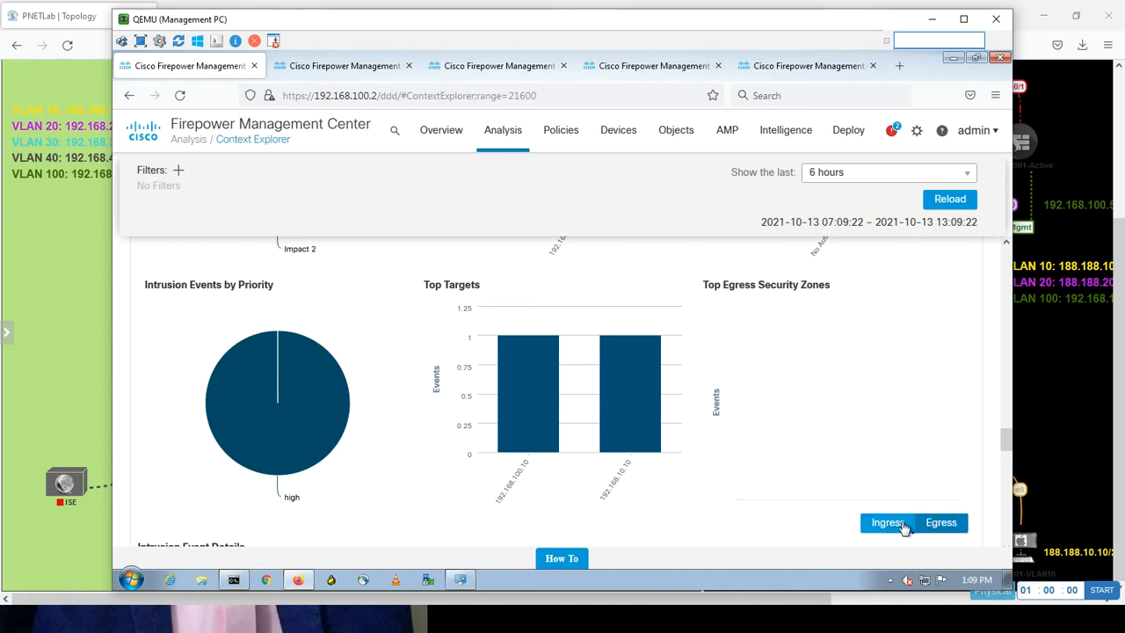
{"action": "mouse_move", "coordinate": [1009, 445]}
{"action": "left_mouse_down"}
{"action": "mouse_move", "coordinate": [1006, 471]}
{"action": "mouse_move", "coordinate": [1006, 453]}
{"action": "left_mouse_up"}
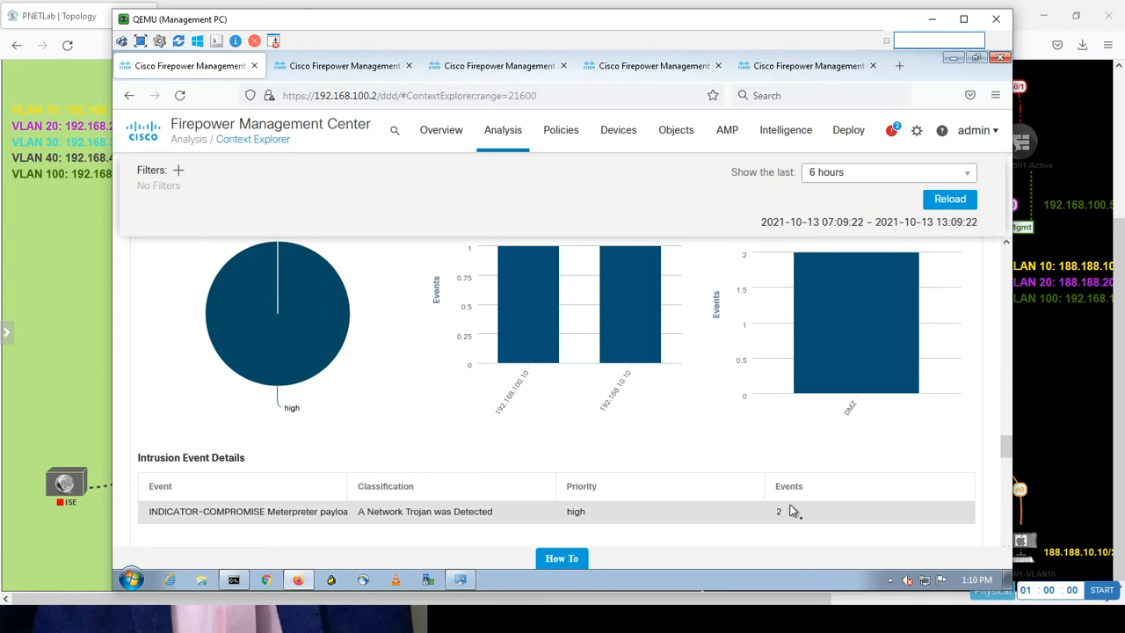
{"action": "left_click_drag", "start_coordinate": [1008, 449], "coordinate": [1000, 486]}
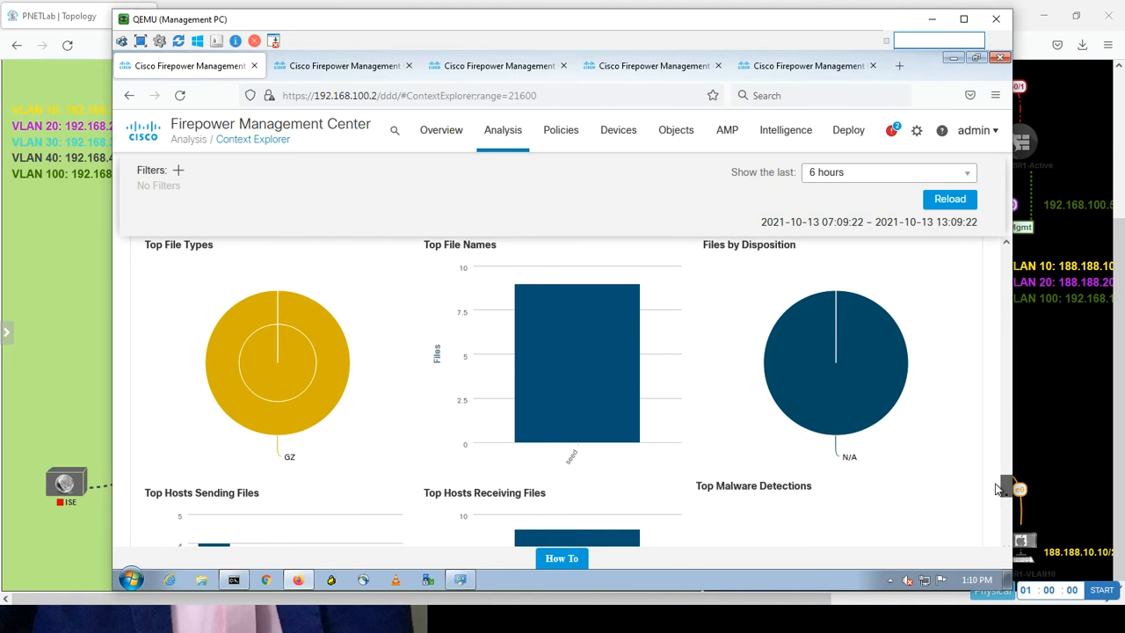
Scroll through the file sender and receiver charts down to Geolocation Information.
{"action": "mouse_move", "coordinate": [999, 492]}
{"action": "left_mouse_down"}
{"action": "mouse_move", "coordinate": [992, 528]}
{"action": "mouse_move", "coordinate": [996, 497]}
{"action": "mouse_move", "coordinate": [992, 505]}
{"action": "left_mouse_up"}
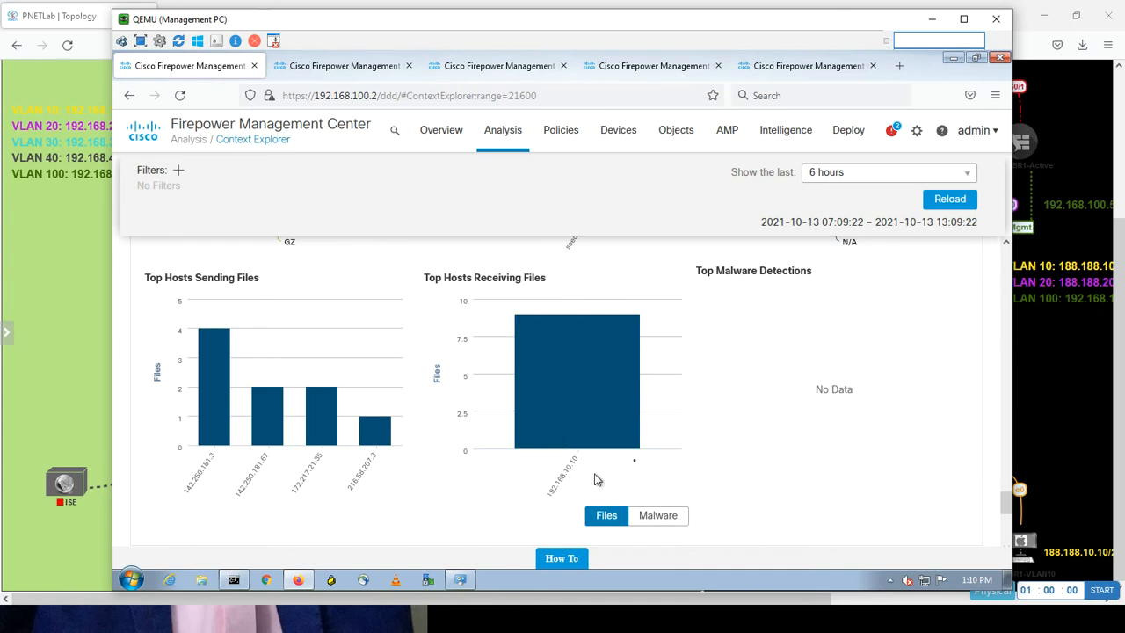
{"action": "left_click_drag", "start_coordinate": [1001, 498], "coordinate": [998, 528]}
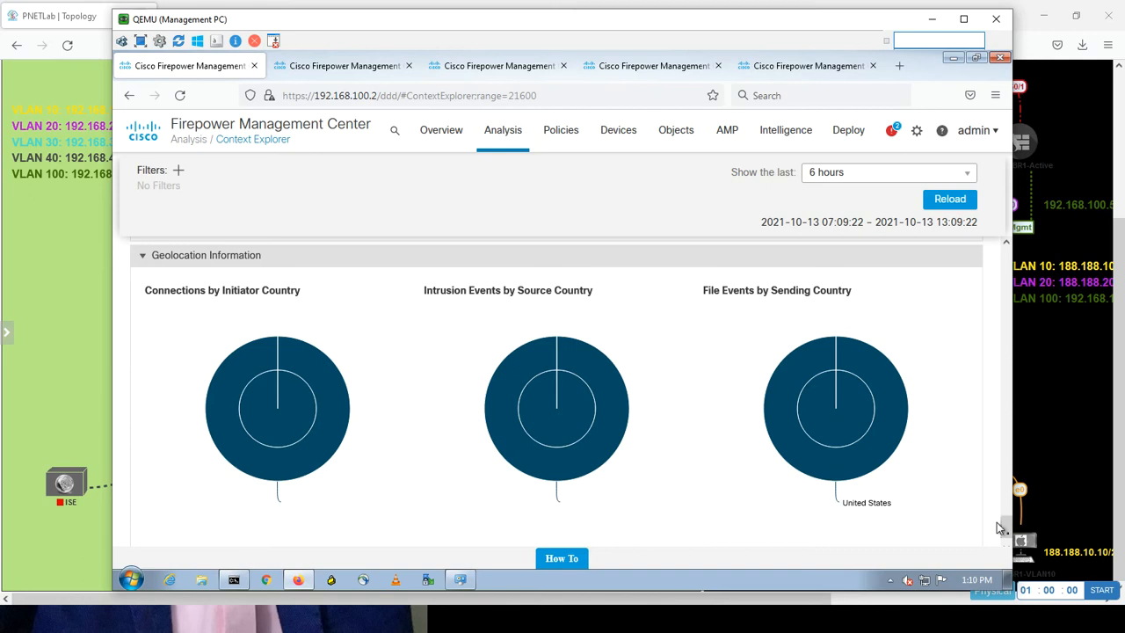
Expand URL Information at the page bottom and inspect the Traffic by URL bars.
{"action": "left_click_drag", "start_coordinate": [1005, 522], "coordinate": [1004, 542]}
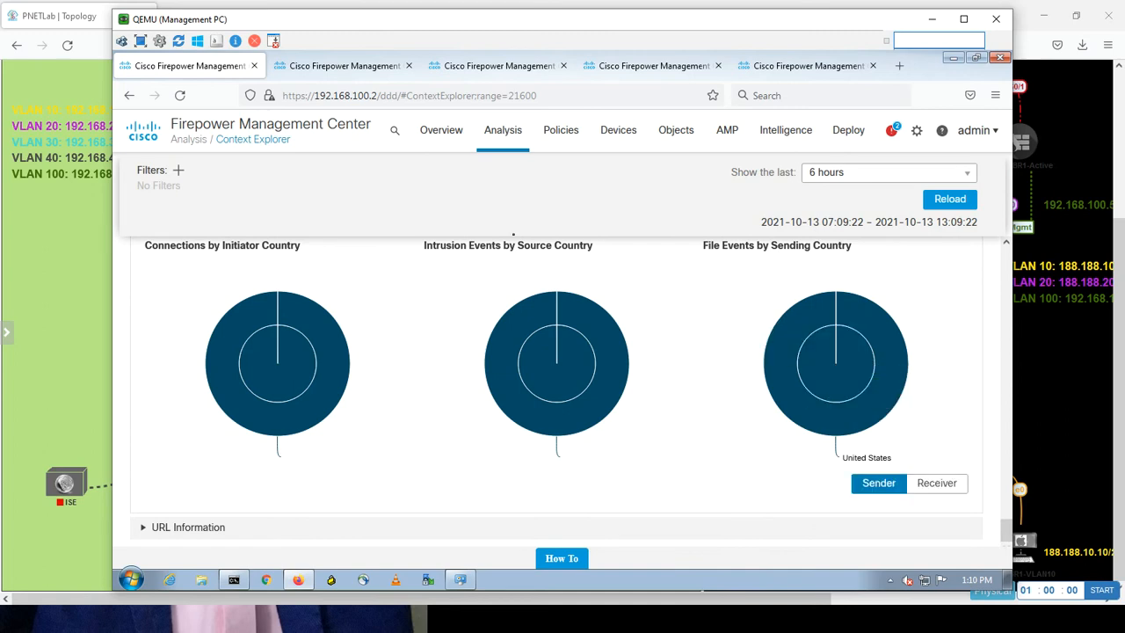
{"action": "left_click", "coordinate": [144, 530]}
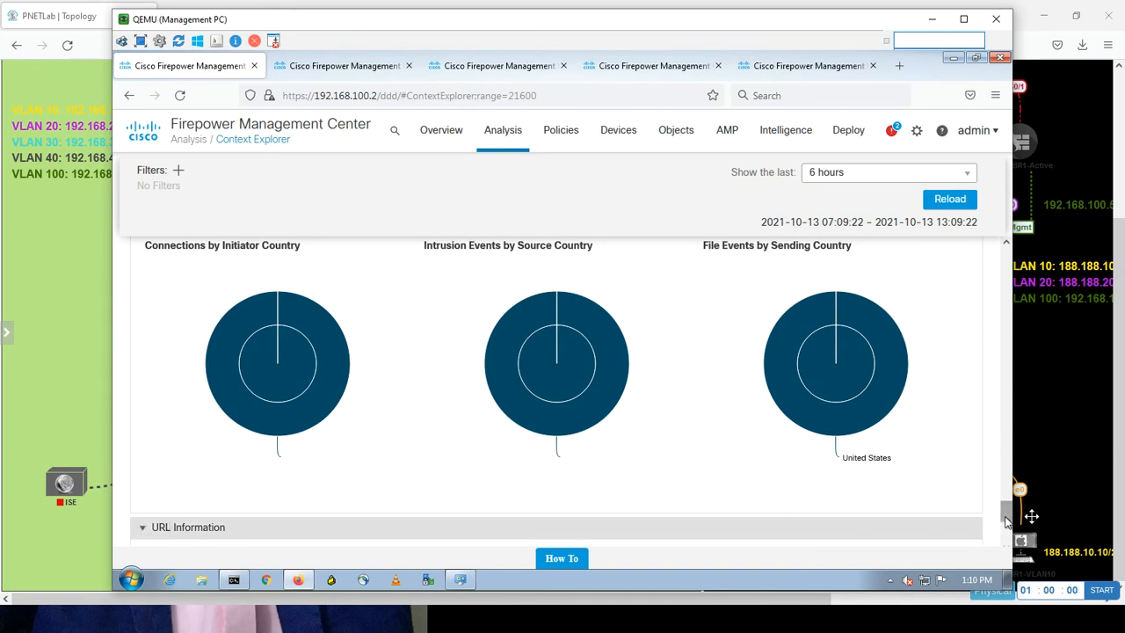
{"action": "scroll", "coordinate": [1009, 512], "scroll_direction": "down", "scroll_amount": 5}
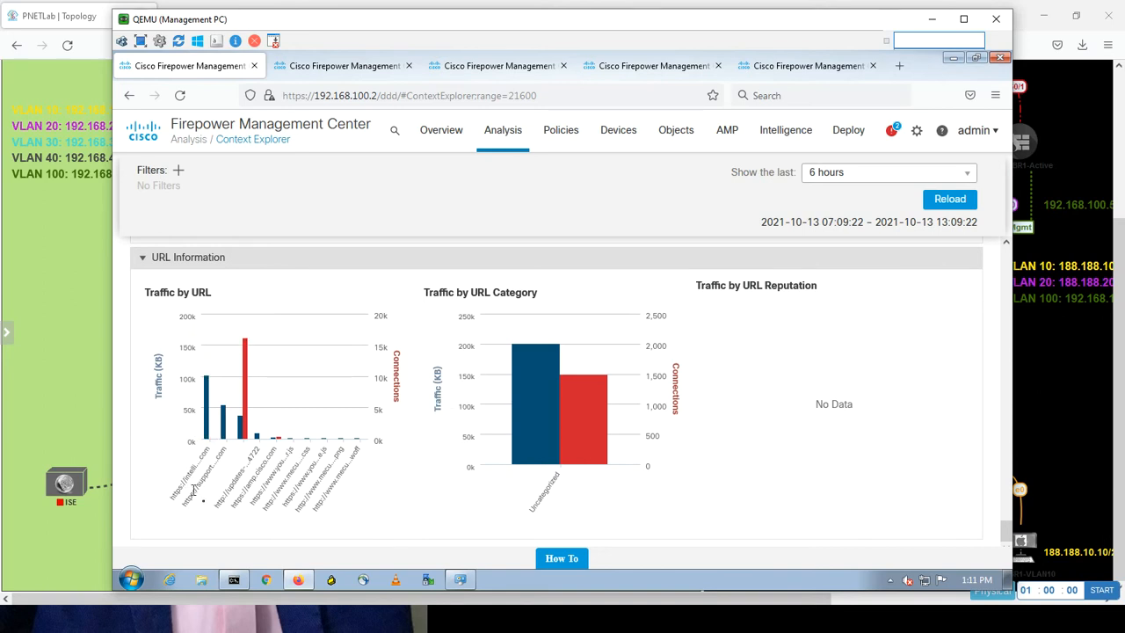
{"action": "mouse_move", "coordinate": [204, 464]}
Minimize the Management PC window and open the Hacker node's VNC console to the Kali lock screen.
{"action": "left_click", "coordinate": [932, 18]}
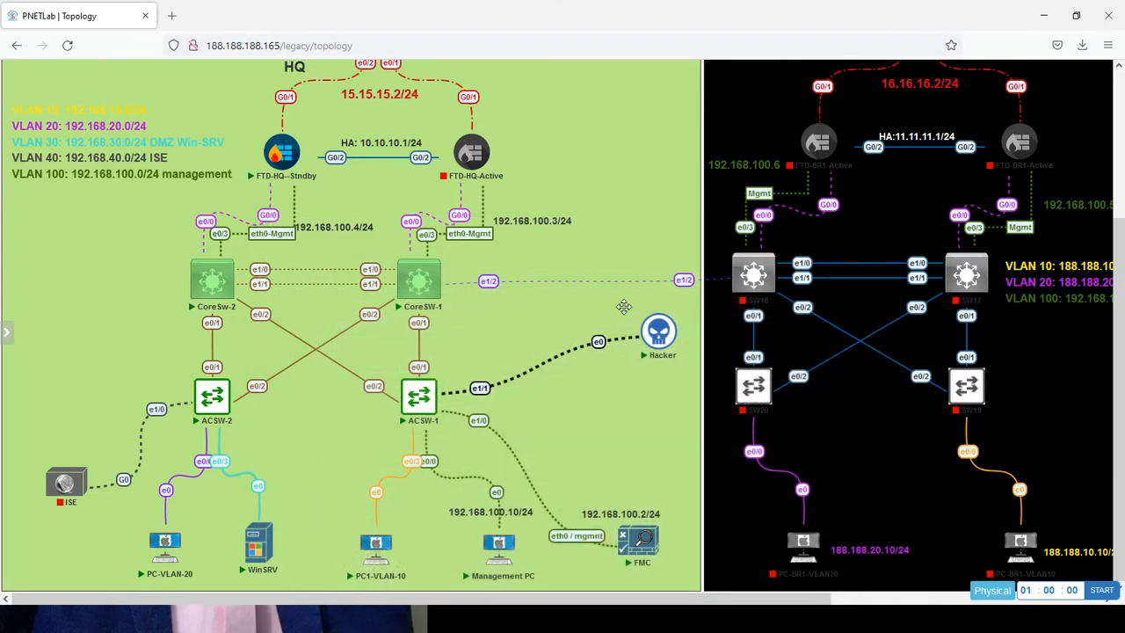
{"action": "mouse_move", "coordinate": [657, 332]}
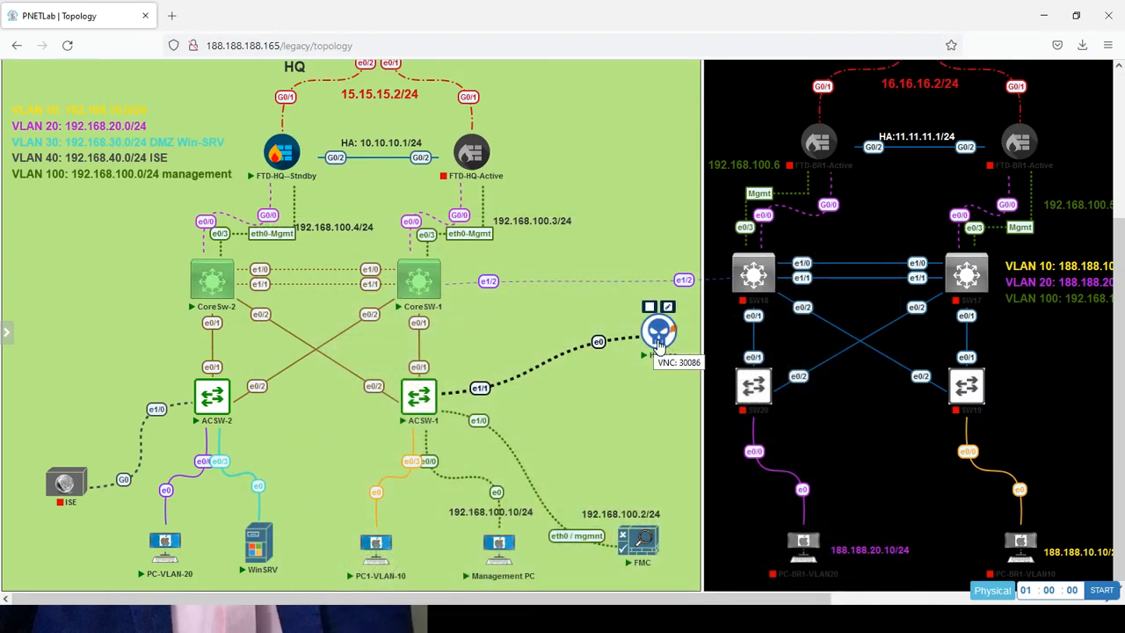
{"action": "left_click", "coordinate": [659, 341]}
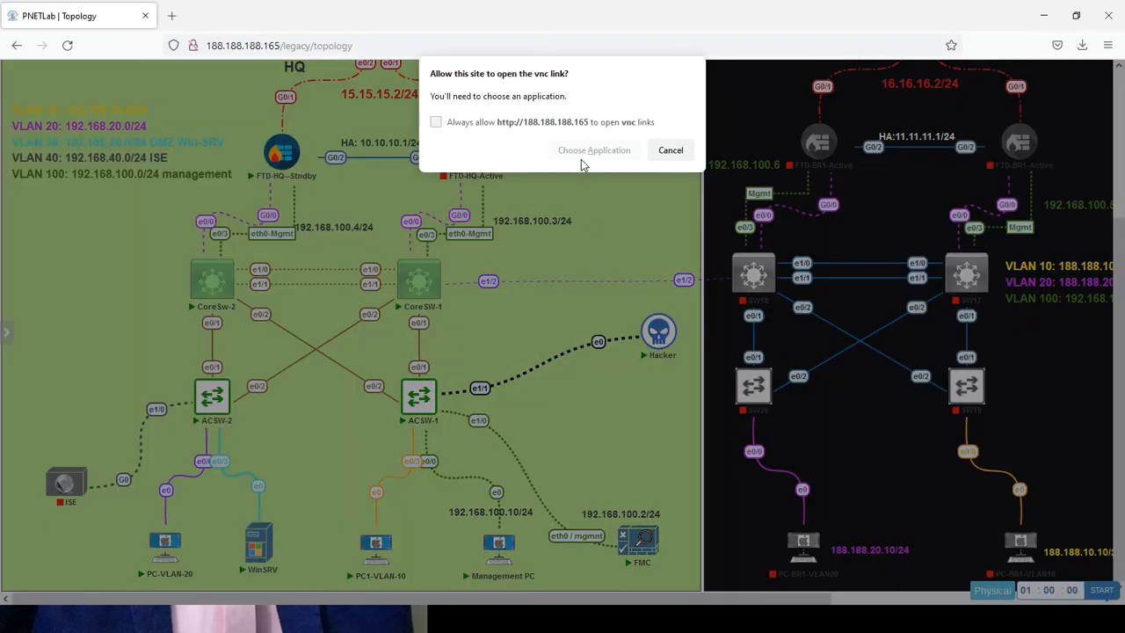
{"action": "left_click", "coordinate": [582, 157]}
{"action": "left_click", "coordinate": [605, 231]}
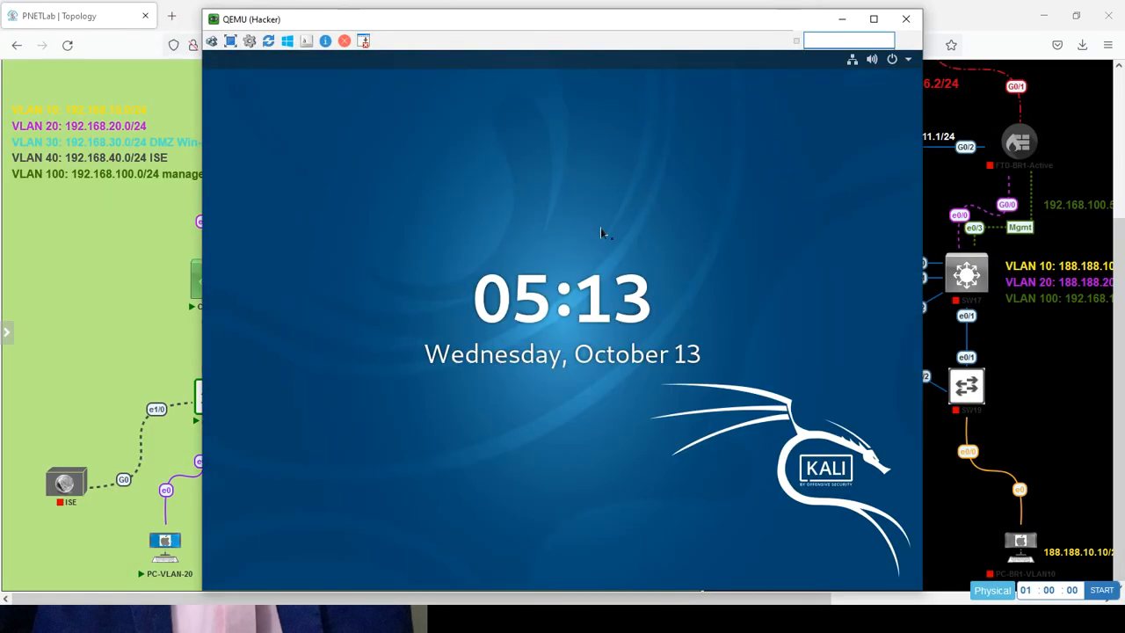
{"action": "left_click", "coordinate": [600, 229]}
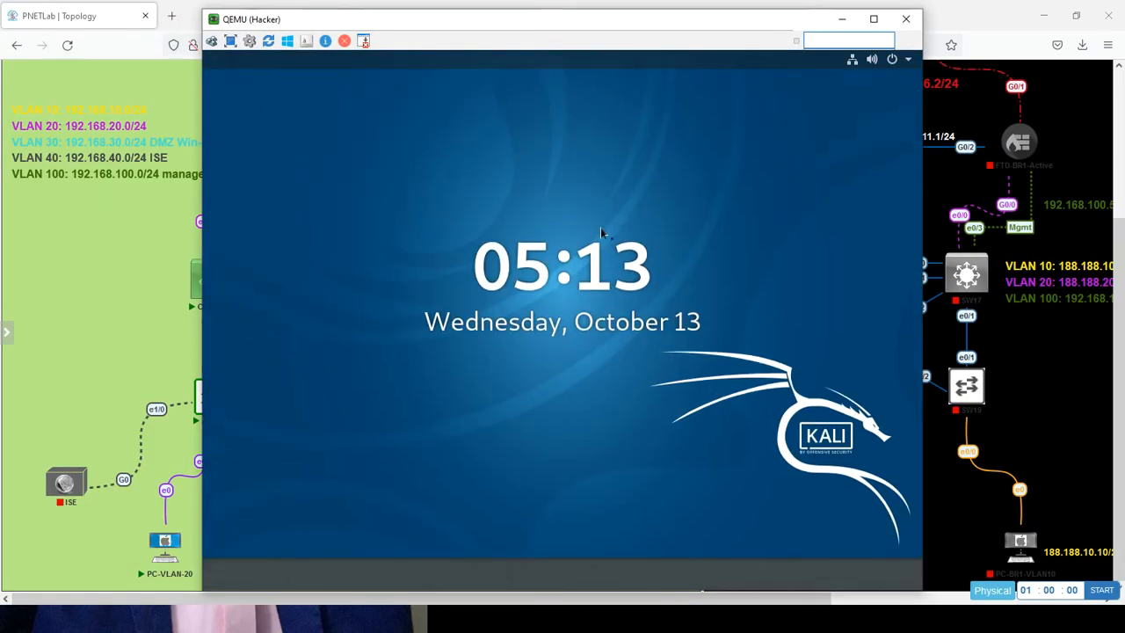
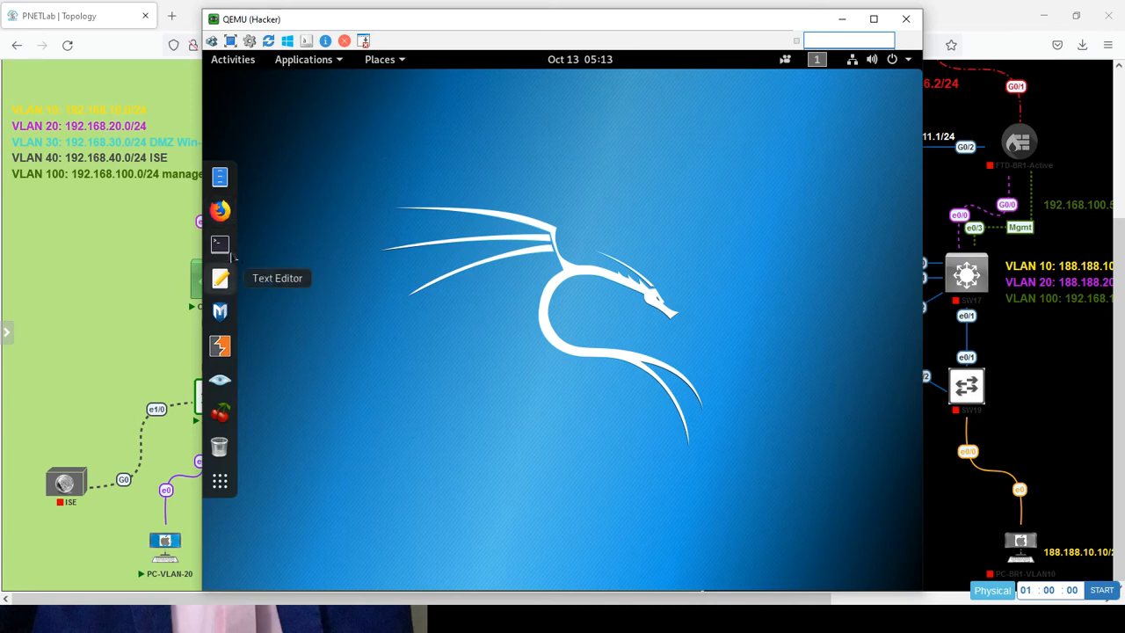
Open a Kali terminal, start Metasploit v5.0.58 with msfconsole, and begin a search command at msf5.
{"action": "left_click", "coordinate": [221, 244]}
{"action": "key", "text": "Return"}
{"action": "key", "text": "Return"}
{"action": "type", "text": "msfconsole"}
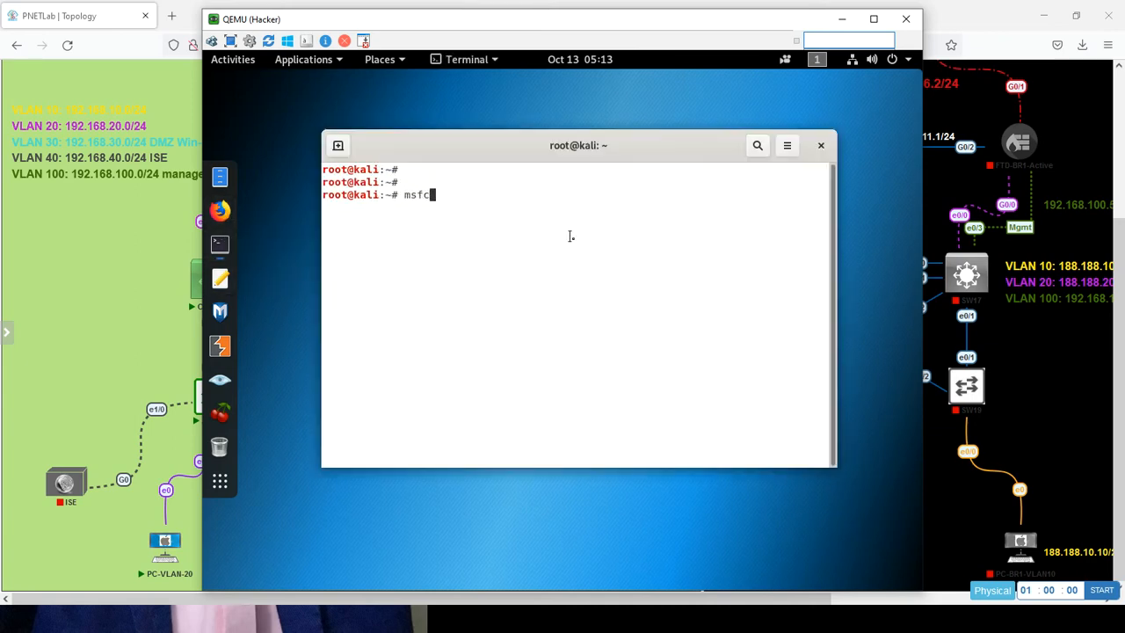
{"action": "key", "text": "Return"}
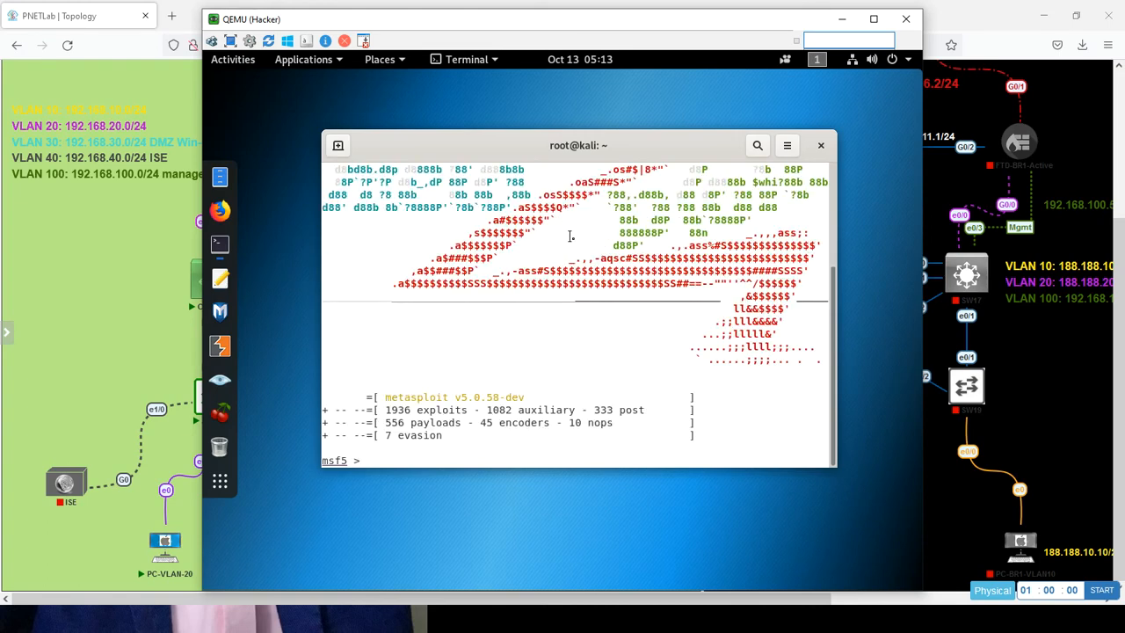
{"action": "key", "text": "Return"}
{"action": "key", "text": "Return"}
{"action": "key", "text": "Return"}
{"action": "key", "text": "Return"}
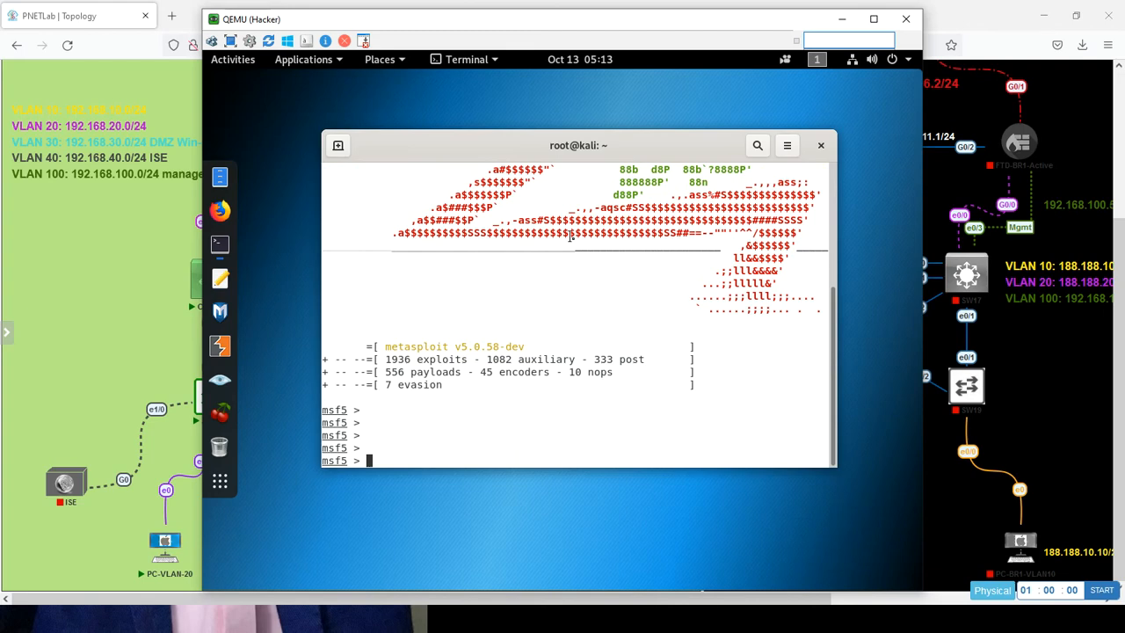
{"action": "type", "text": "se"}
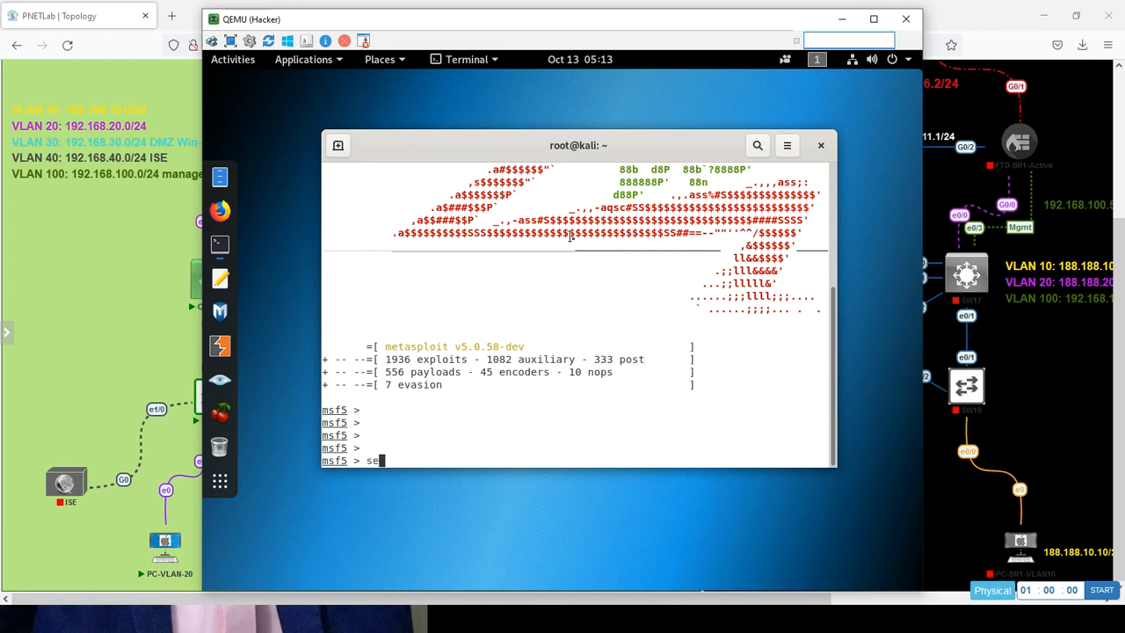
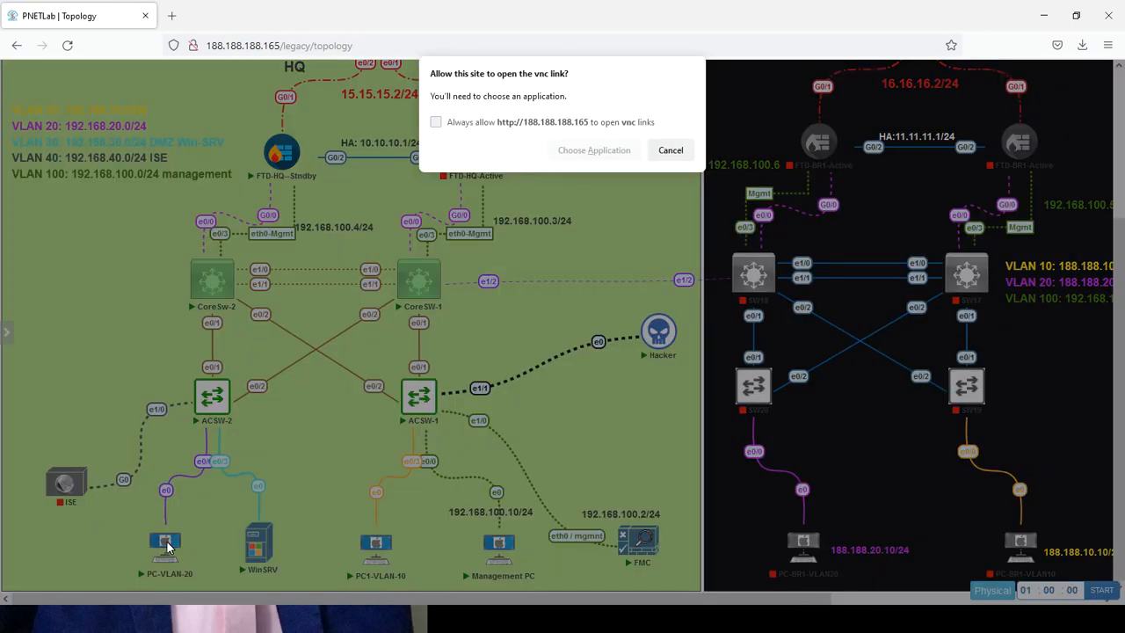
Open the PC-VLAN-20 VNC link in the QEMU viewer to show its Windows 7 desktop.
{"action": "left_click", "coordinate": [570, 158]}
{"action": "left_click", "coordinate": [611, 228]}
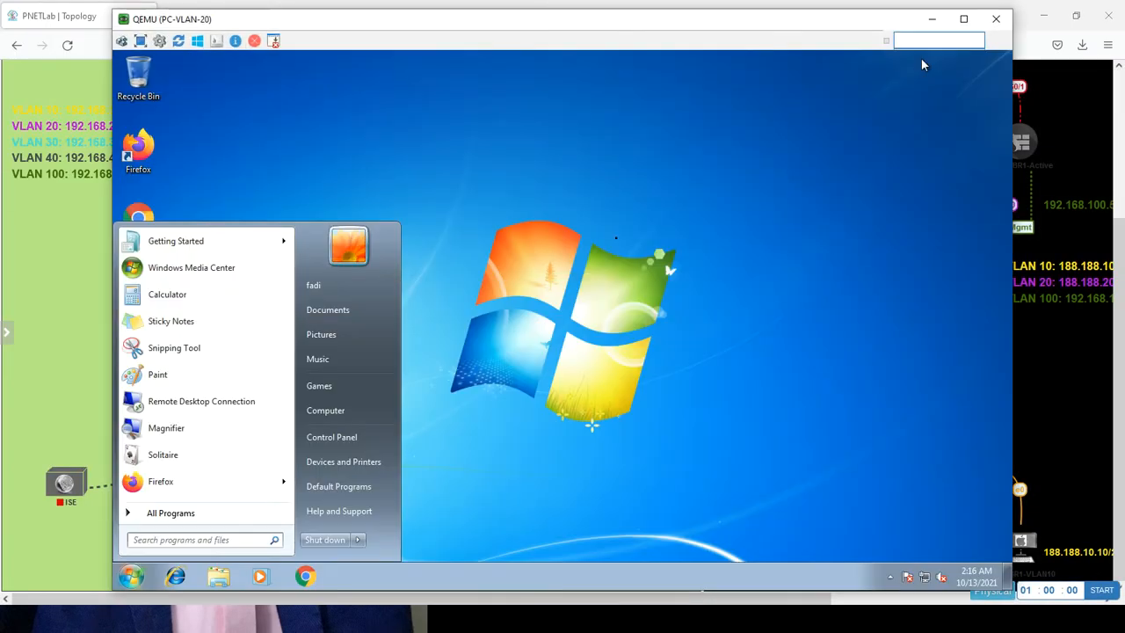
Type the share path \\192.168.30.8\b into the Windows 7 Start menu search.
{"action": "type", "text": "\\\\192"}
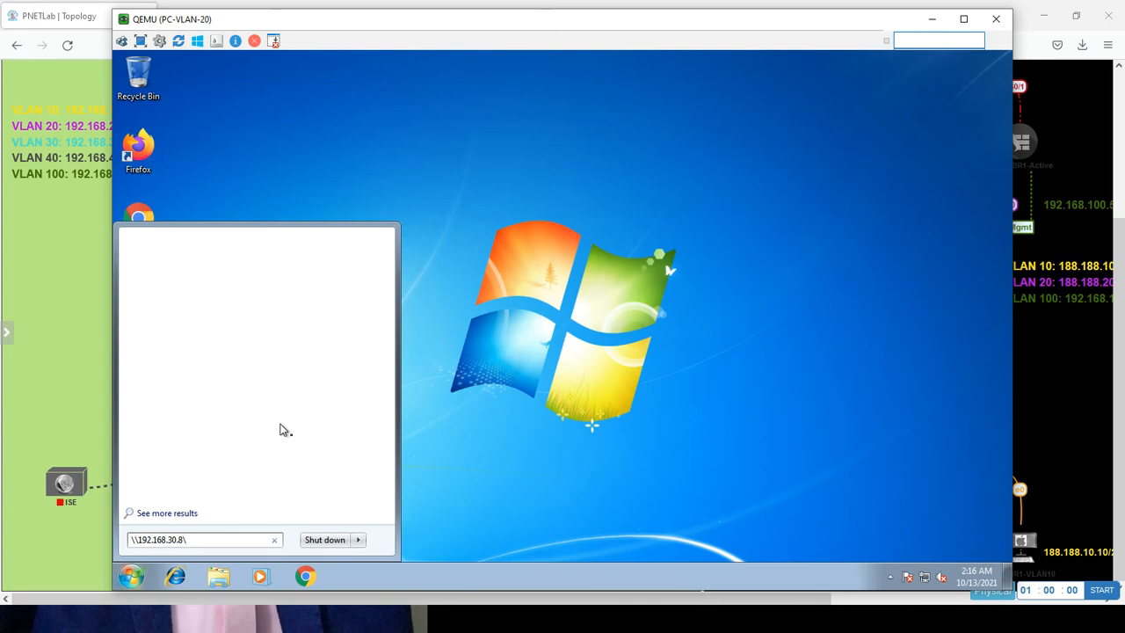
{"action": "type", "text": ".168.30.8\\buU"}
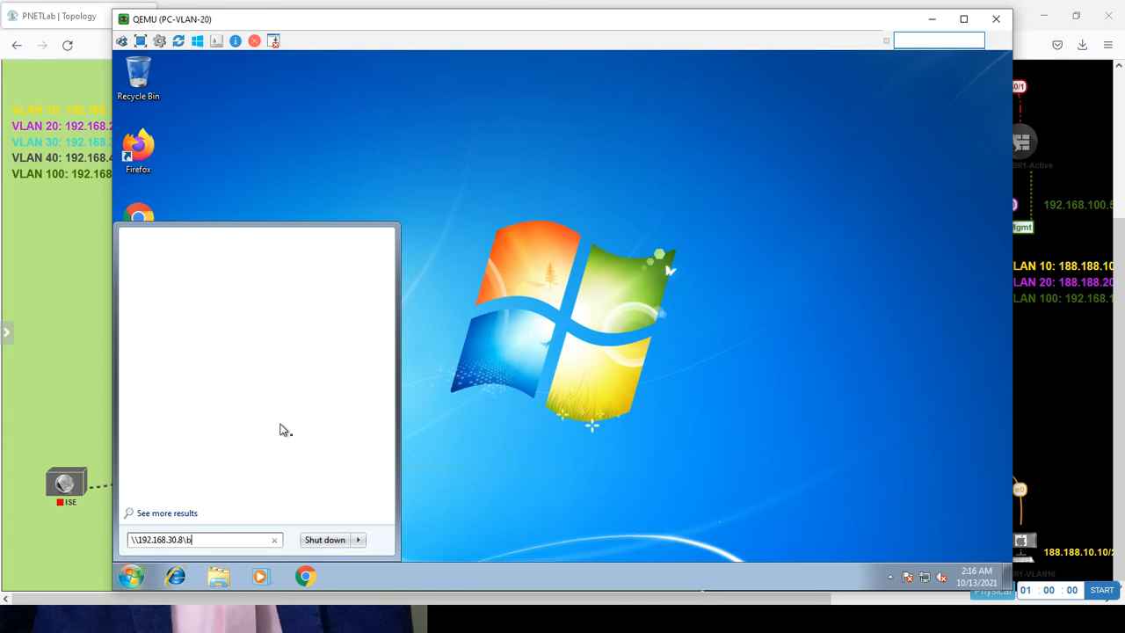
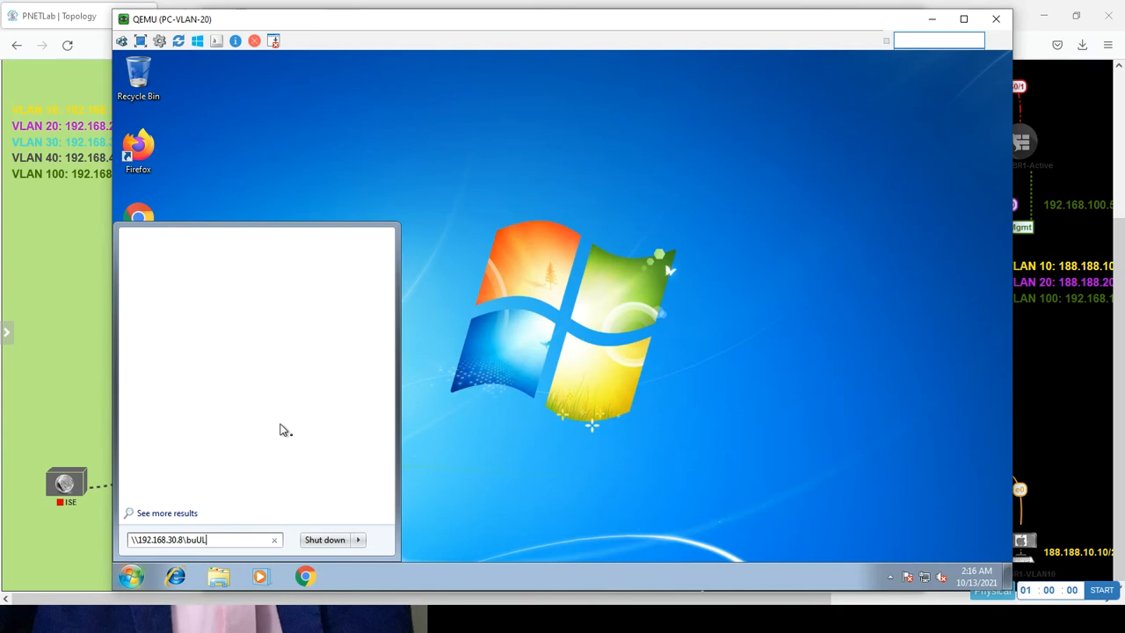
Complete the Start search path to \\192.168.30.8\buUL\ERP.exe and run it.
{"action": "type", "text": "ERP.exe"}
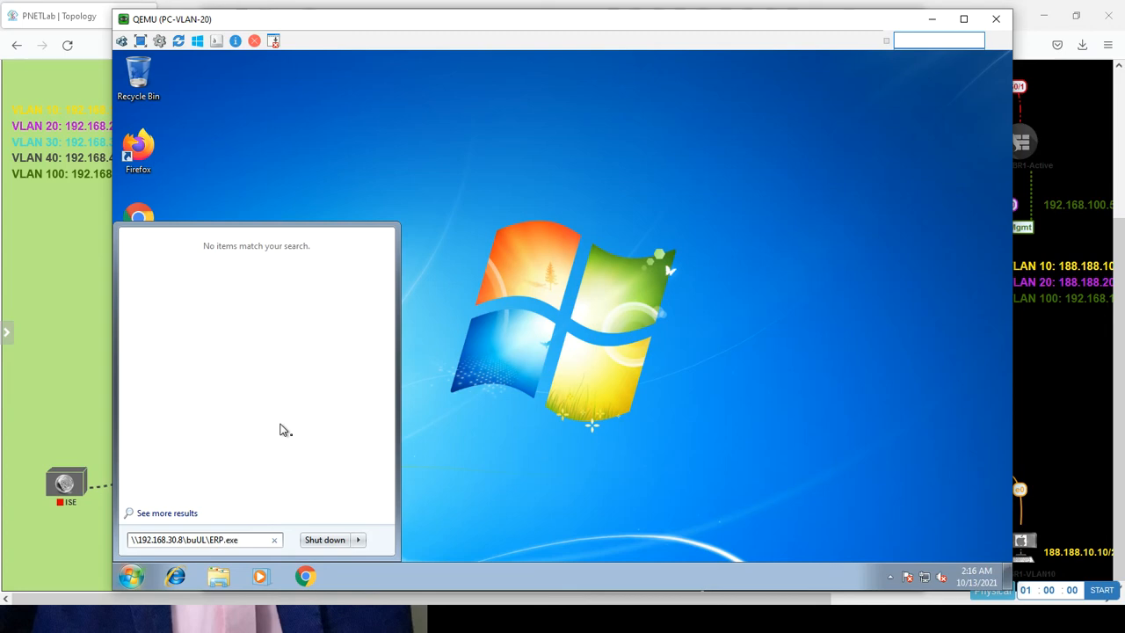
{"action": "key", "text": "Return"}
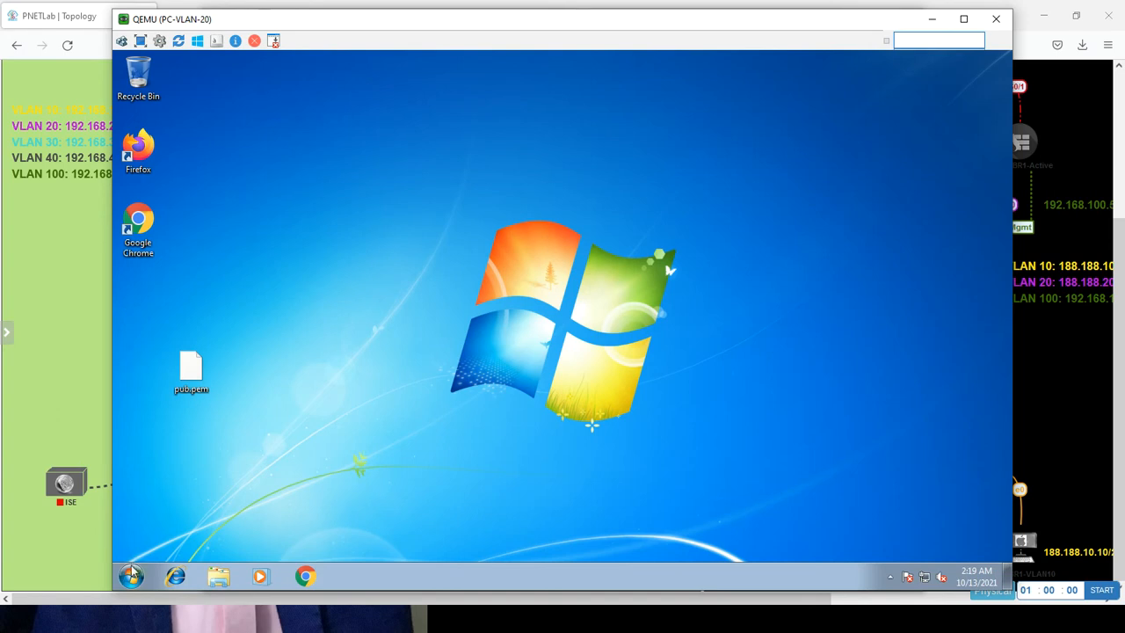
Open the \\192.168.30.200 network share from the PC-VLAN-20 Start search.
{"action": "left_click", "coordinate": [132, 575]}
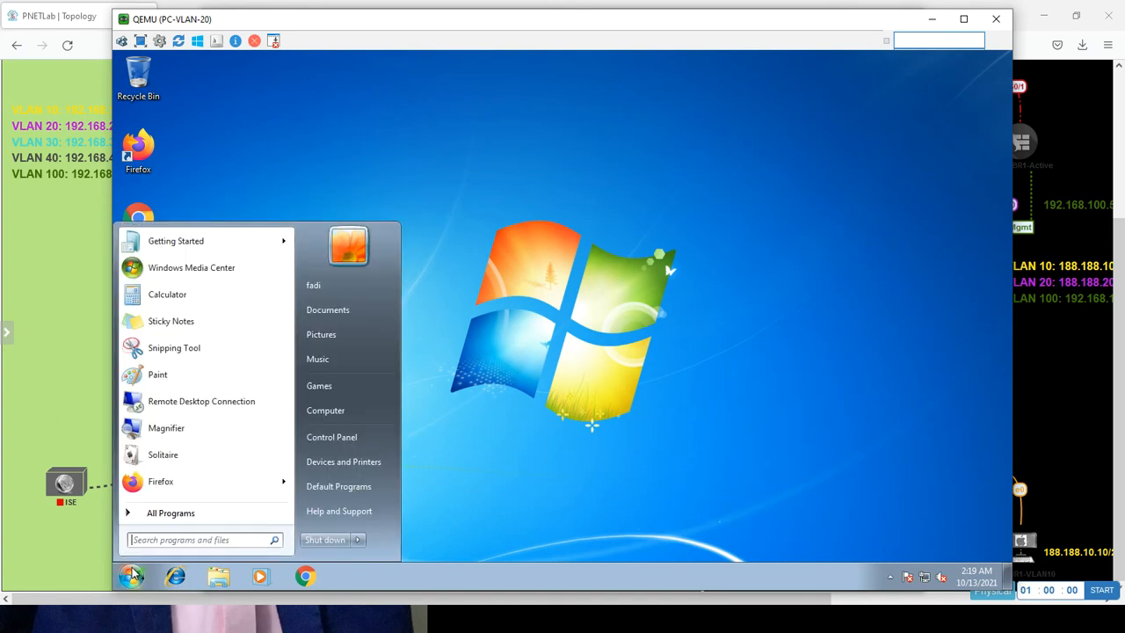
{"action": "type", "text": "\\\\192.168.30.200"}
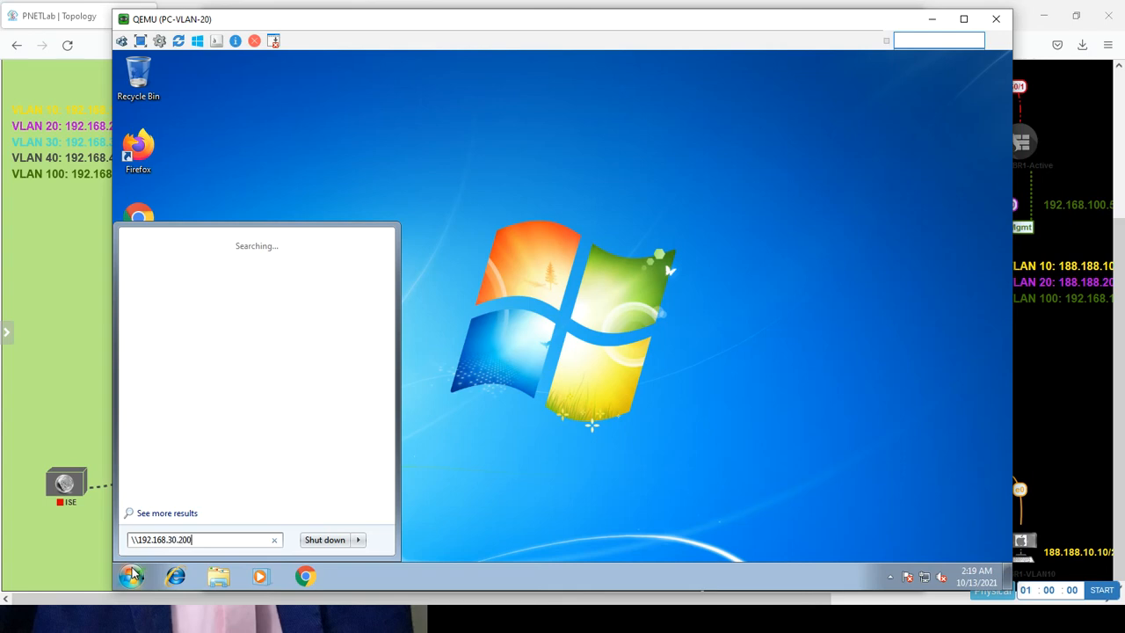
{"action": "key", "text": "Return"}
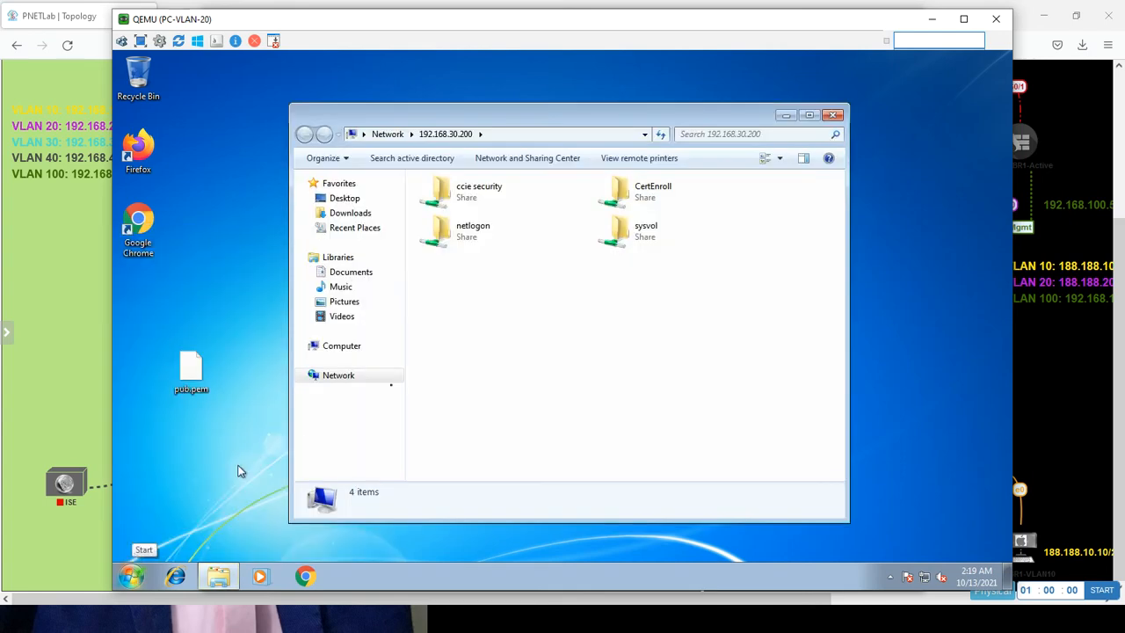
Drag eicar from ccie security to the desktop, dismiss the harmful-file warning, and return to the topology.
{"action": "double_click", "coordinate": [477, 192]}
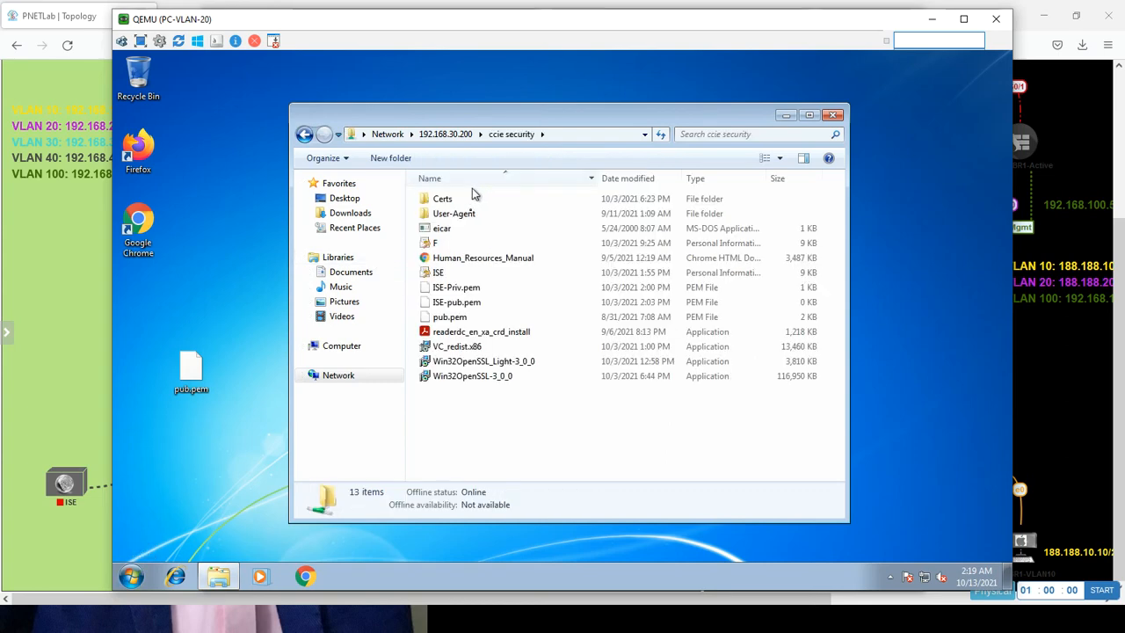
{"action": "left_click_drag", "start_coordinate": [447, 230], "coordinate": [207, 272]}
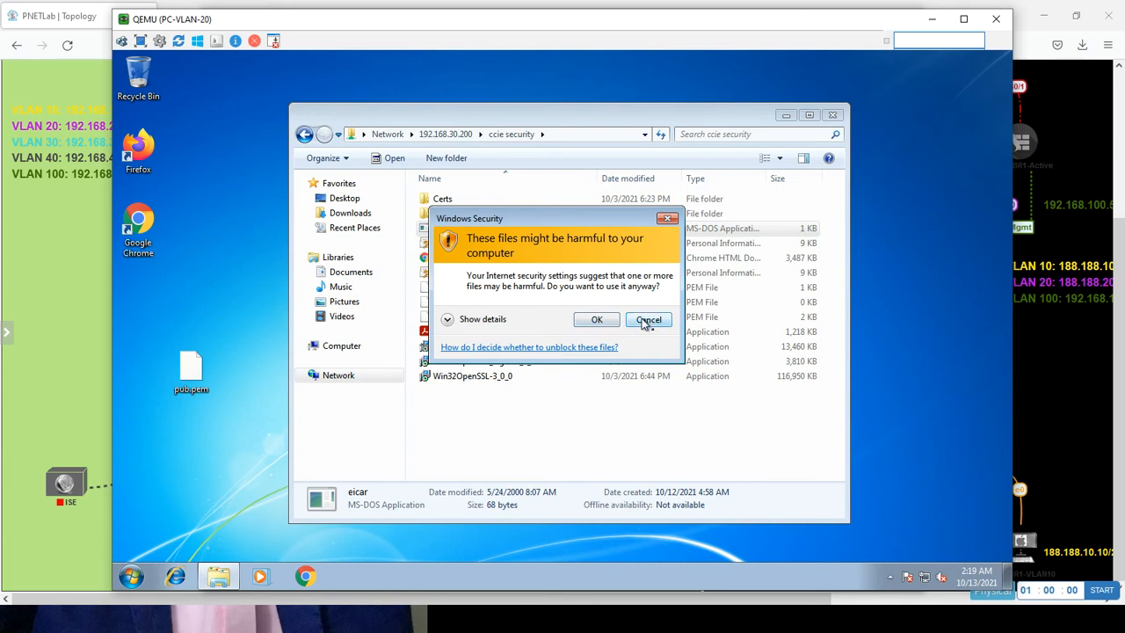
{"action": "left_click", "coordinate": [642, 322]}
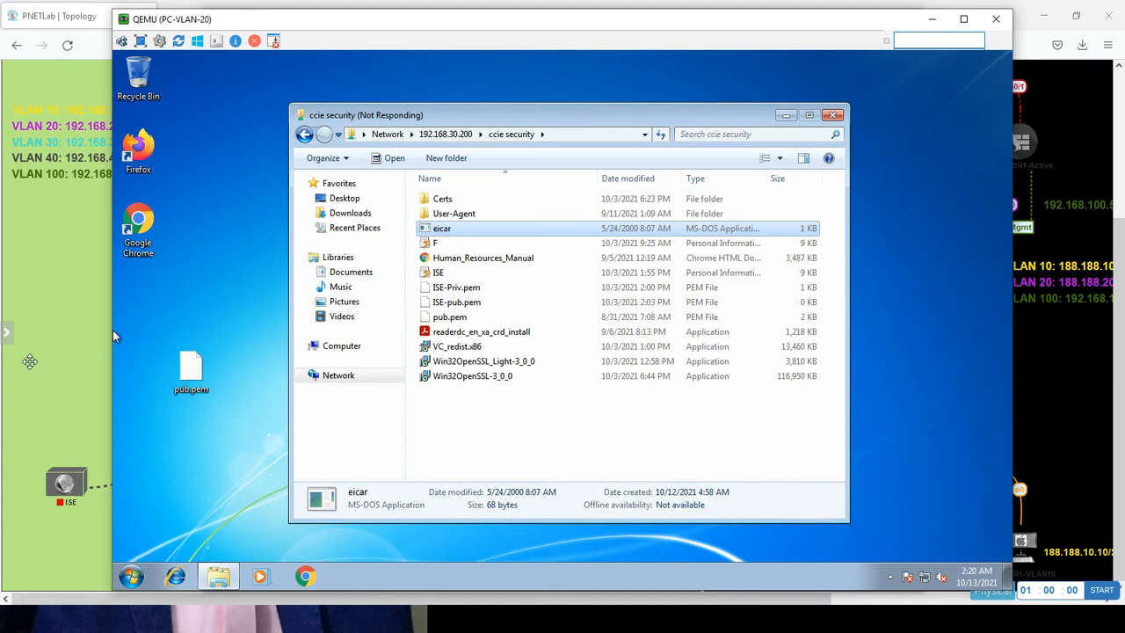
{"action": "left_click", "coordinate": [58, 350]}
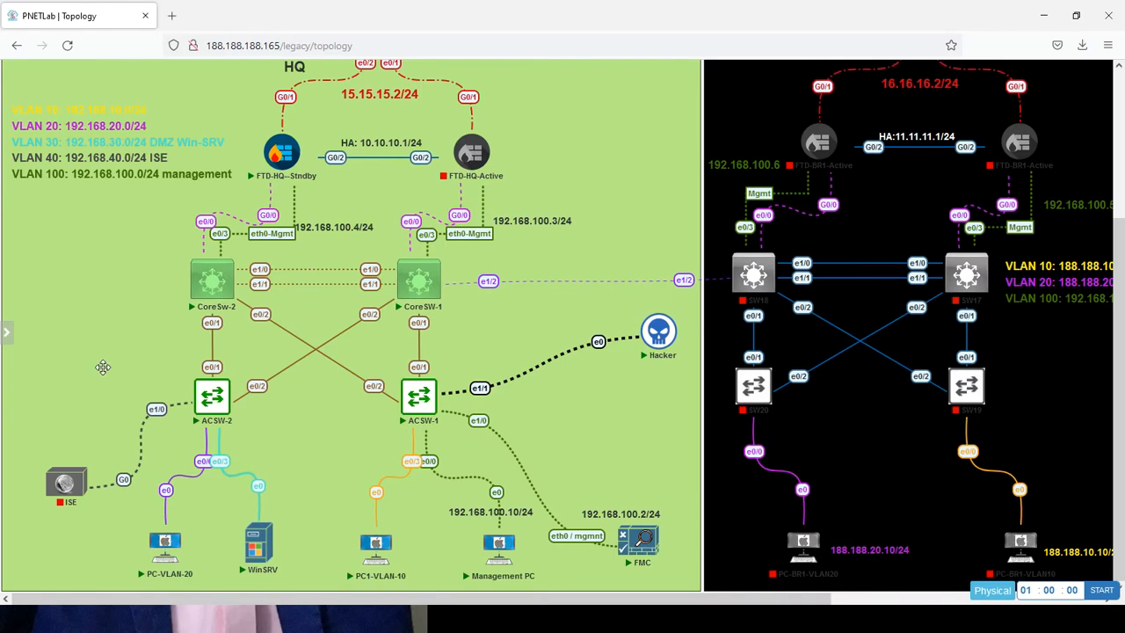
Open the PC1-VLAN-10 console from the PNETLab topology.
{"action": "left_click", "coordinate": [389, 552]}
{"action": "left_click", "coordinate": [559, 151]}
{"action": "left_click", "coordinate": [608, 226]}
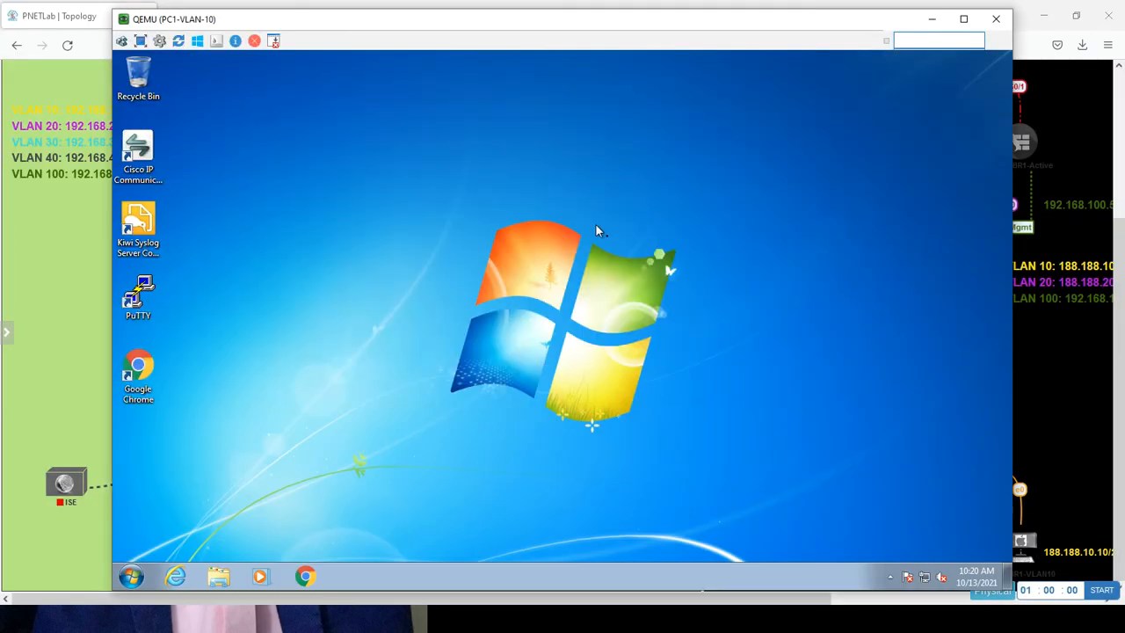
Open the \\192.168.30.200 share on PC1-VLAN-10, fixing the mistyped address.
{"action": "left_click", "coordinate": [130, 577]}
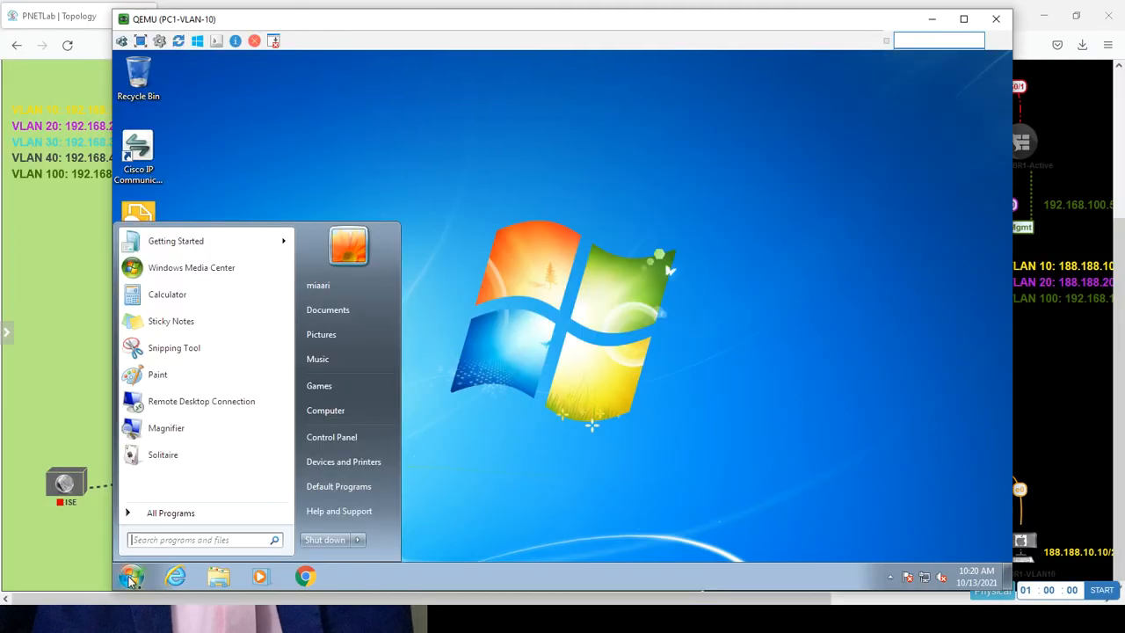
{"action": "type", "text": "\\\\192.168.10"}
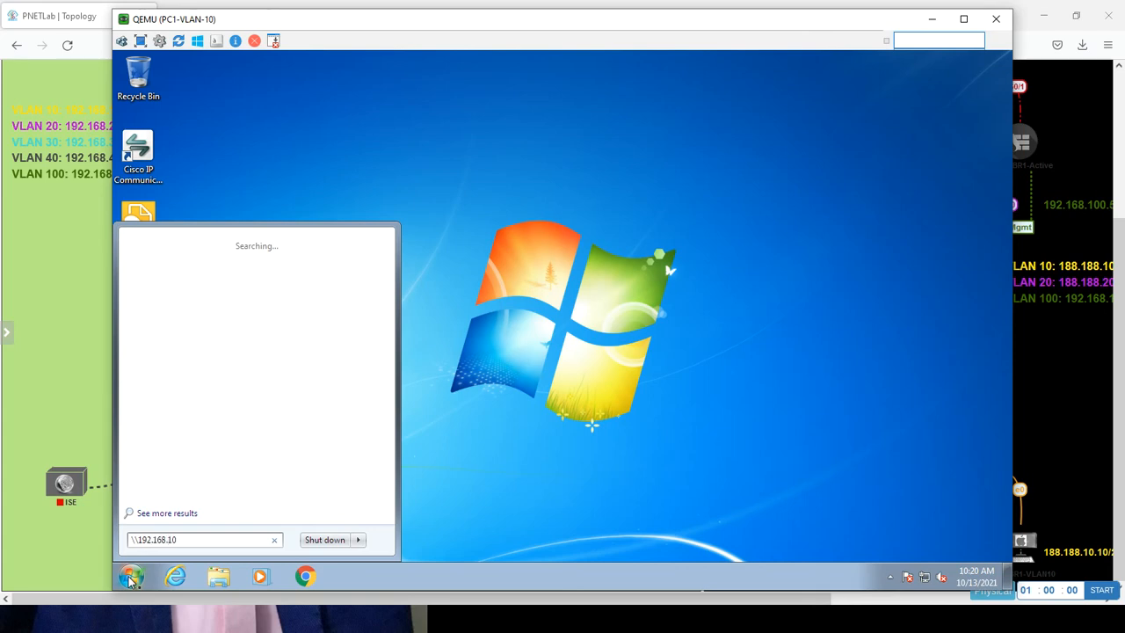
{"action": "key", "text": "BackSpace"}
{"action": "type", "text": "30.200"}
{"action": "key", "text": "Return"}
Copy eicar from ccie security onto the PC1-VLAN-10 desktop and return to the topology.
{"action": "left_click", "coordinate": [482, 190]}
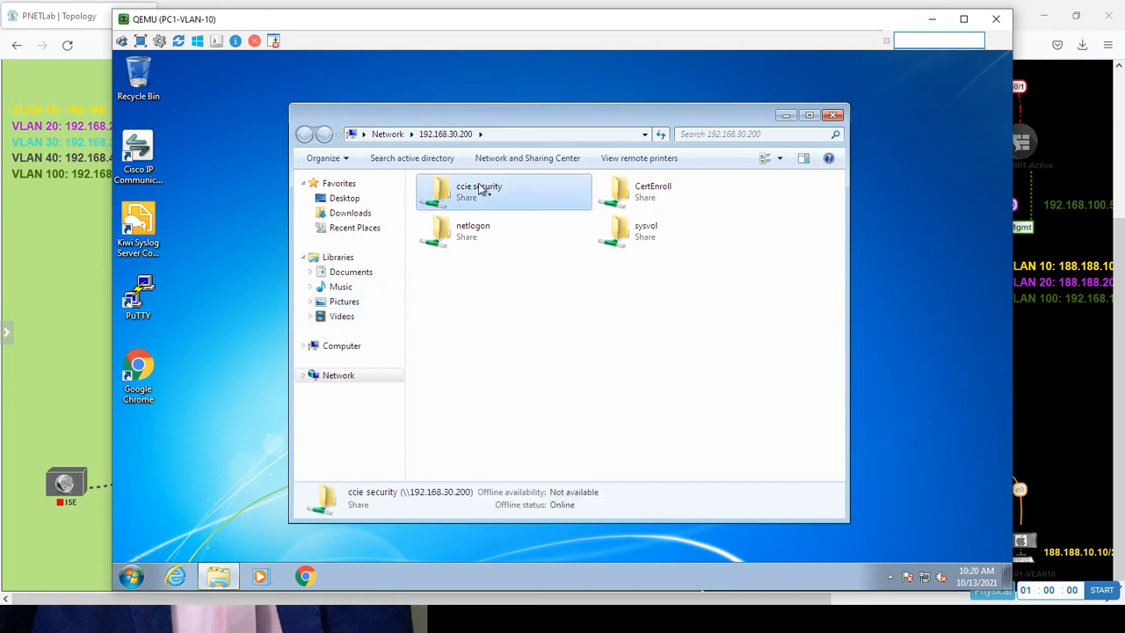
{"action": "double_click", "coordinate": [482, 190]}
{"action": "key", "text": "e"}
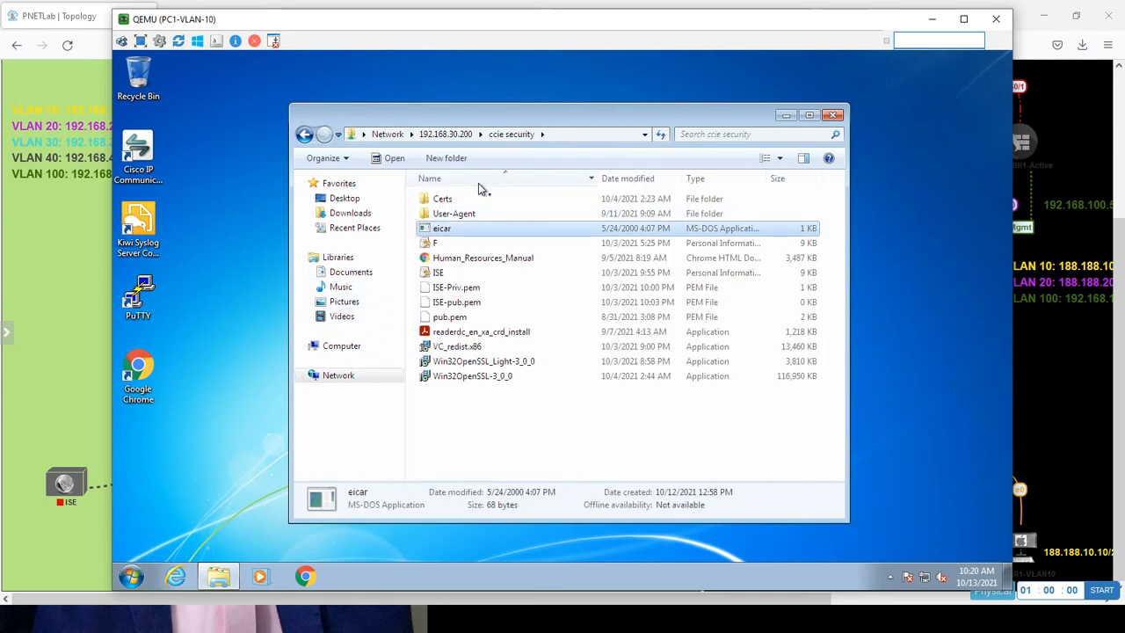
{"action": "right_click", "coordinate": [223, 225]}
{"action": "left_click", "coordinate": [249, 286]}
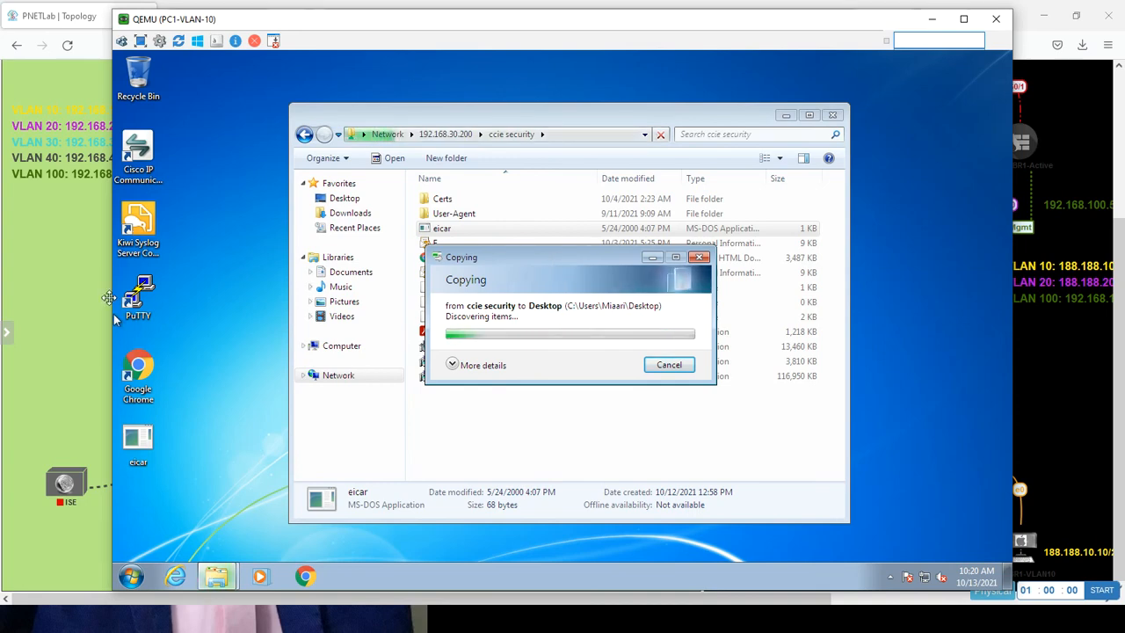
{"action": "left_click", "coordinate": [75, 306]}
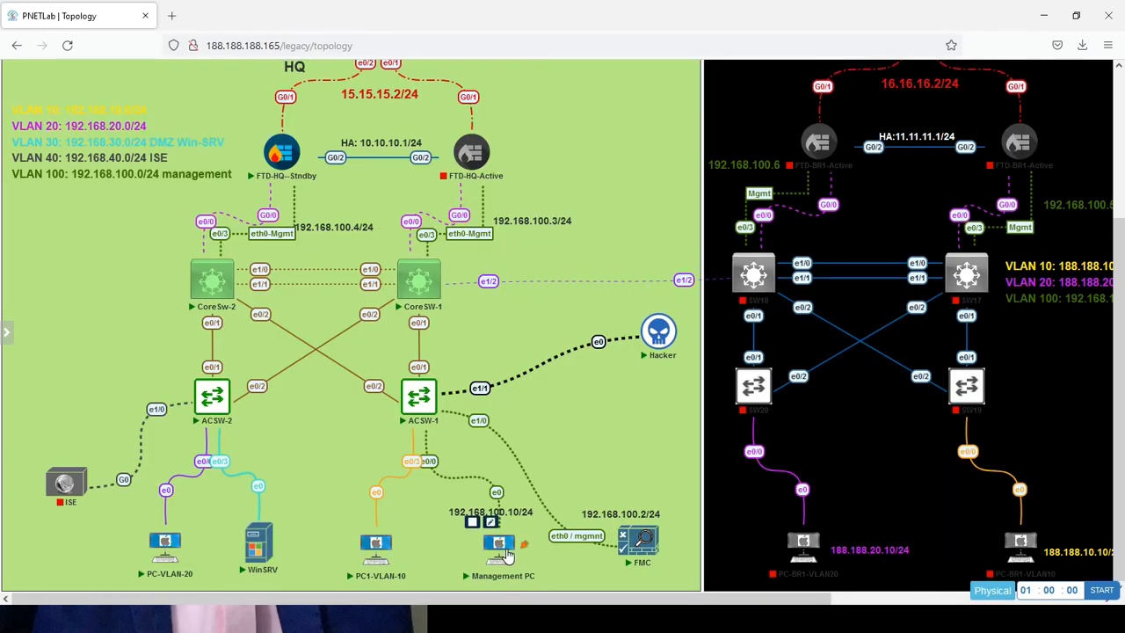
{"action": "left_click", "coordinate": [500, 545]}
Open the Management PC console and run \\192.168.30.8\buUL\ERP.exe.
{"action": "left_click", "coordinate": [587, 155]}
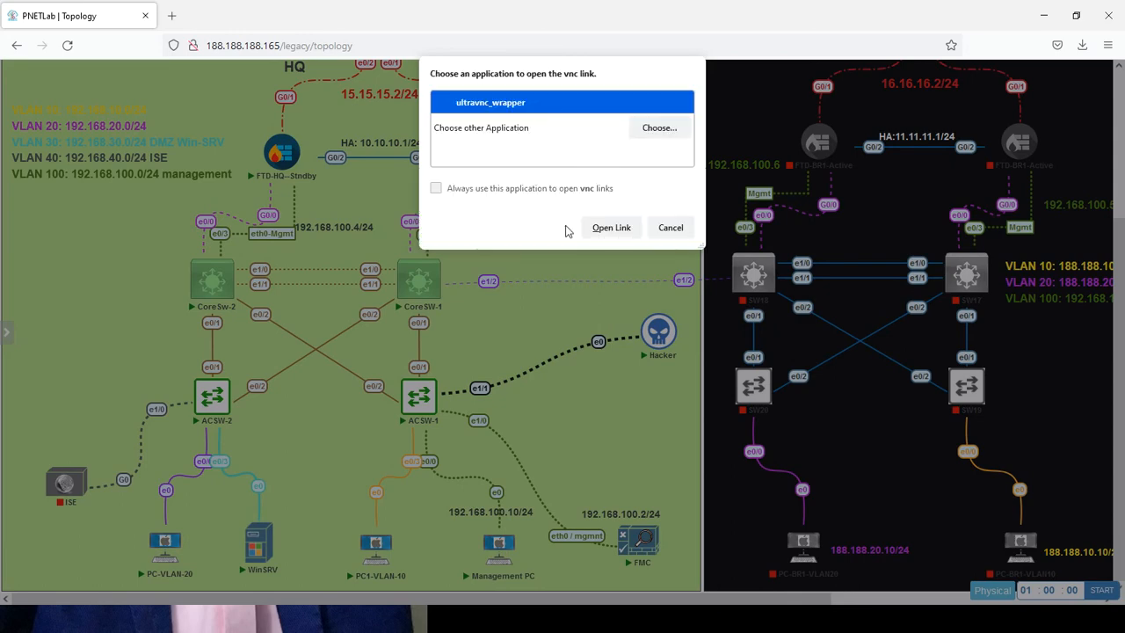
{"action": "left_click", "coordinate": [606, 227]}
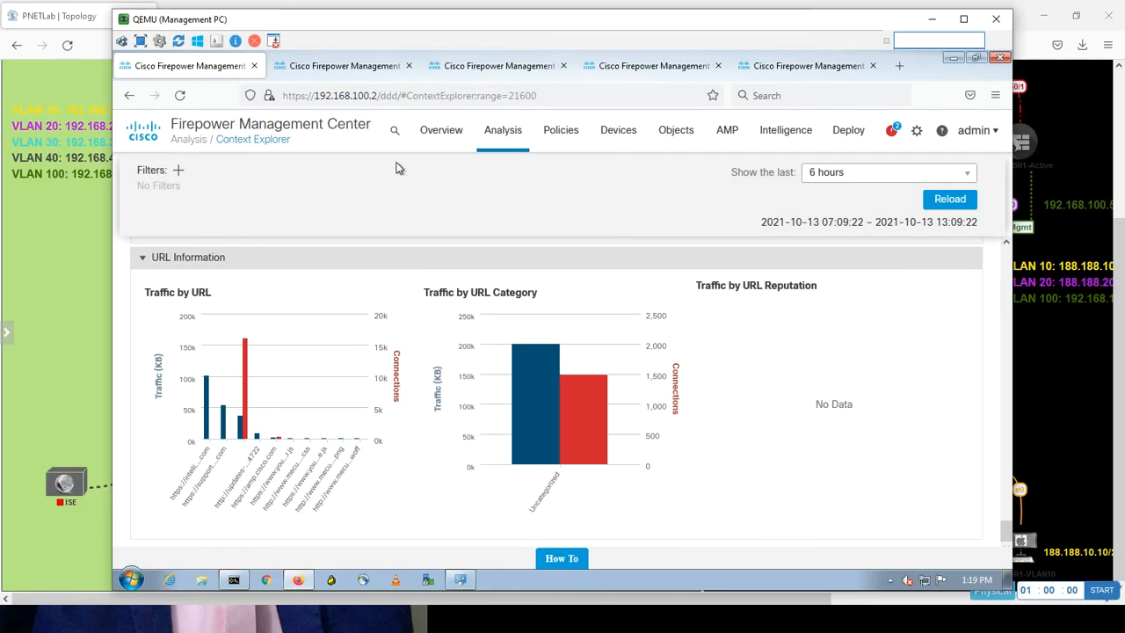
{"action": "left_click", "coordinate": [132, 580]}
{"action": "type", "text": "\\\\192.1"}
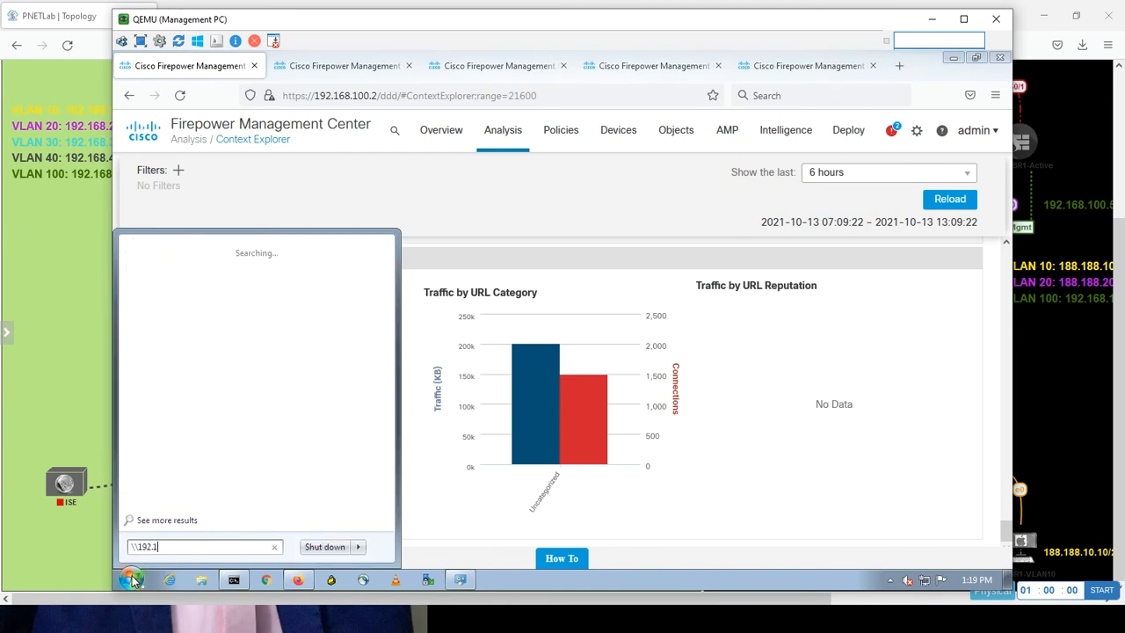
{"action": "type", "text": "68.30.8\\buUL\\ERP.exe"}
{"action": "key", "text": "Return"}
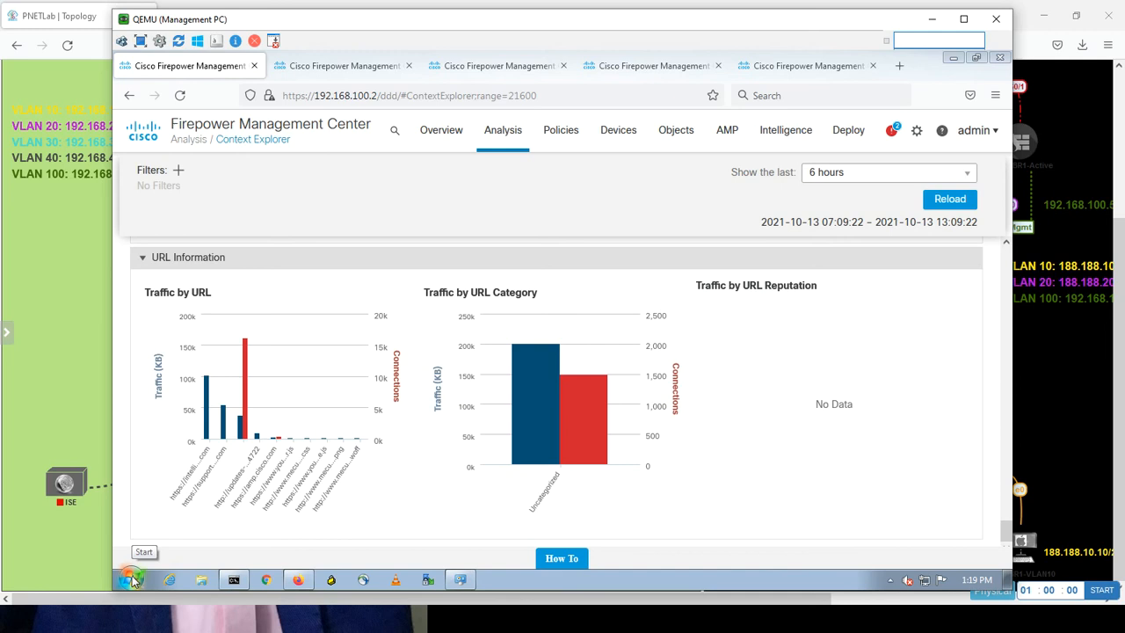
Request the \\192.168.30.200 share from the Management PC Start search.
{"action": "left_click", "coordinate": [132, 581]}
{"action": "type", "text": "\\\\192.168"}
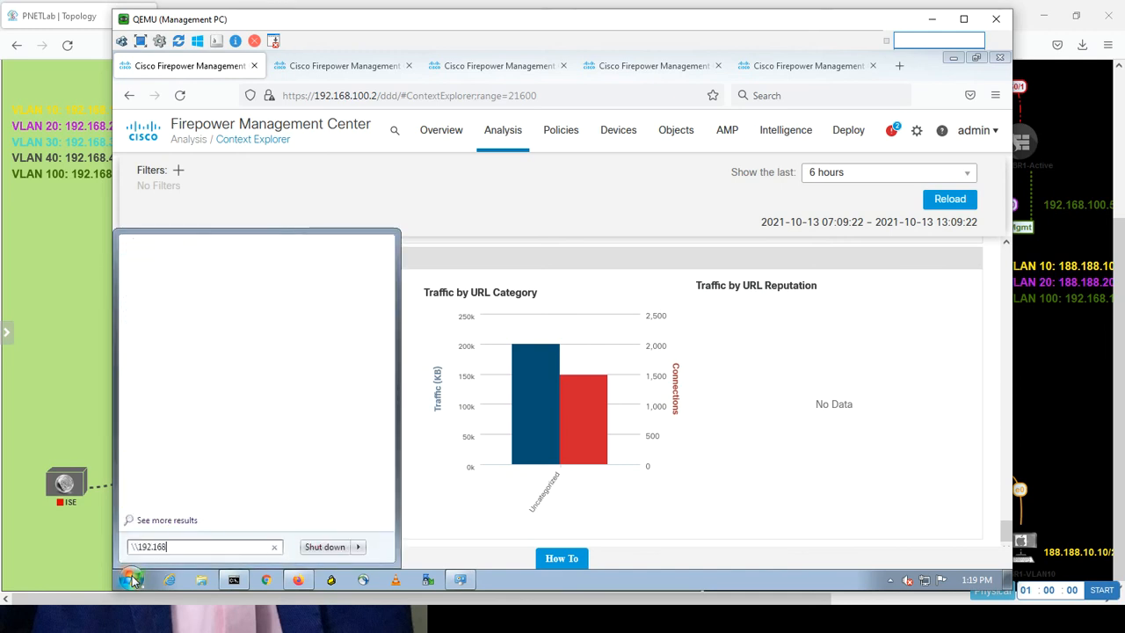
{"action": "type", "text": ".30.200"}
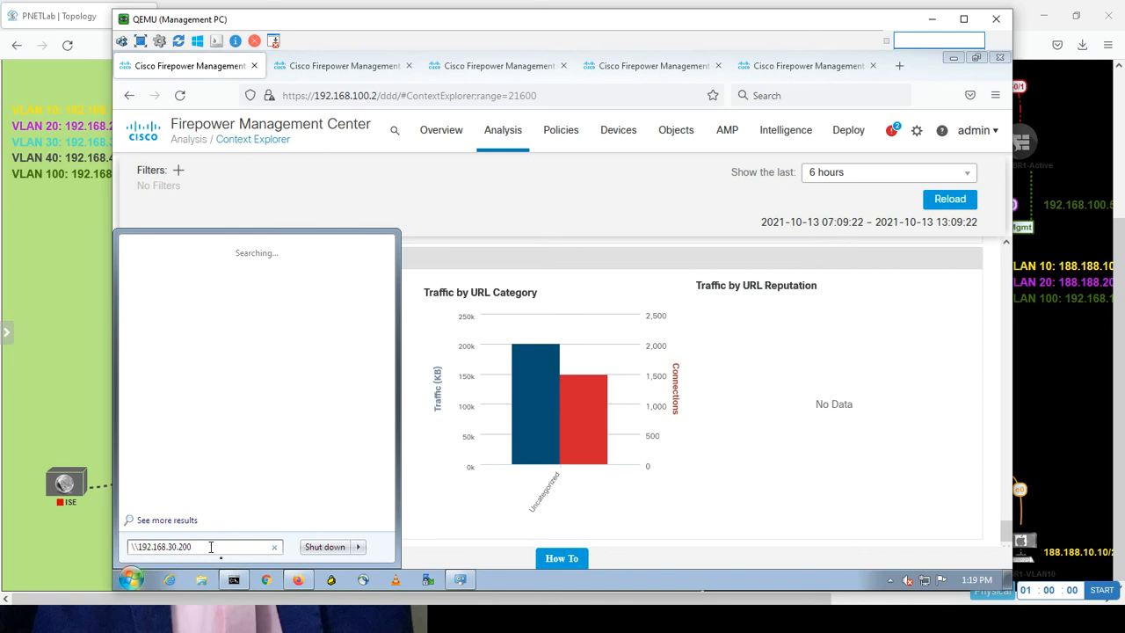
{"action": "key", "text": "Return"}
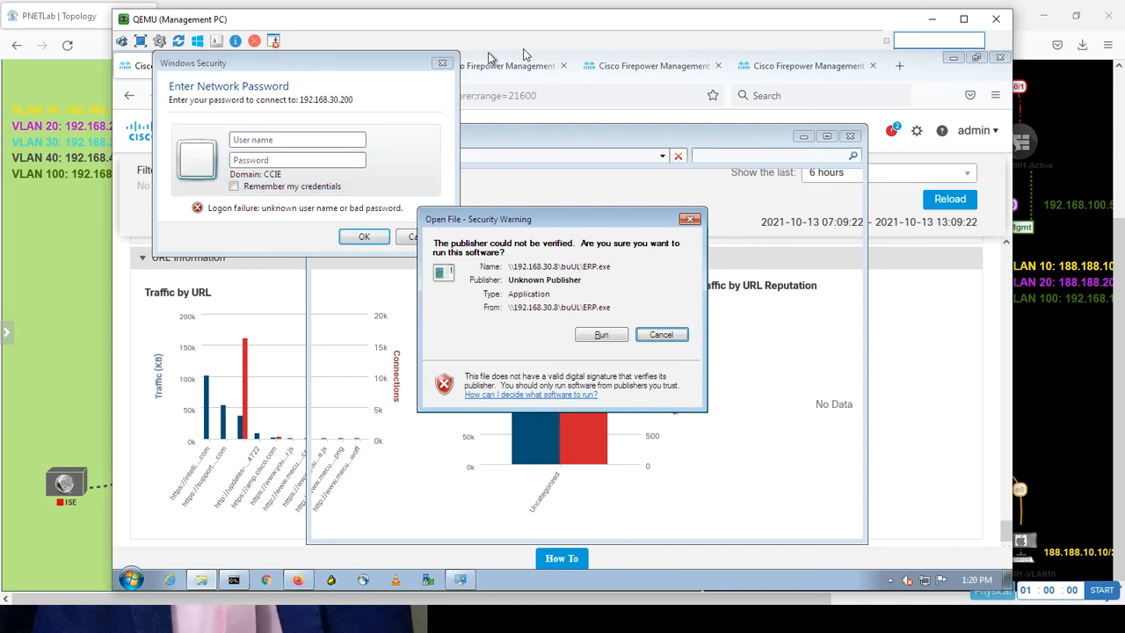
Allow ERP.exe to run and sign in to the share as Administrator with the account password.
{"action": "left_click", "coordinate": [600, 334]}
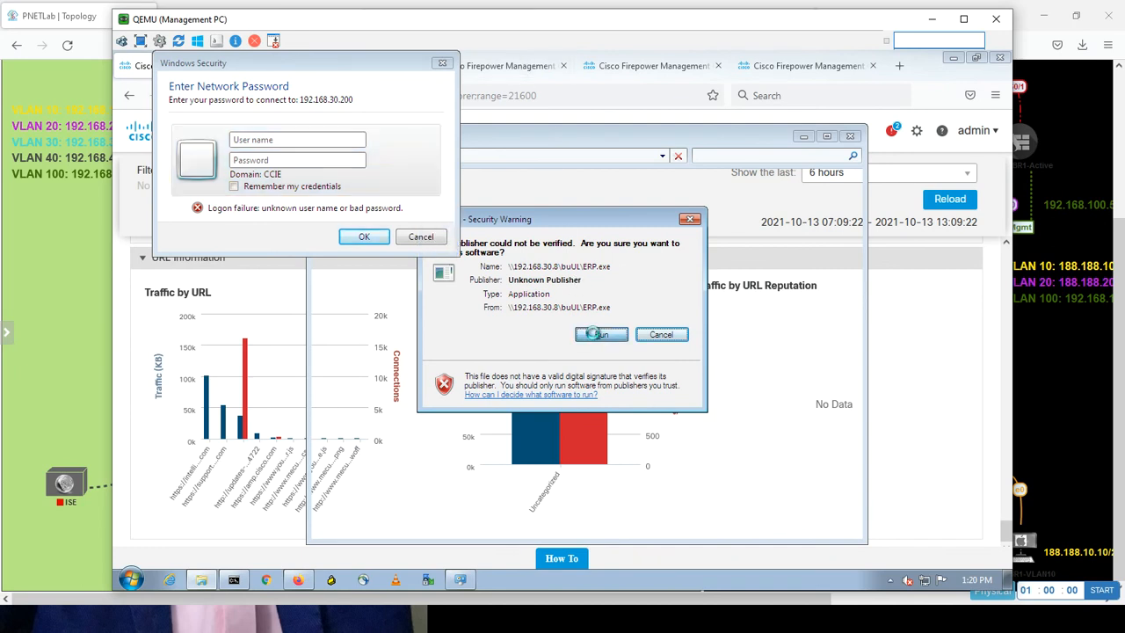
{"action": "left_click", "coordinate": [279, 140]}
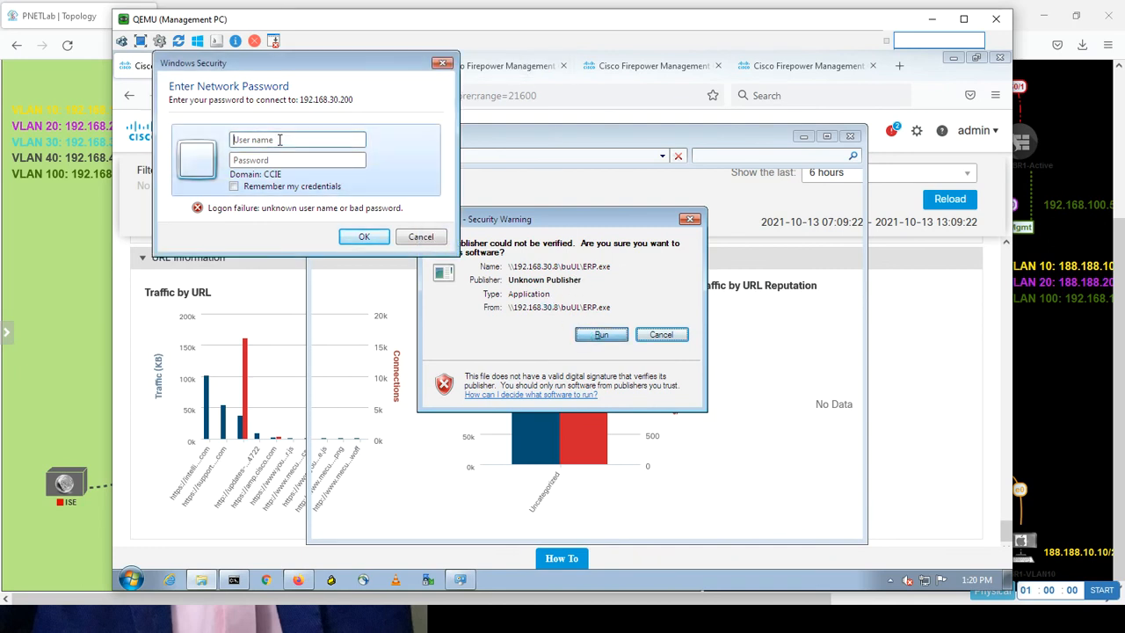
{"action": "type", "text": "Administrator"}
{"action": "key", "text": "Tab"}
{"action": "type", "text": "cisco123"}
{"action": "key", "text": "Return"}
Paste eicar.com from ccie security onto the Management PC desktop, then switch to the Hacker machine.
{"action": "double_click", "coordinate": [517, 216]}
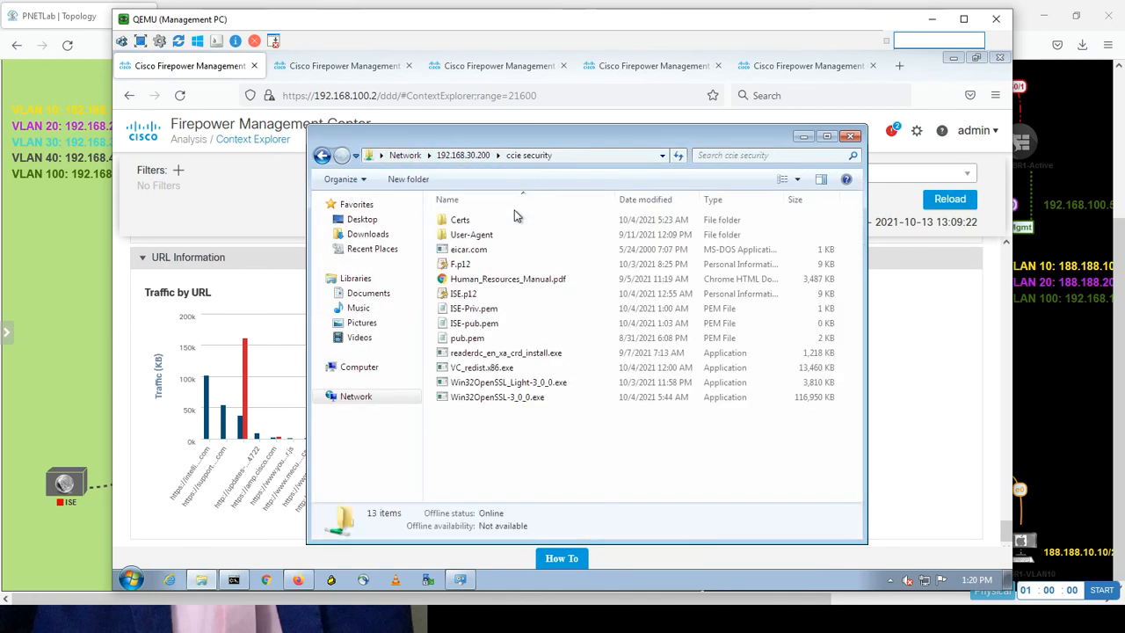
{"action": "left_click", "coordinate": [471, 252]}
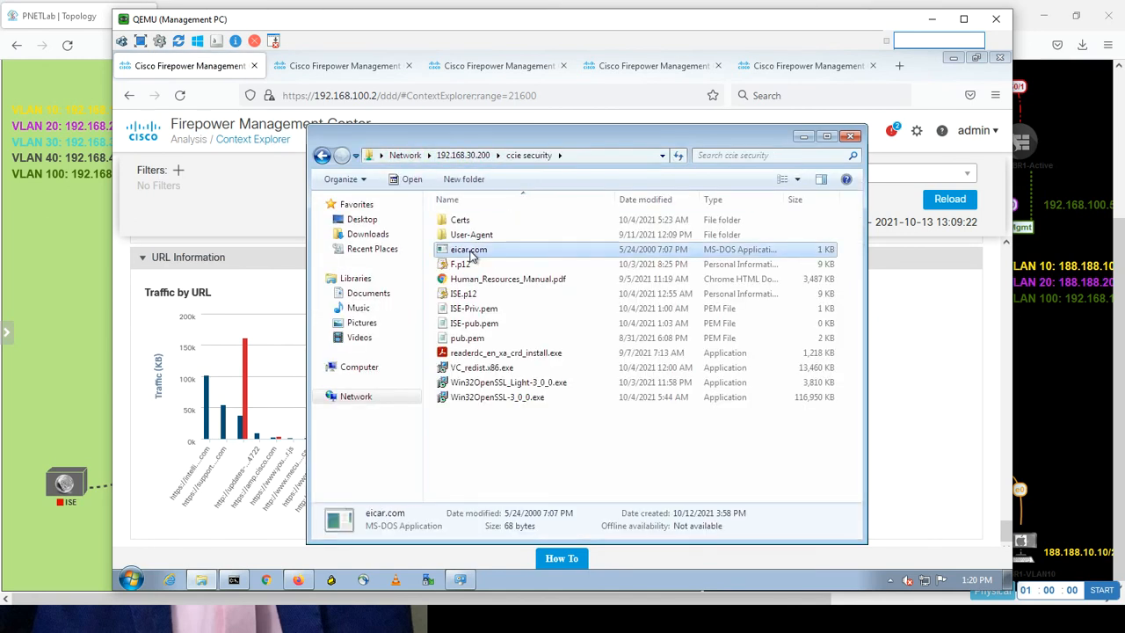
{"action": "left_click", "coordinate": [804, 137]}
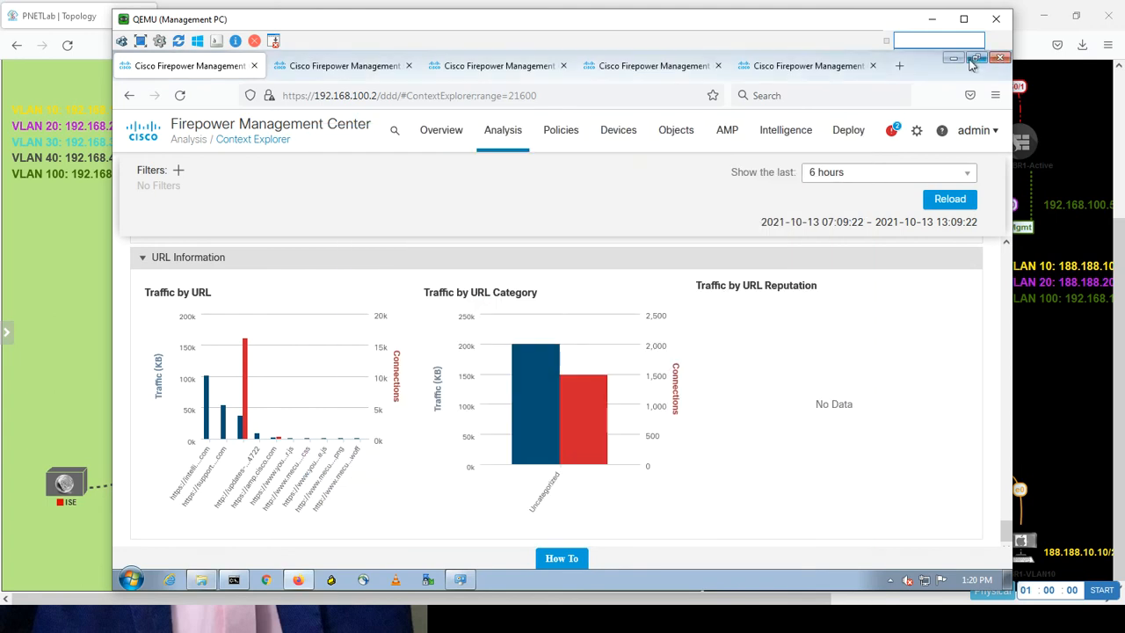
{"action": "left_click", "coordinate": [954, 66]}
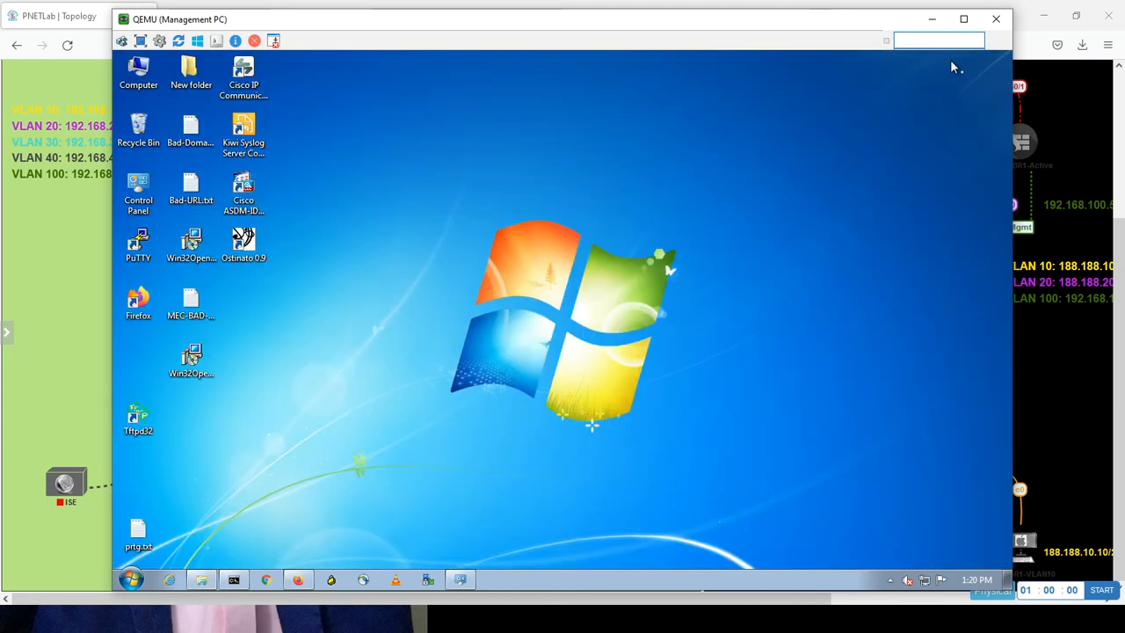
{"action": "right_click", "coordinate": [449, 257]}
{"action": "left_click", "coordinate": [475, 320]}
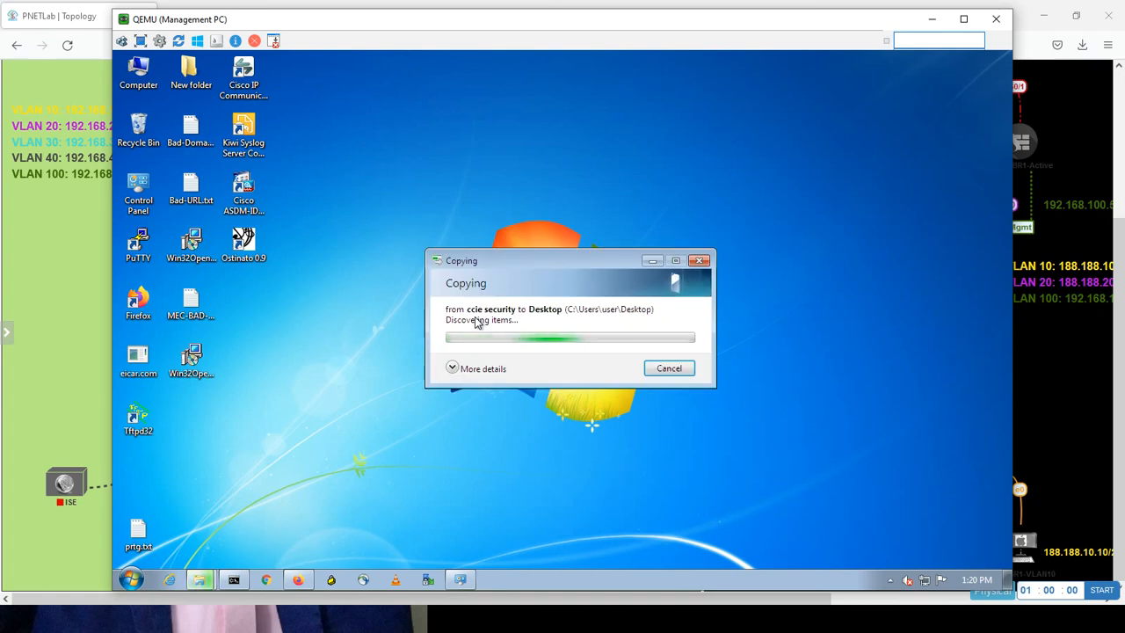
{"action": "key", "text": "alt+Tab"}
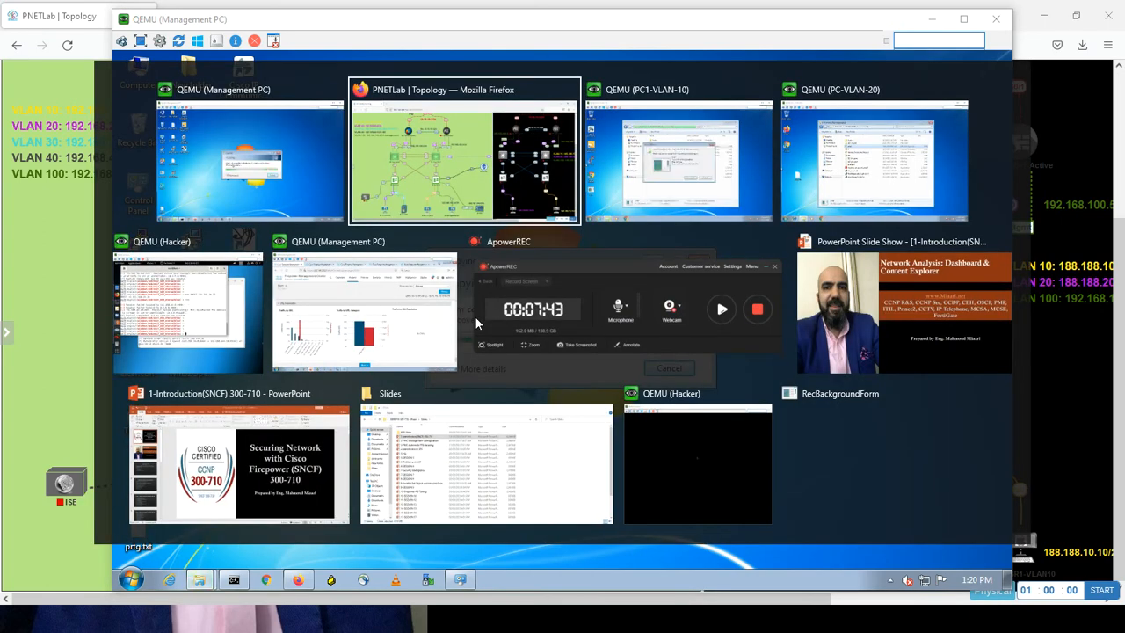
{"action": "key", "text": "Tab"}
{"action": "key", "text": "Tab"}
{"action": "key", "text": "Tab"}
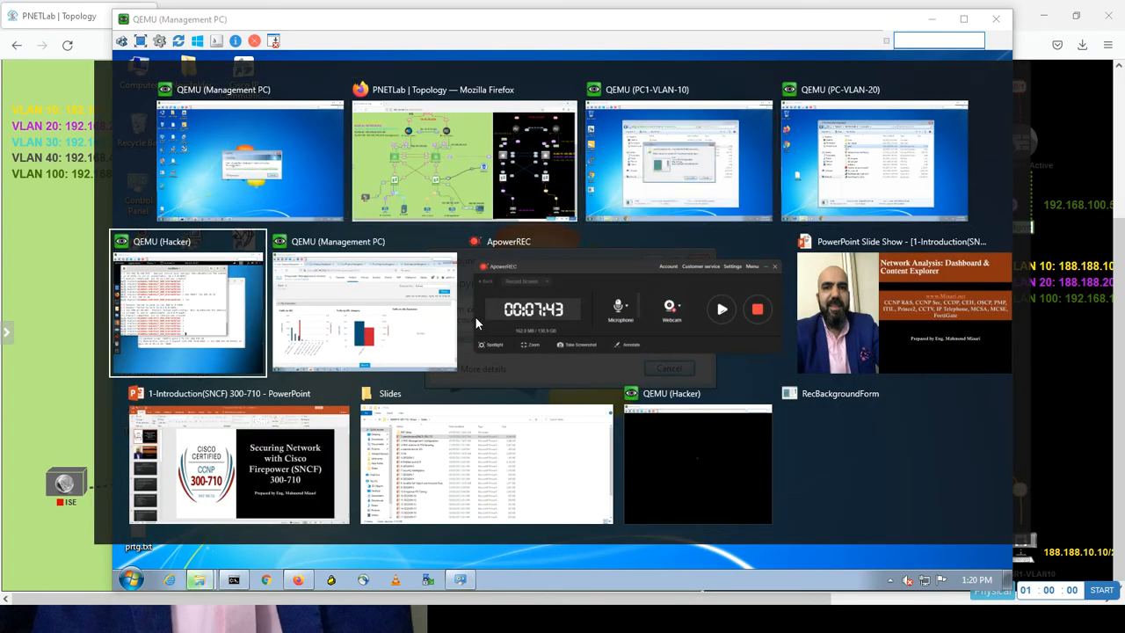
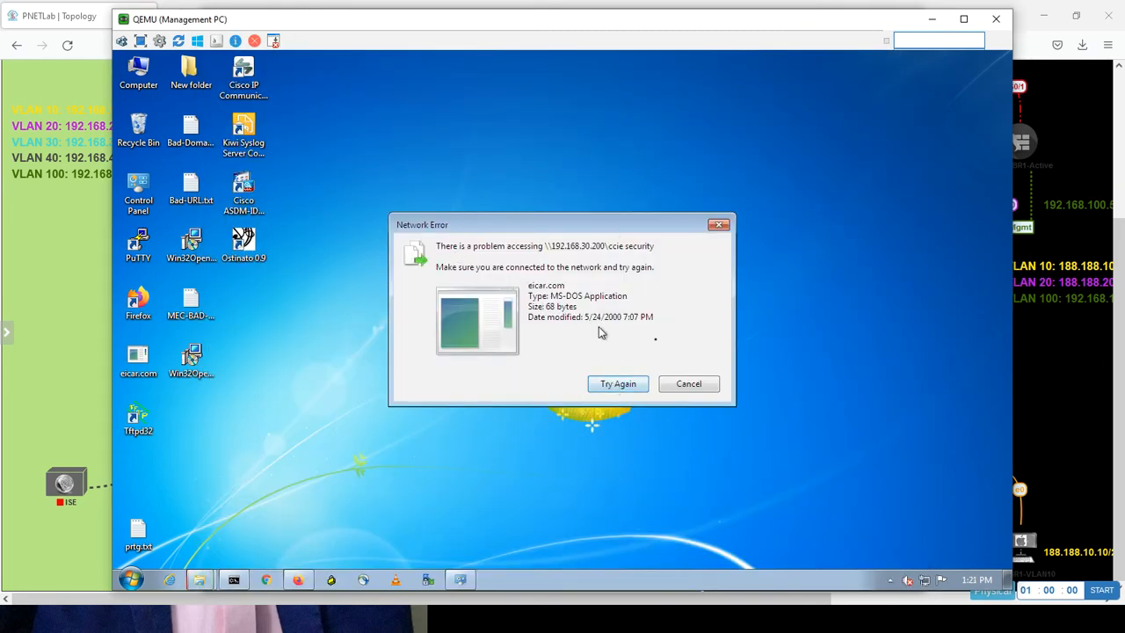
Abandon the failed eicar.com copy and bring Firefox with Firepower back to the front.
{"action": "left_click", "coordinate": [675, 384]}
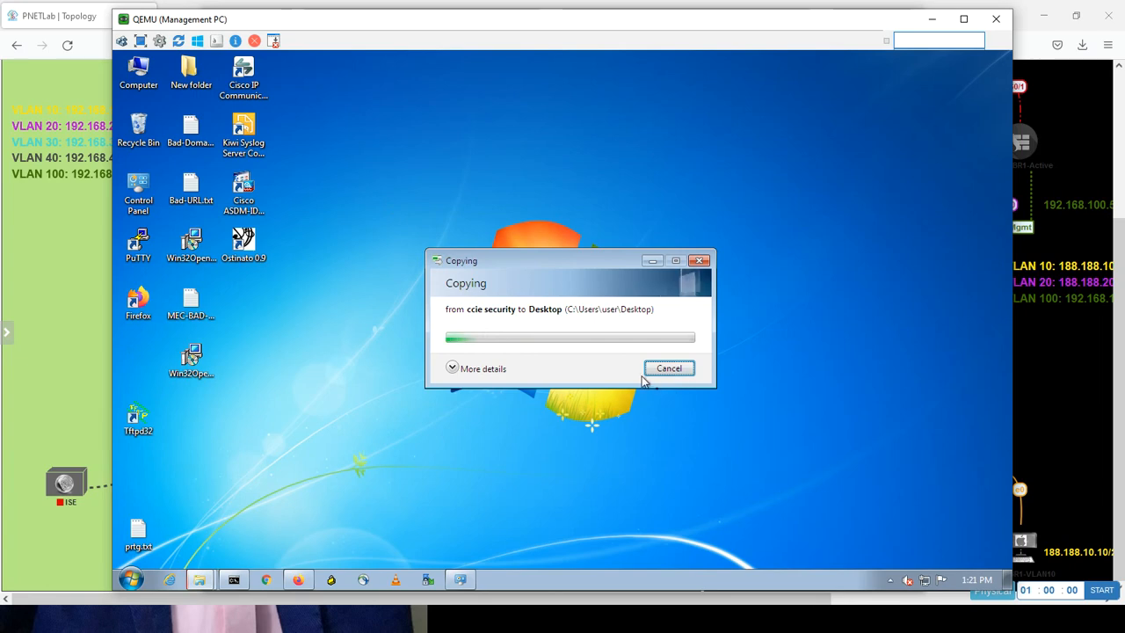
{"action": "left_click", "coordinate": [660, 371]}
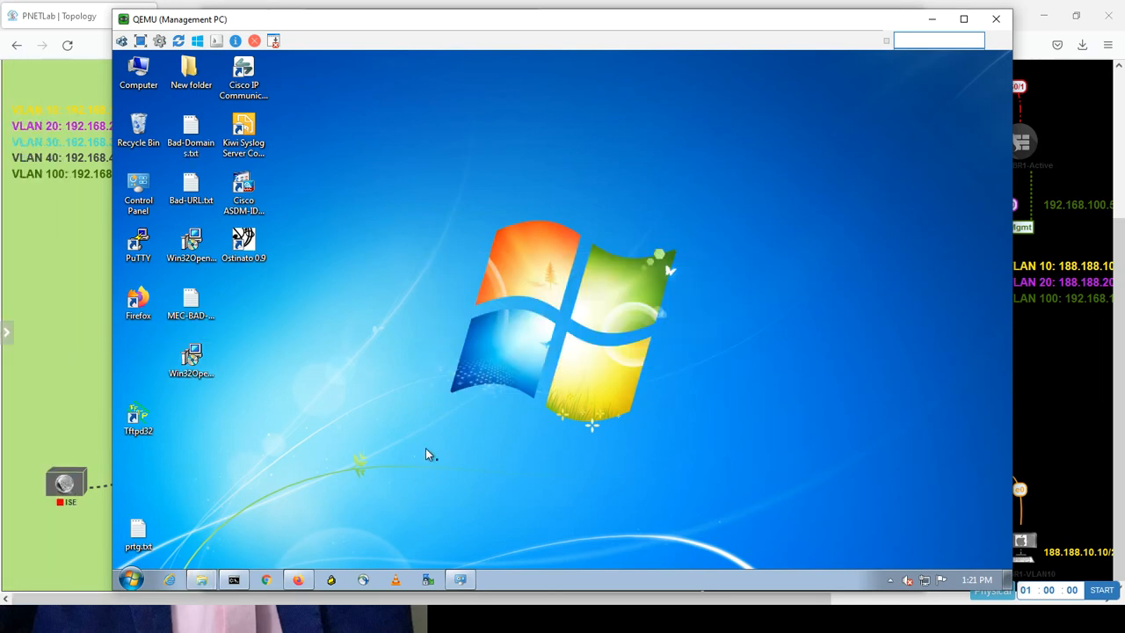
{"action": "left_click", "coordinate": [299, 580]}
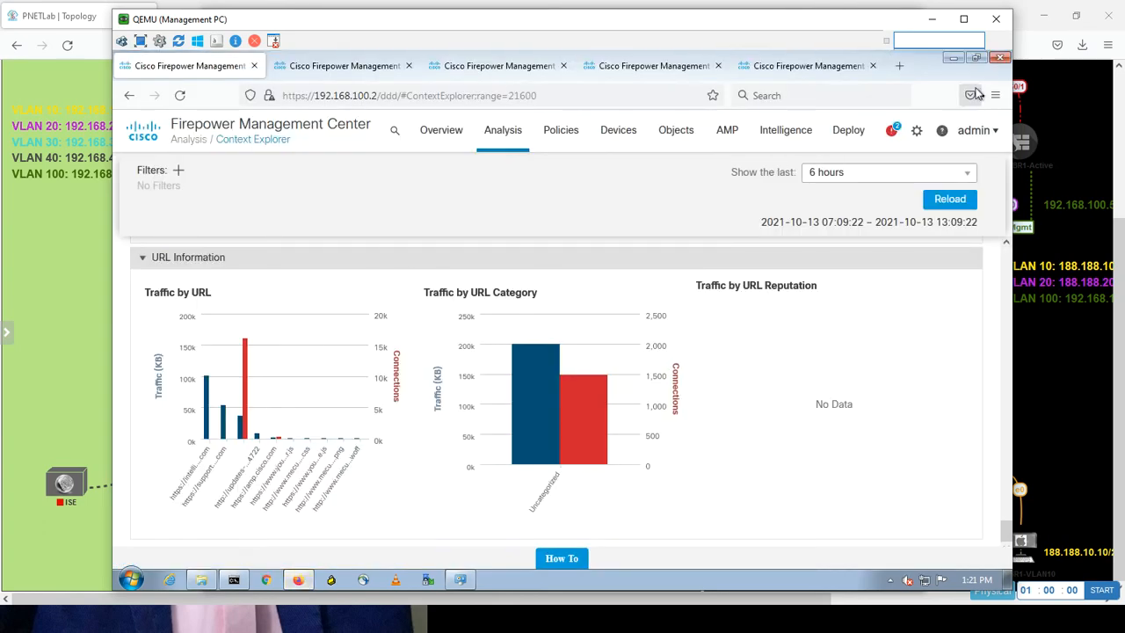
Briefly visit cars.com in a new browser tab, then close it.
{"action": "left_click", "coordinate": [903, 70]}
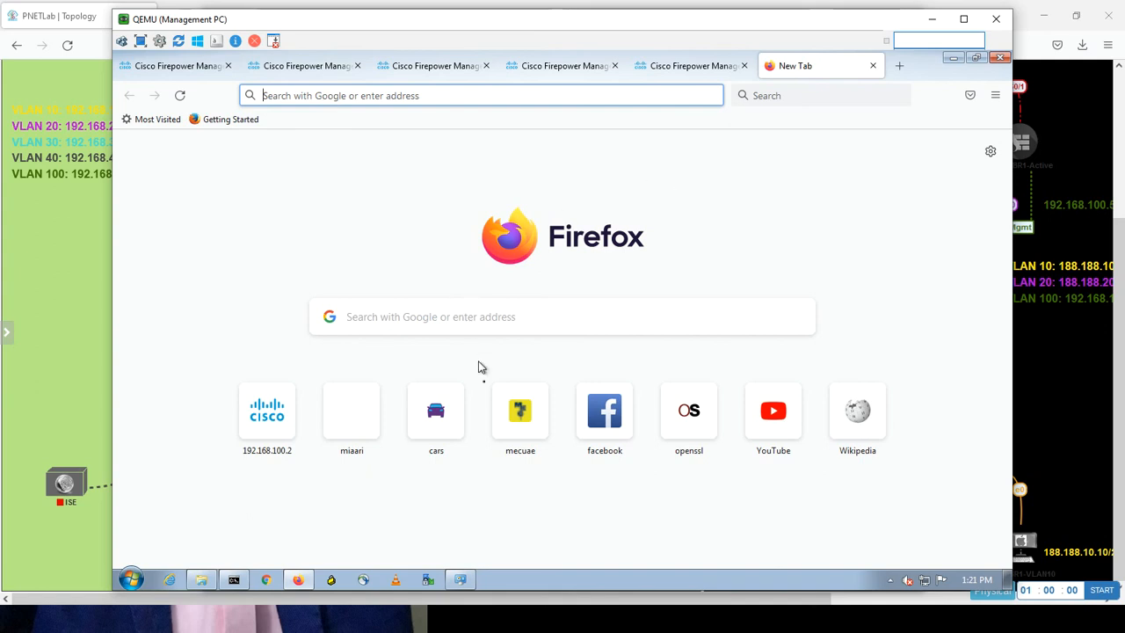
{"action": "left_click", "coordinate": [436, 424]}
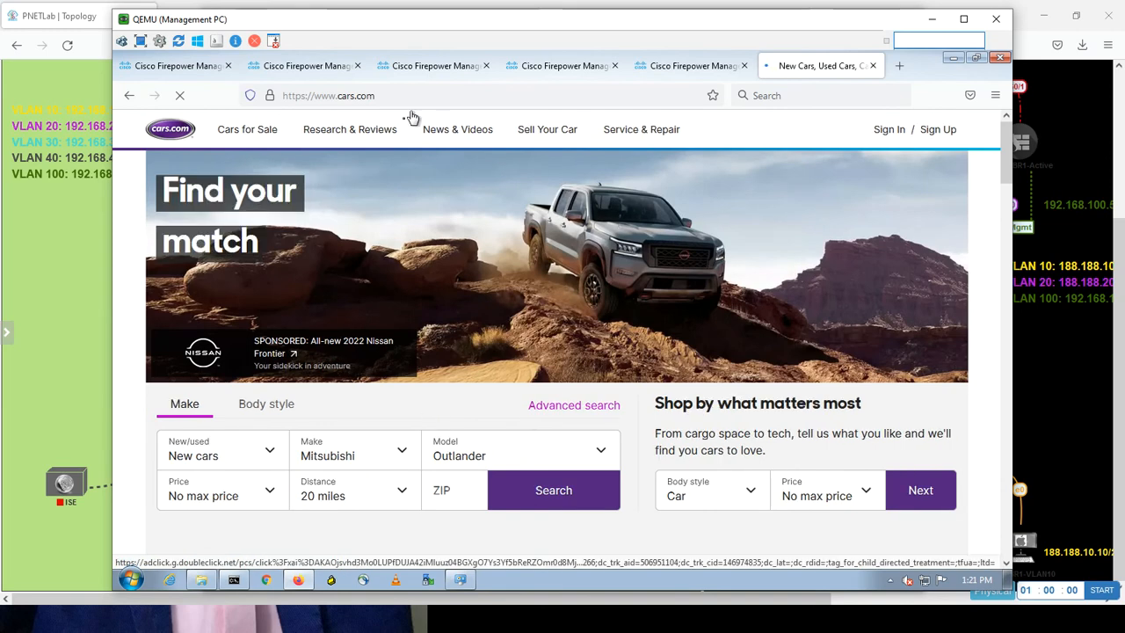
{"action": "left_click", "coordinate": [875, 67]}
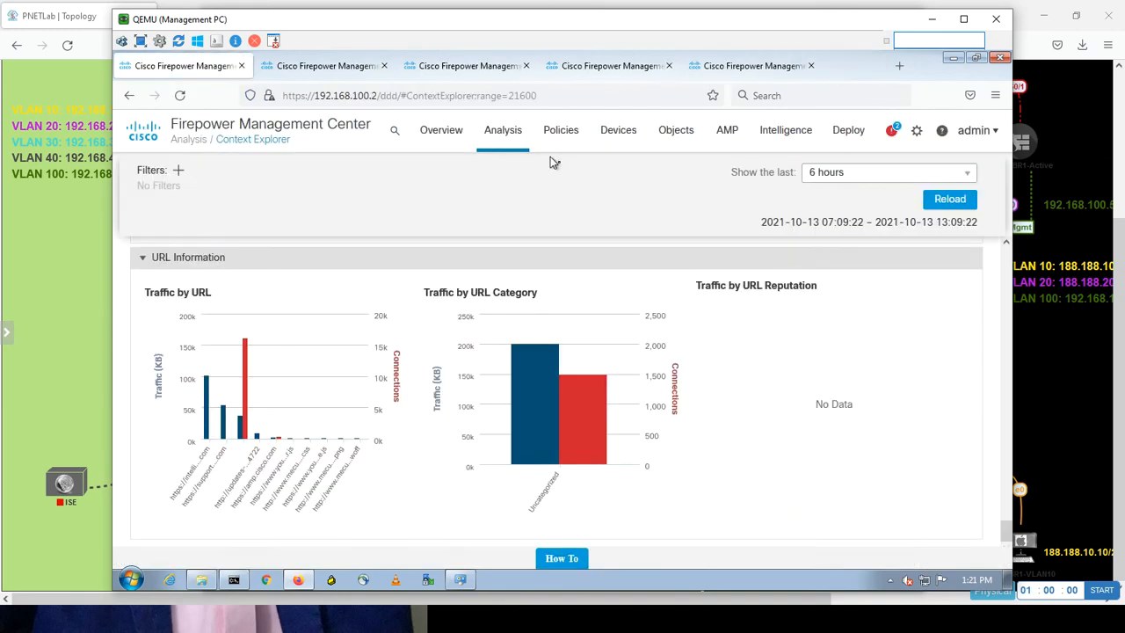
Load britannica.com in another new tab.
{"action": "left_click", "coordinate": [899, 66]}
{"action": "left_click", "coordinate": [507, 97]}
{"action": "type", "text": "b"}
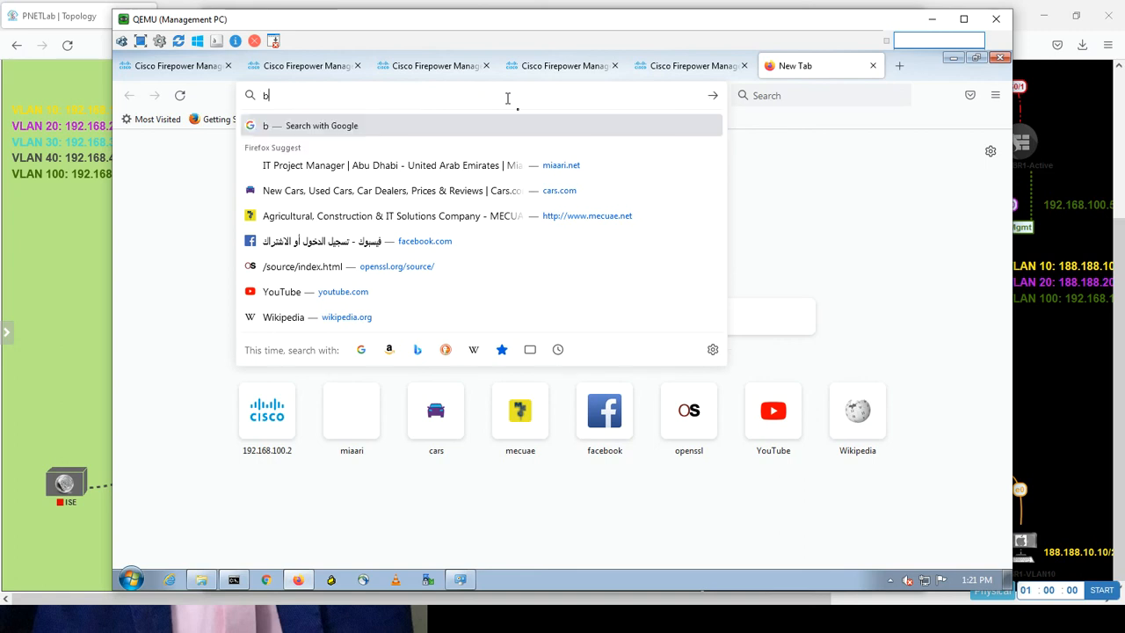
{"action": "type", "text": "ritanna"}
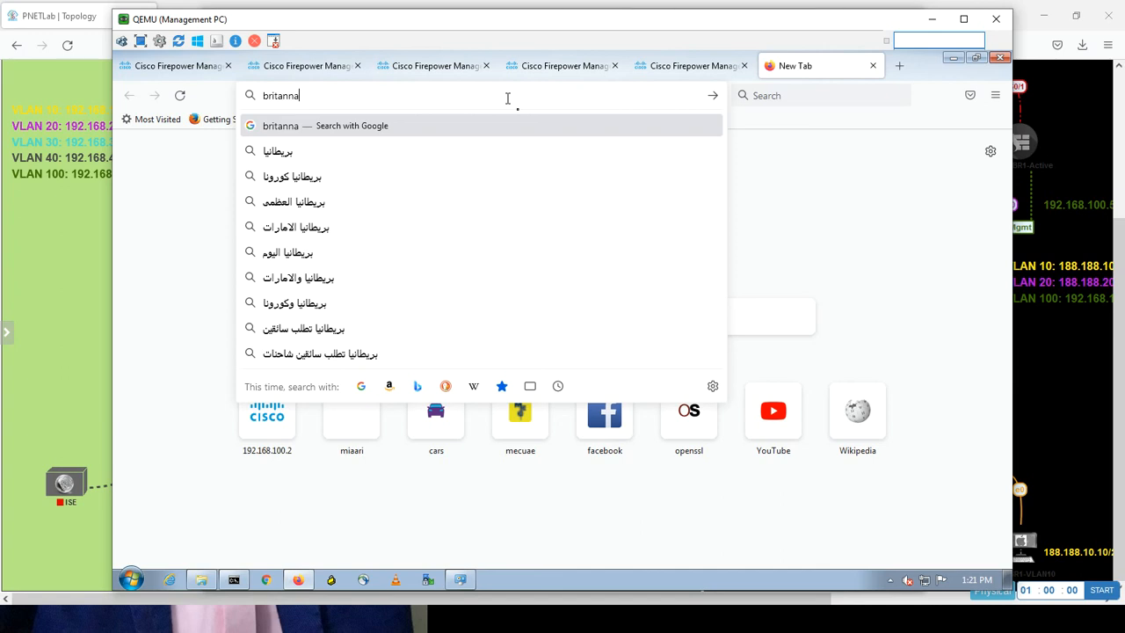
{"action": "key", "text": "BackSpace"}
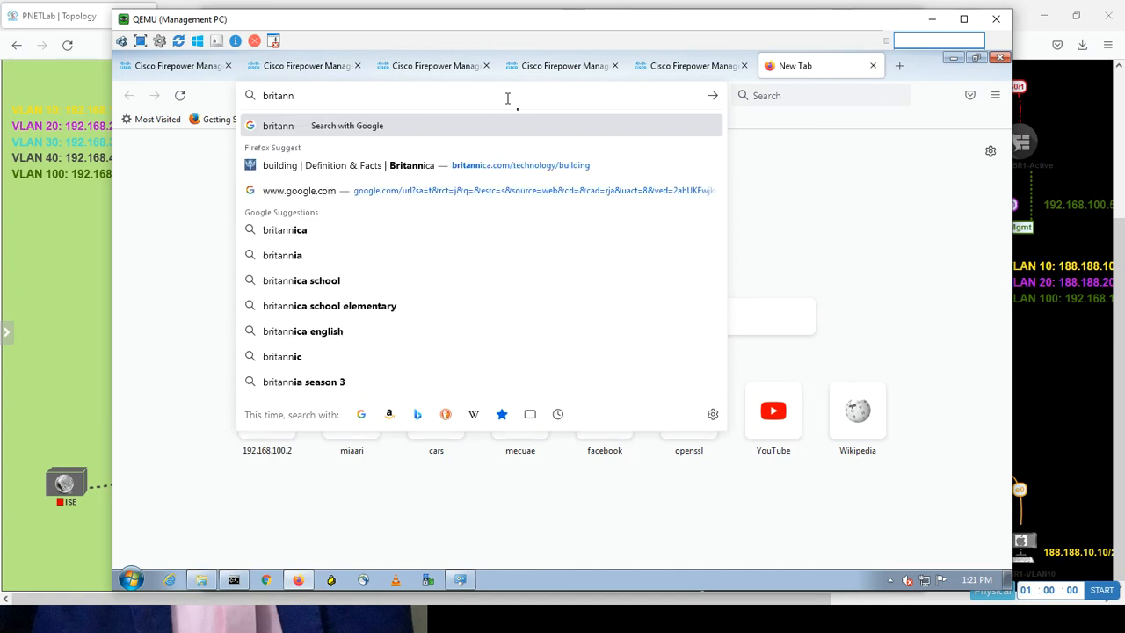
{"action": "type", "text": "ica"}
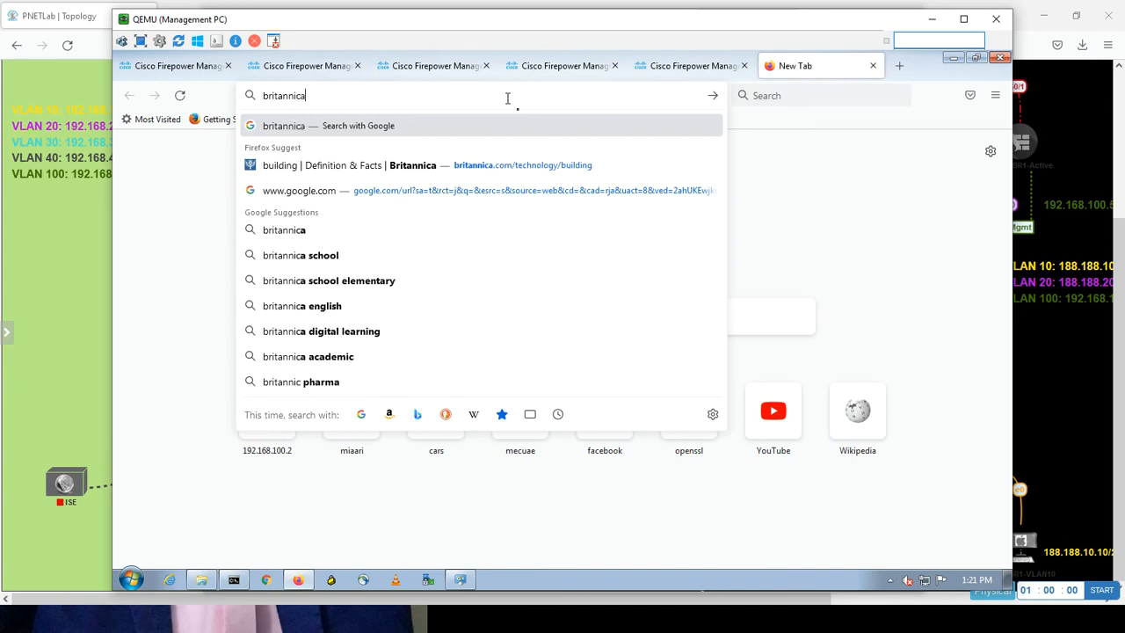
{"action": "type", "text": ".com"}
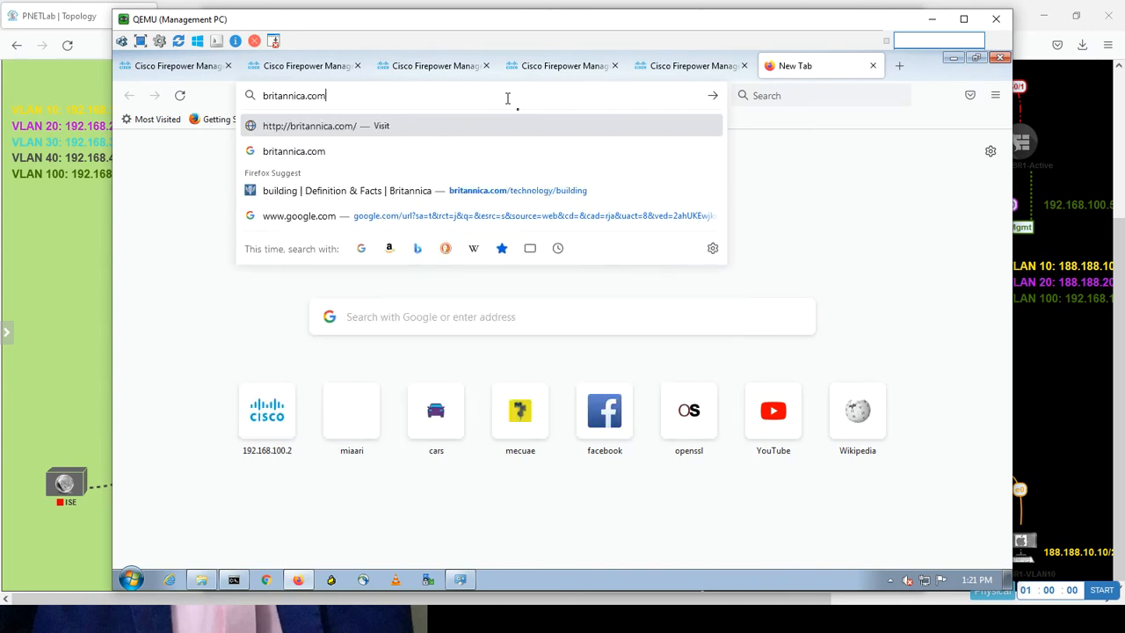
{"action": "key", "text": "Return"}
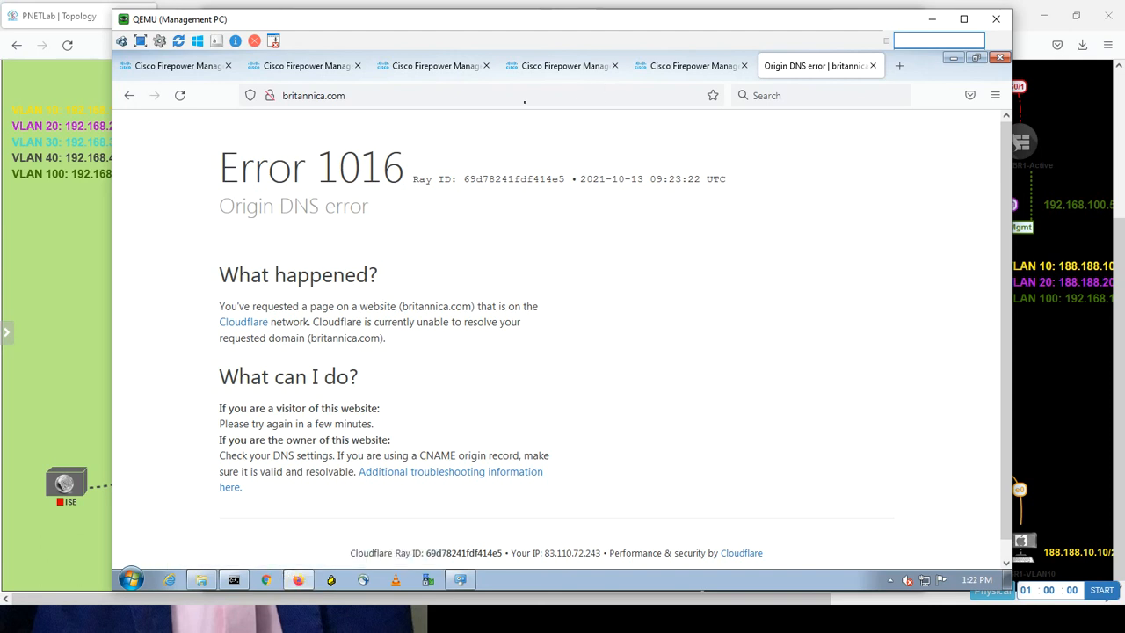
Return to Firepower and open the Security Intelligence Events table.
{"action": "left_click", "coordinate": [299, 66]}
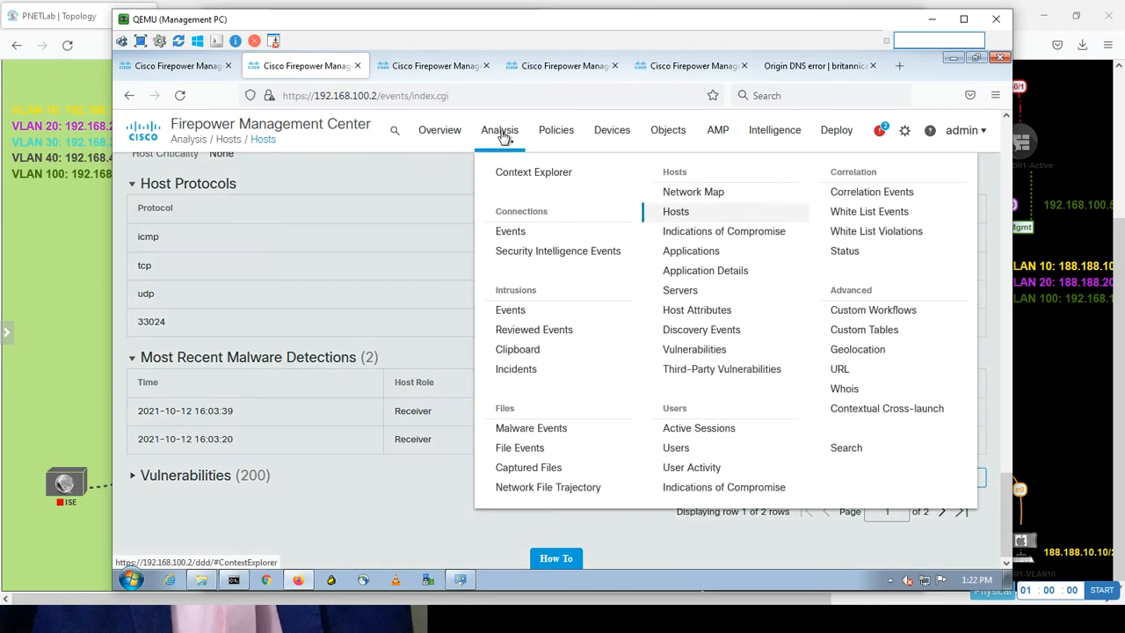
{"action": "mouse_move", "coordinate": [501, 135]}
{"action": "left_click", "coordinate": [541, 254]}
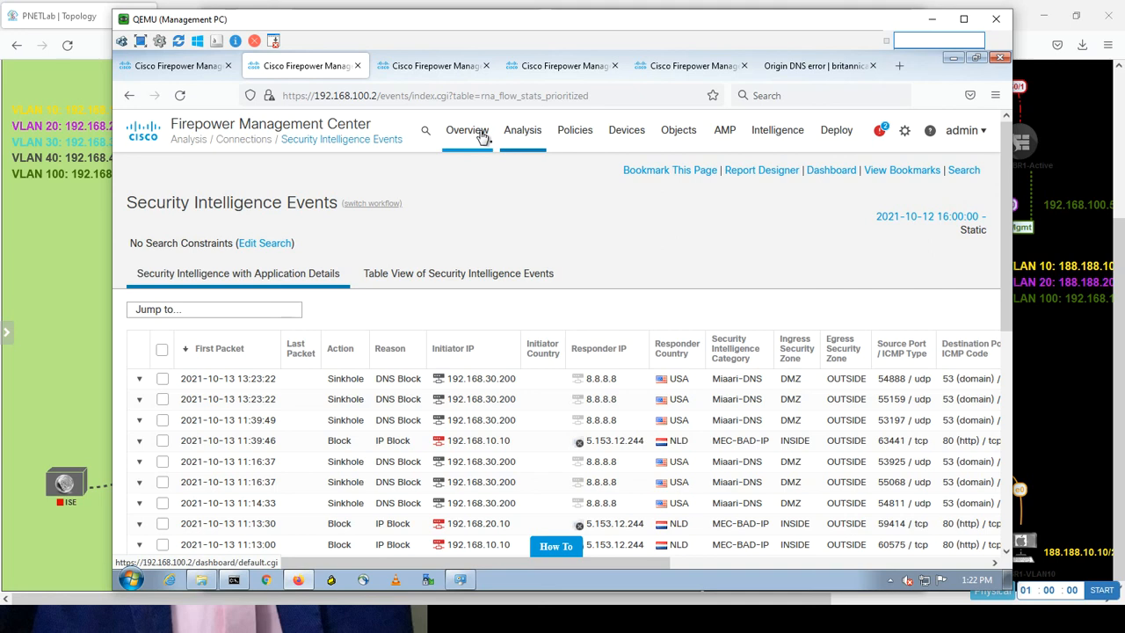
Show the Malware Summary listing the EICAR eicar.com detection with count 10.
{"action": "left_click", "coordinate": [515, 136]}
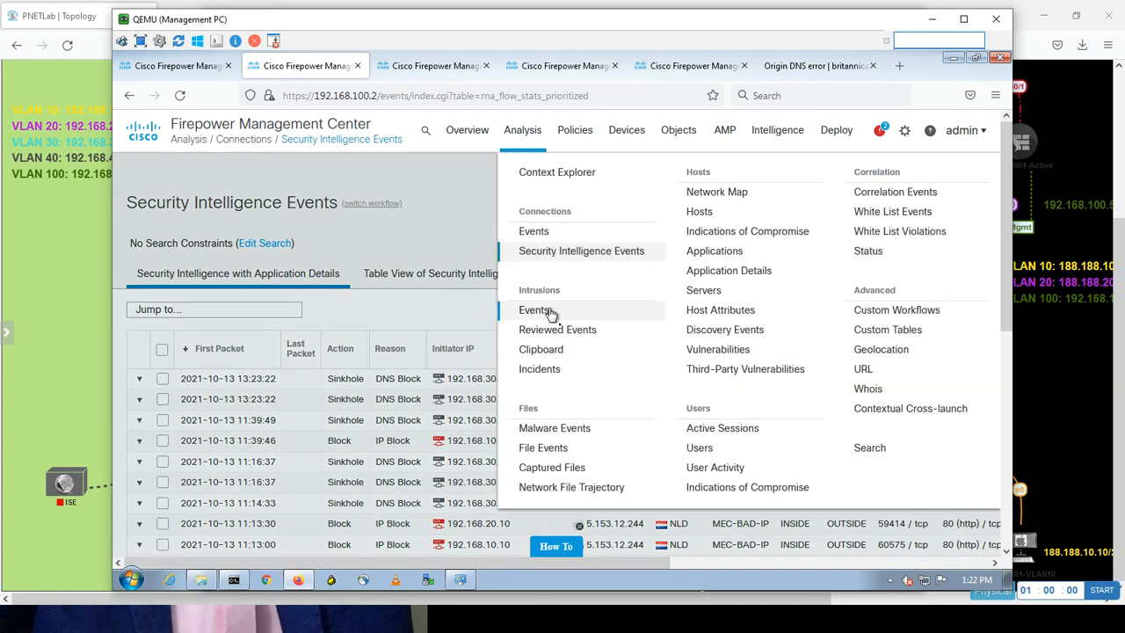
{"action": "left_click", "coordinate": [567, 428]}
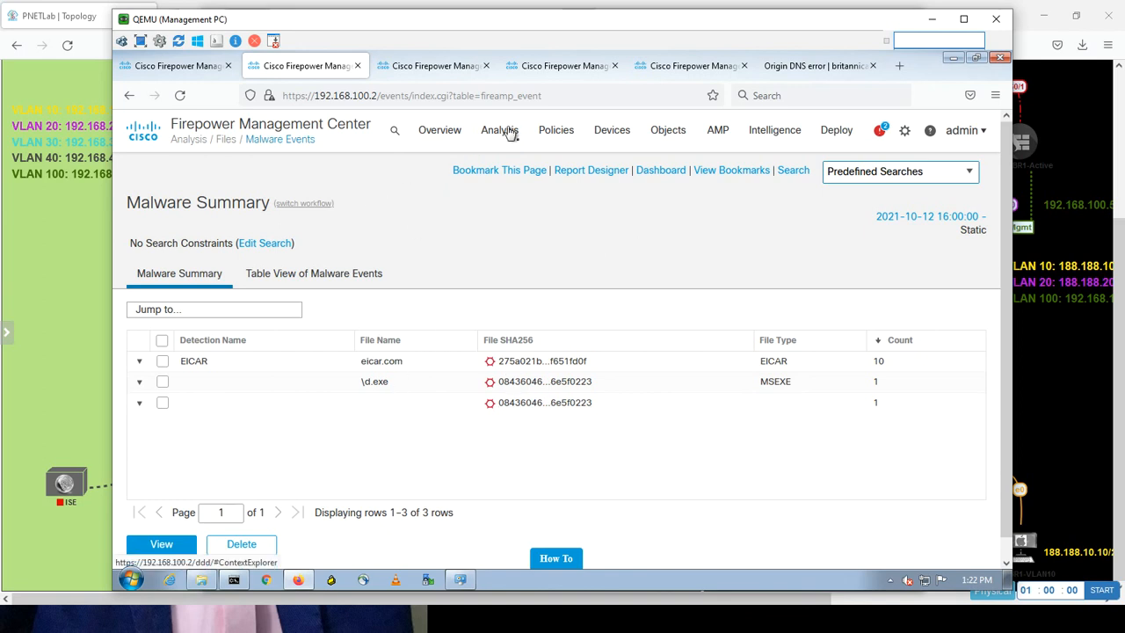
{"action": "mouse_move", "coordinate": [505, 132]}
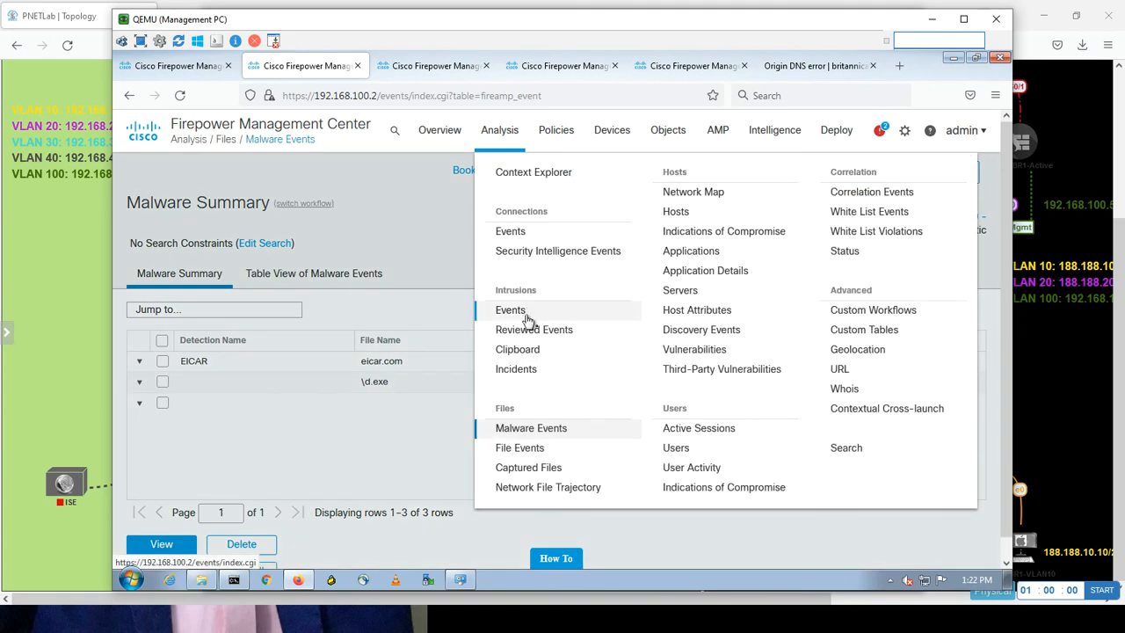
Drill into the INDICATOR-COMPROMISE Meterpreter download events, showing four high-priority events from 192.168.30.8.
{"action": "left_click", "coordinate": [527, 317]}
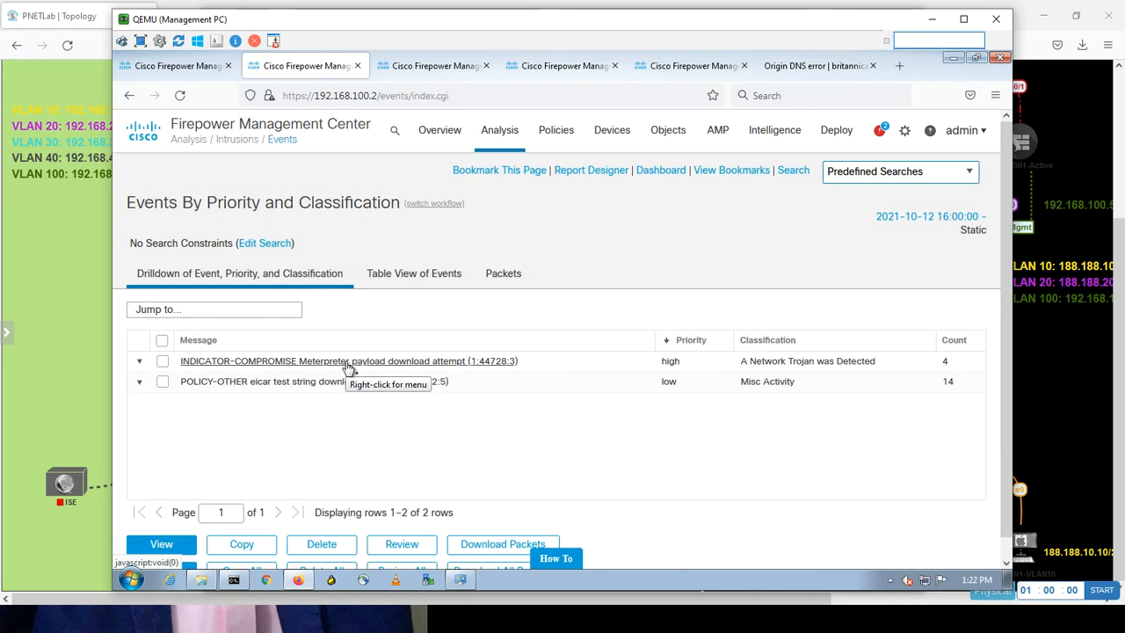
{"action": "left_click", "coordinate": [349, 367]}
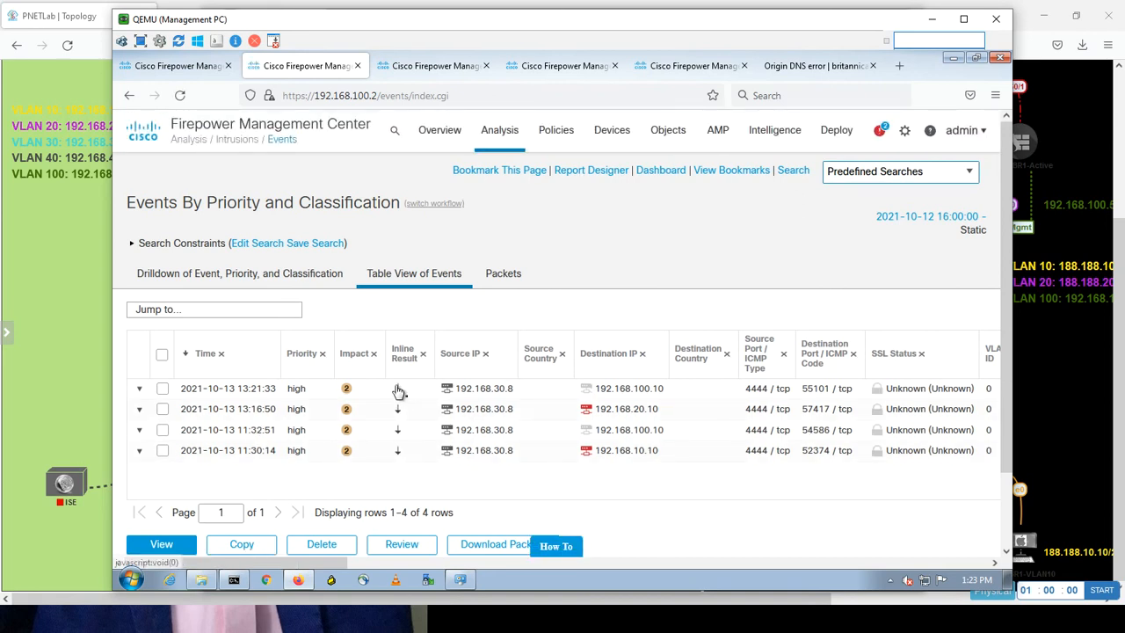
{"action": "left_click", "coordinate": [397, 389]}
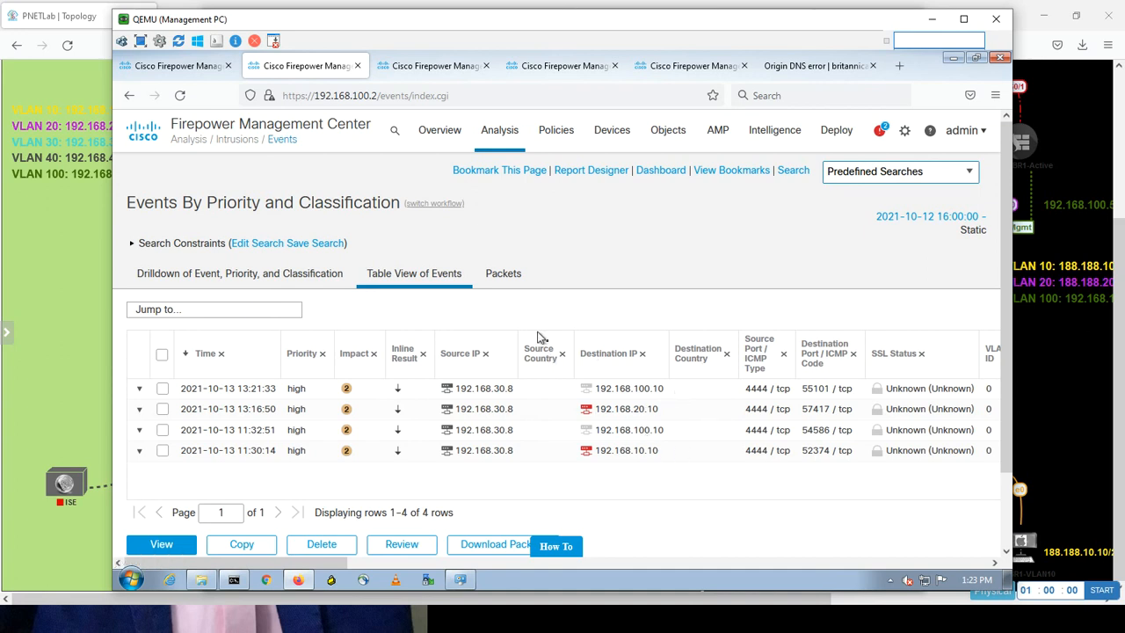
{"action": "mouse_move", "coordinate": [446, 137]}
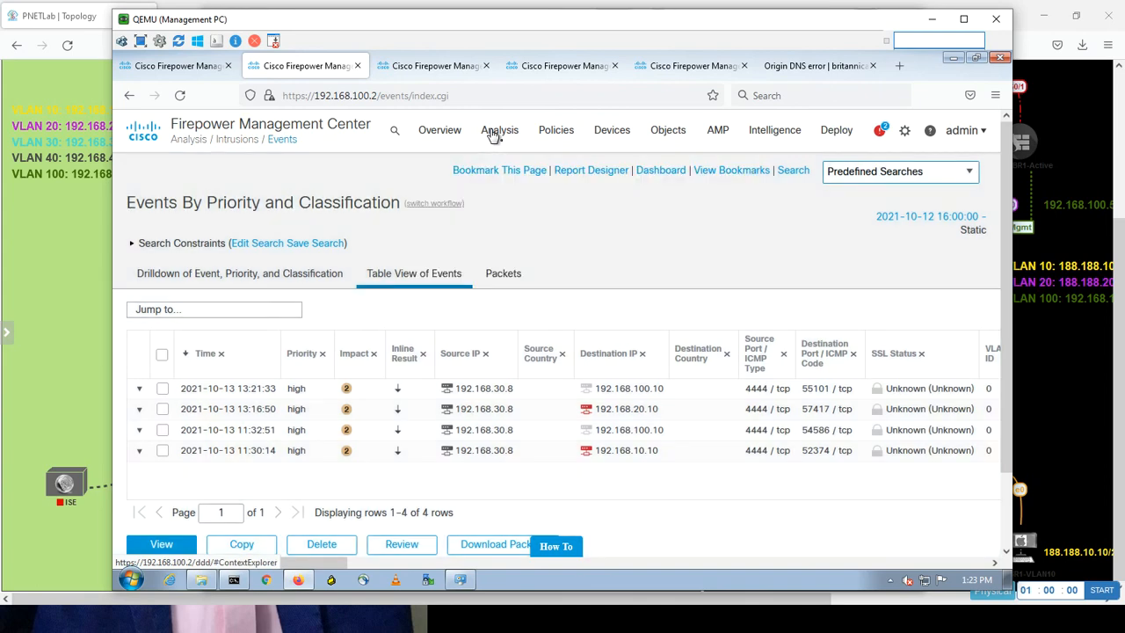
Review the Context Explorer's traffic, intrusion and compromise charts for the last 6 hours.
{"action": "mouse_move", "coordinate": [494, 134]}
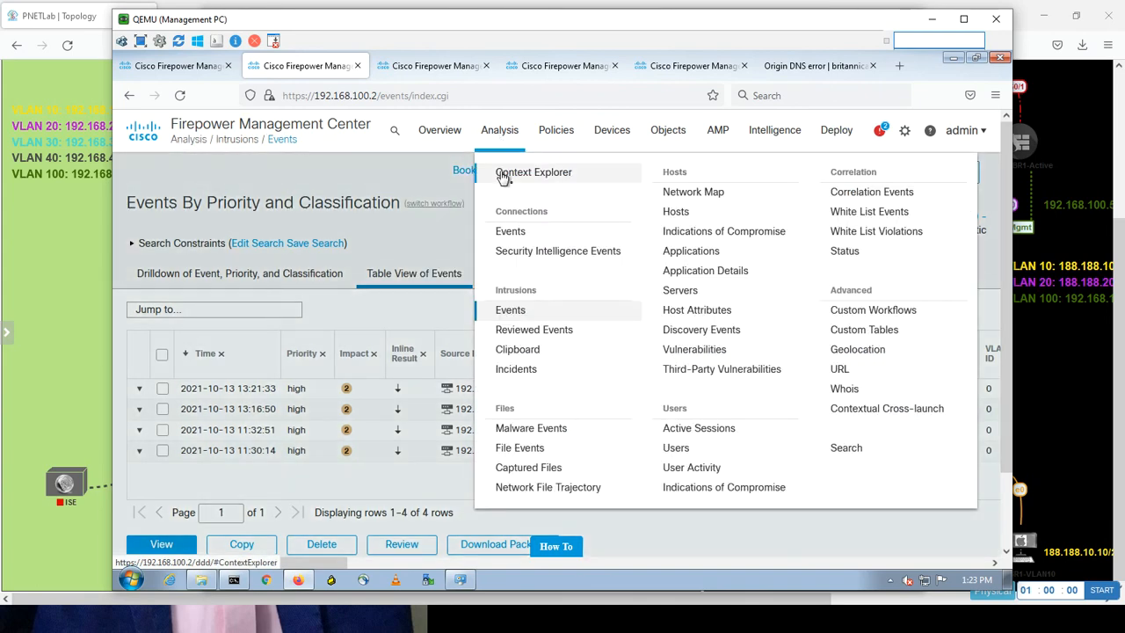
{"action": "left_click", "coordinate": [503, 175]}
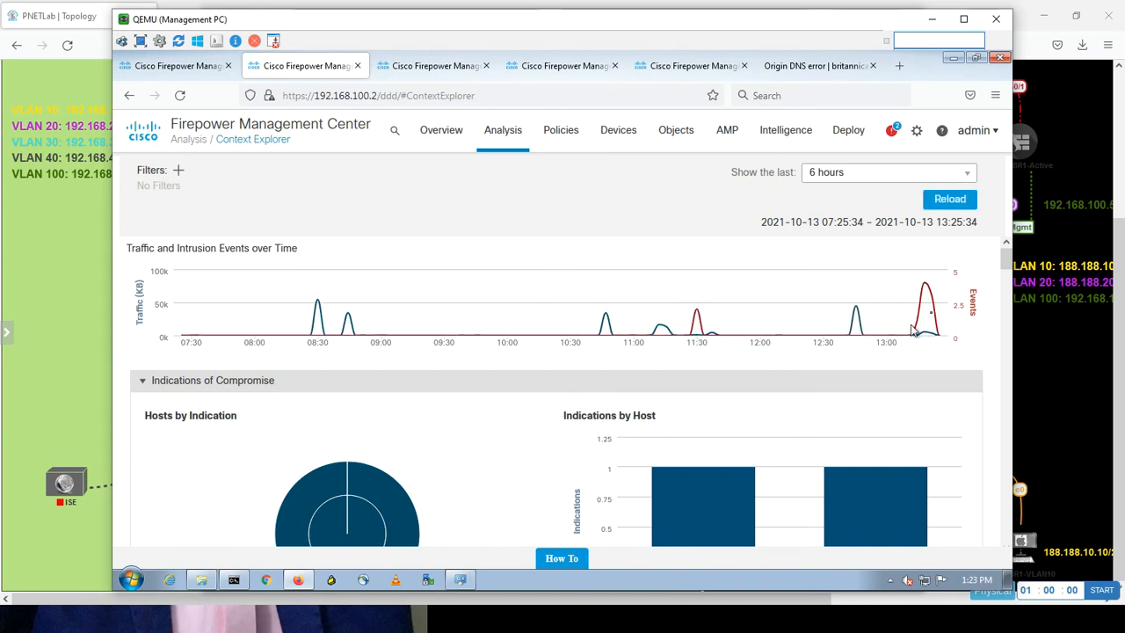
{"action": "mouse_move", "coordinate": [929, 290]}
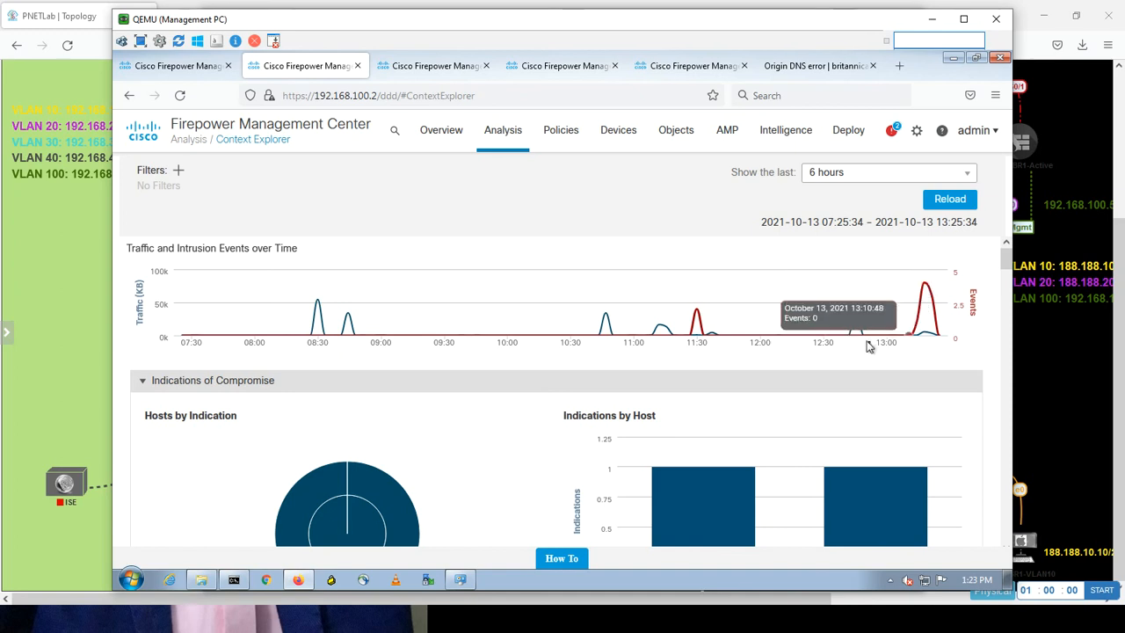
{"action": "mouse_move", "coordinate": [860, 327]}
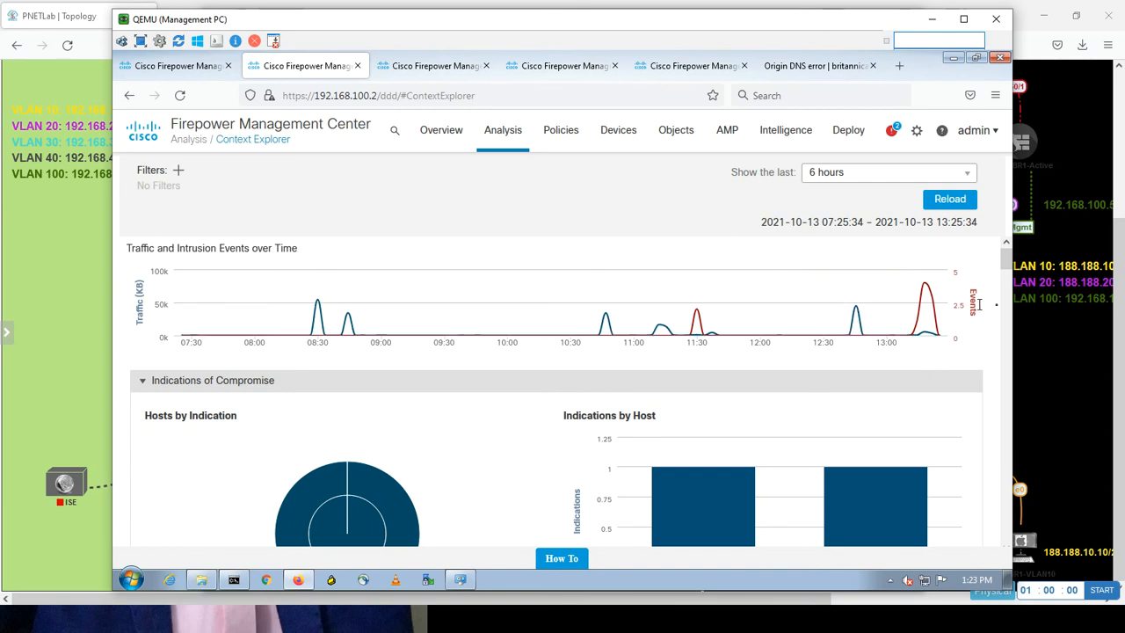
{"action": "left_click_drag", "start_coordinate": [1005, 260], "coordinate": [1005, 446]}
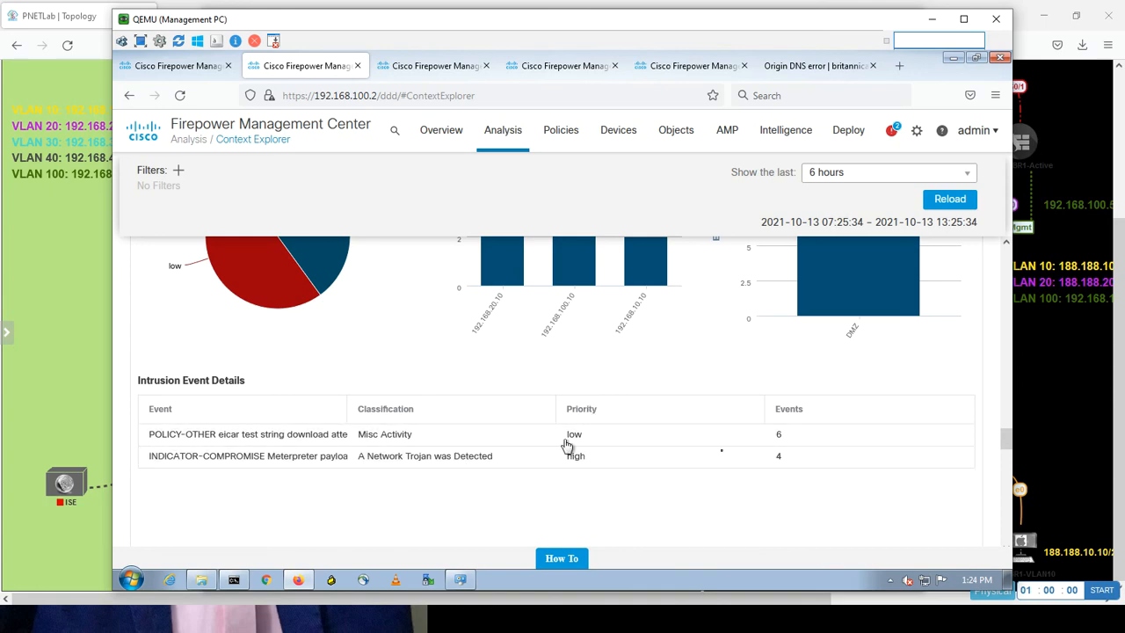
{"action": "left_click_drag", "start_coordinate": [1007, 441], "coordinate": [982, 223]}
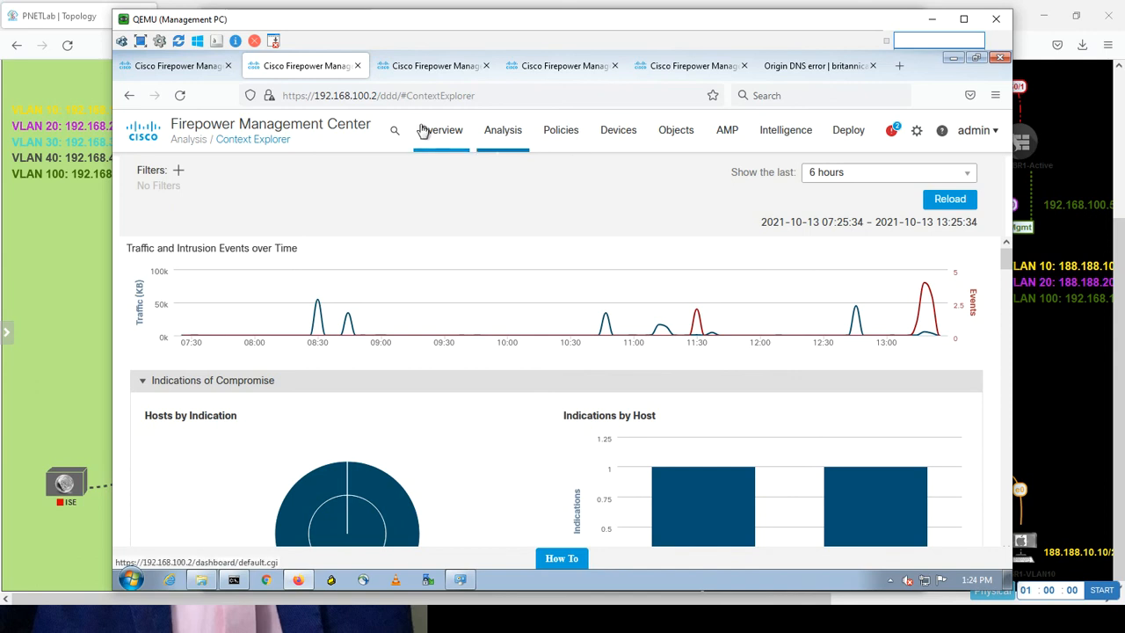
Bring up the Summary Dashboard and scroll through its widgets.
{"action": "mouse_move", "coordinate": [438, 138]}
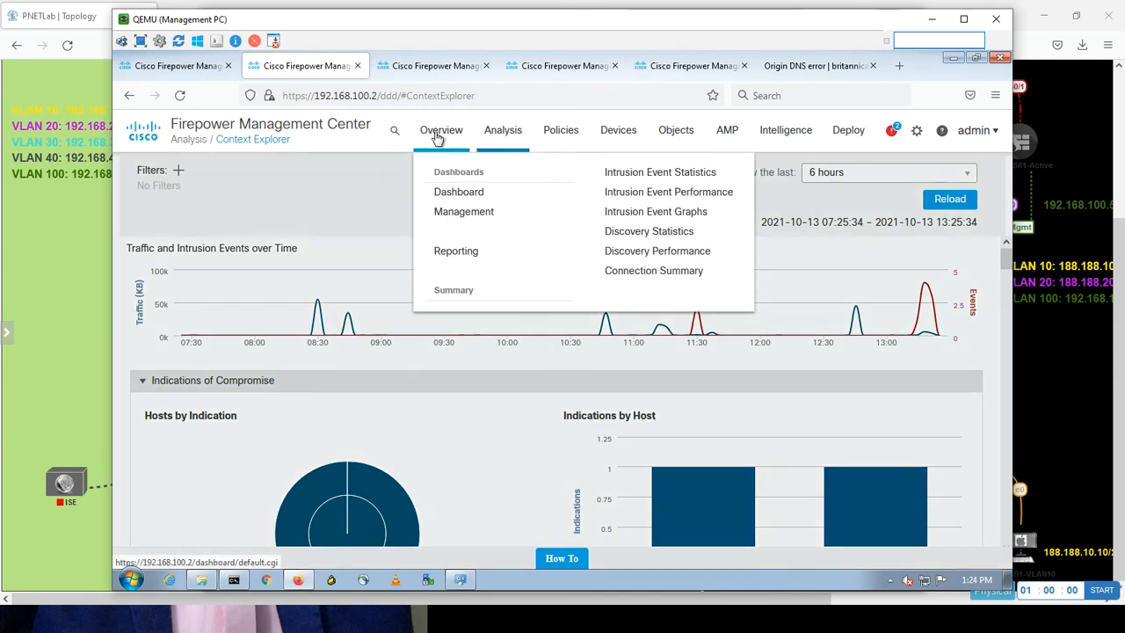
{"action": "left_click", "coordinate": [448, 193]}
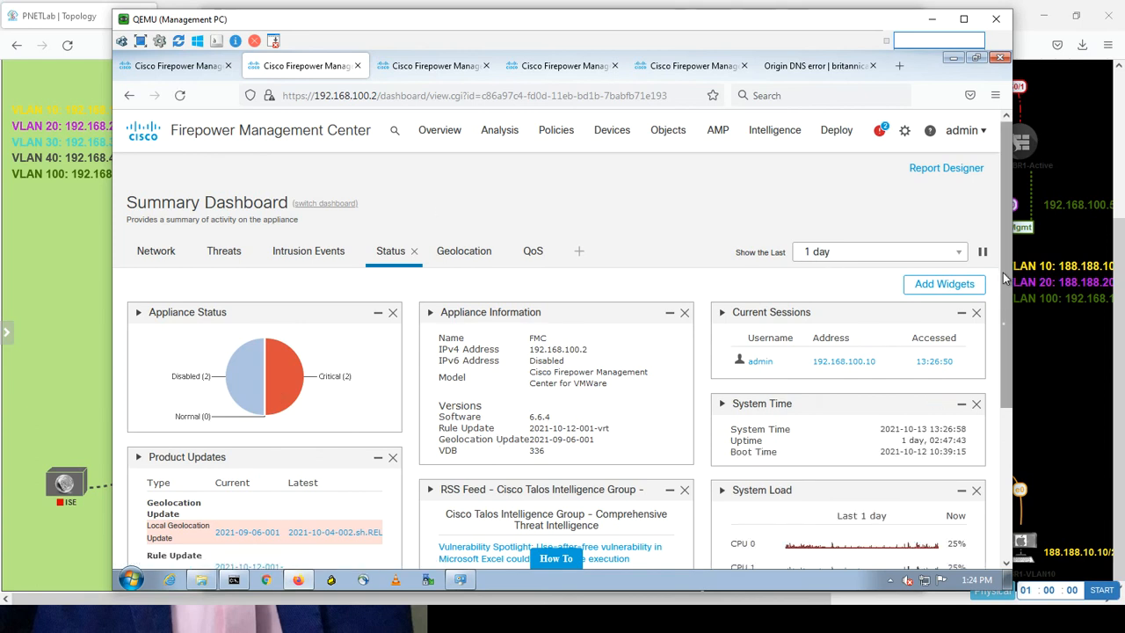
{"action": "left_click_drag", "start_coordinate": [1003, 273], "coordinate": [986, 363]}
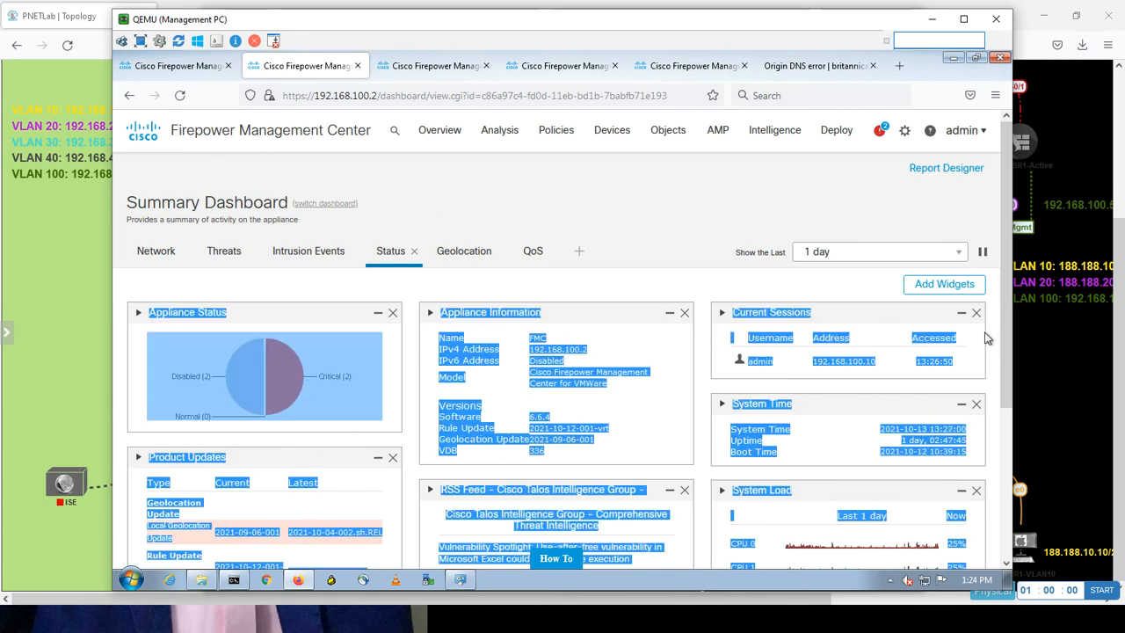
{"action": "left_click", "coordinate": [1008, 345]}
{"action": "left_click_drag", "start_coordinate": [1009, 344], "coordinate": [980, 335]}
Review the Threats and Intrusion Events views, then begin adding widgets.
{"action": "left_click", "coordinate": [233, 255]}
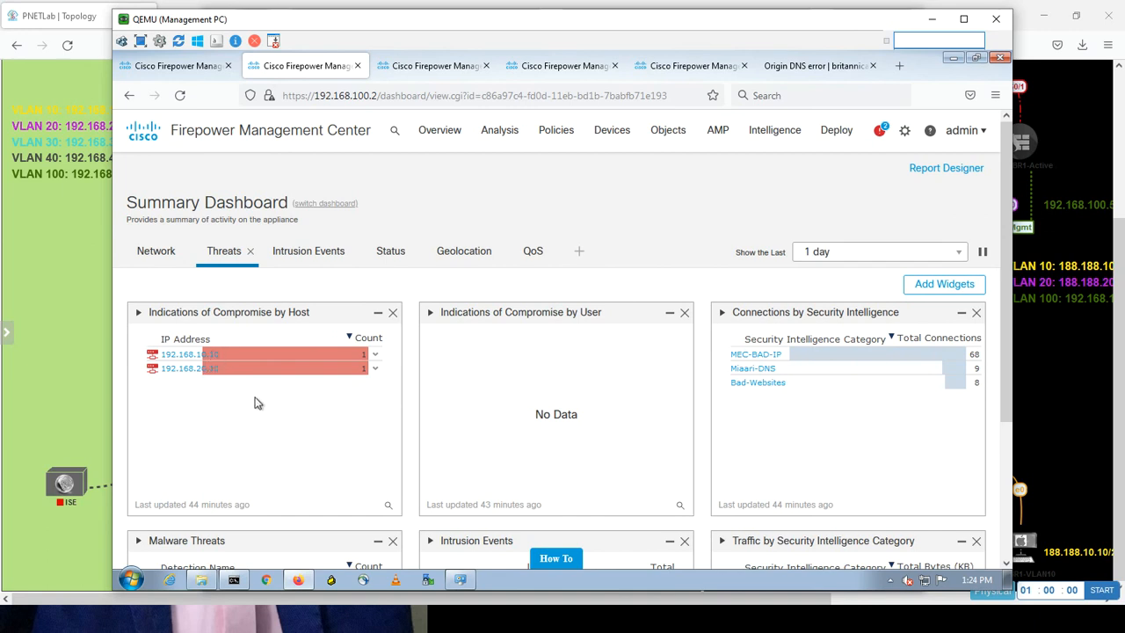
{"action": "left_click", "coordinate": [315, 259]}
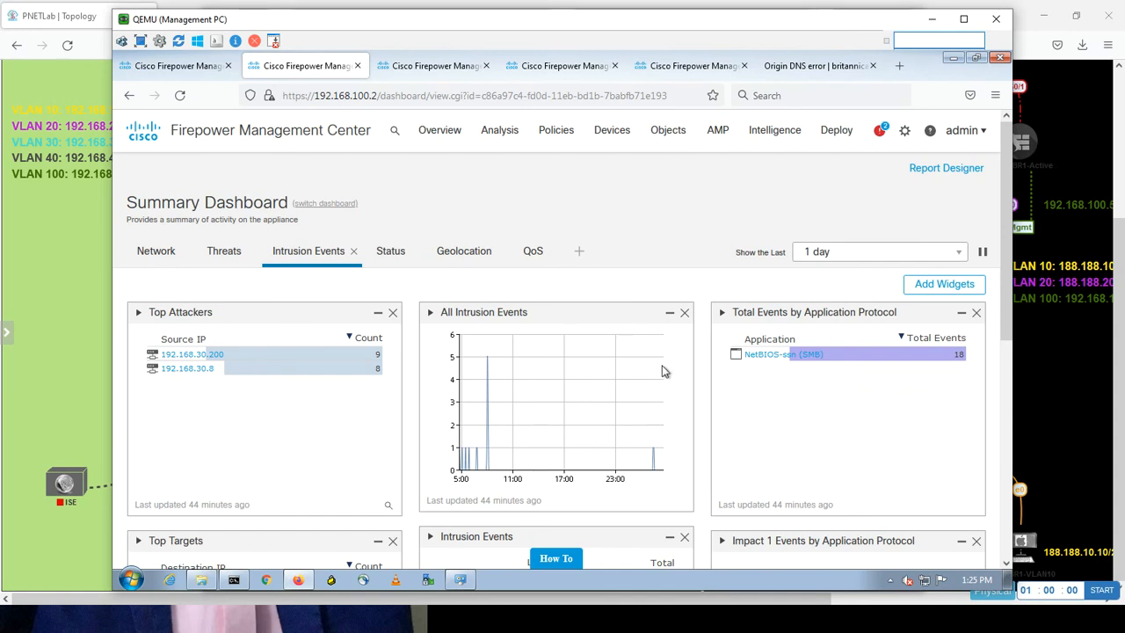
{"action": "left_click", "coordinate": [934, 286]}
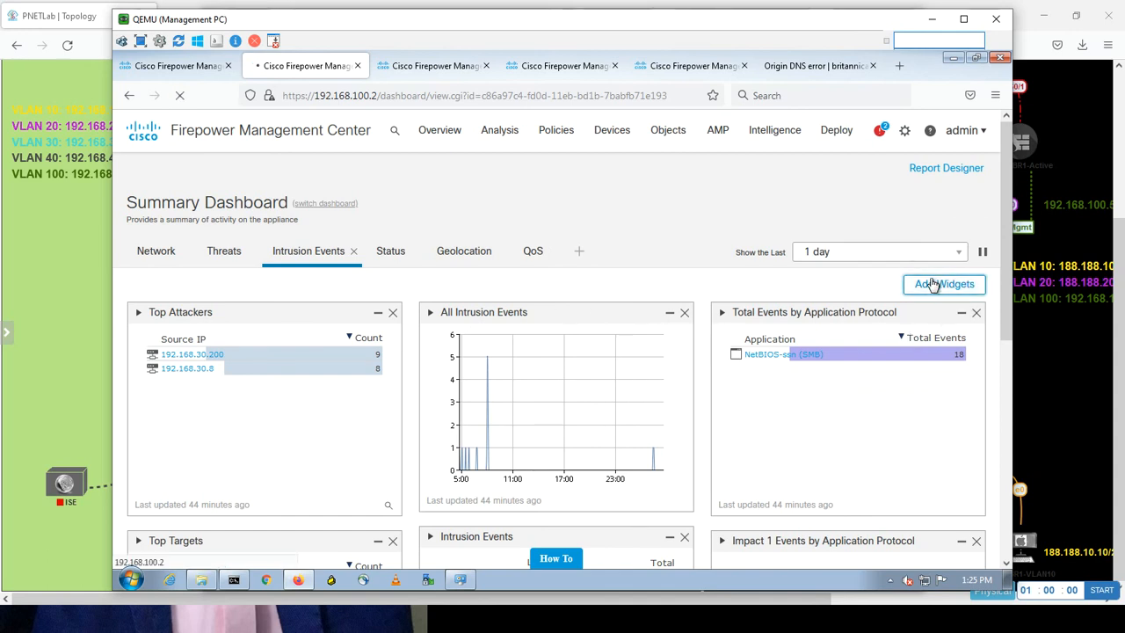